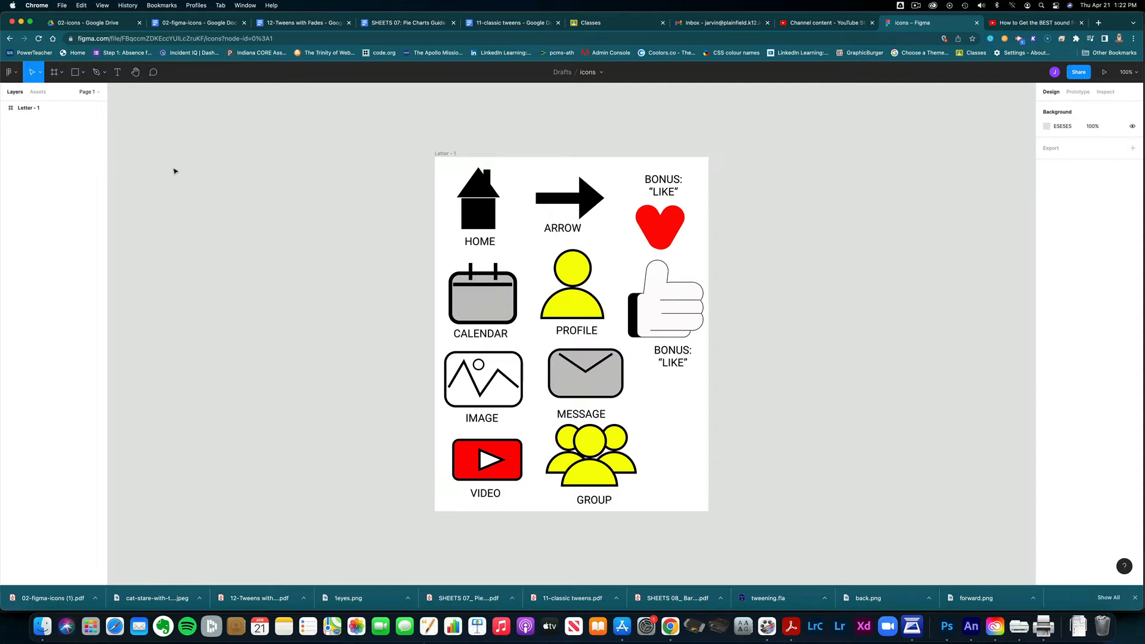
Create a new design file in the drafts and name it icons-demo
left_click(9, 71)
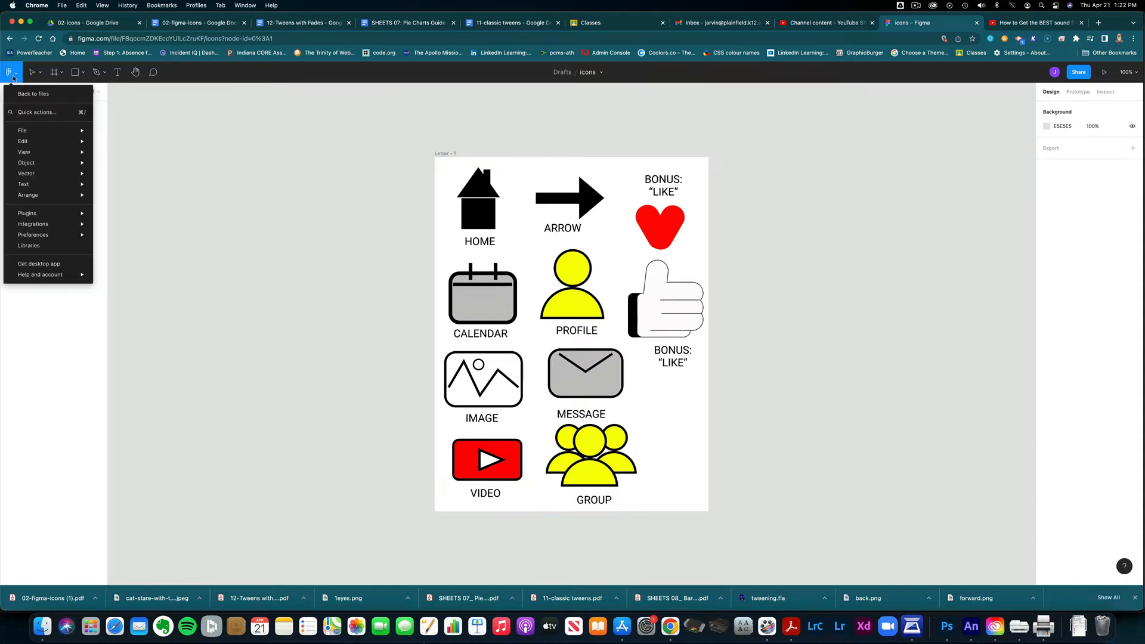
left_click(18, 96)
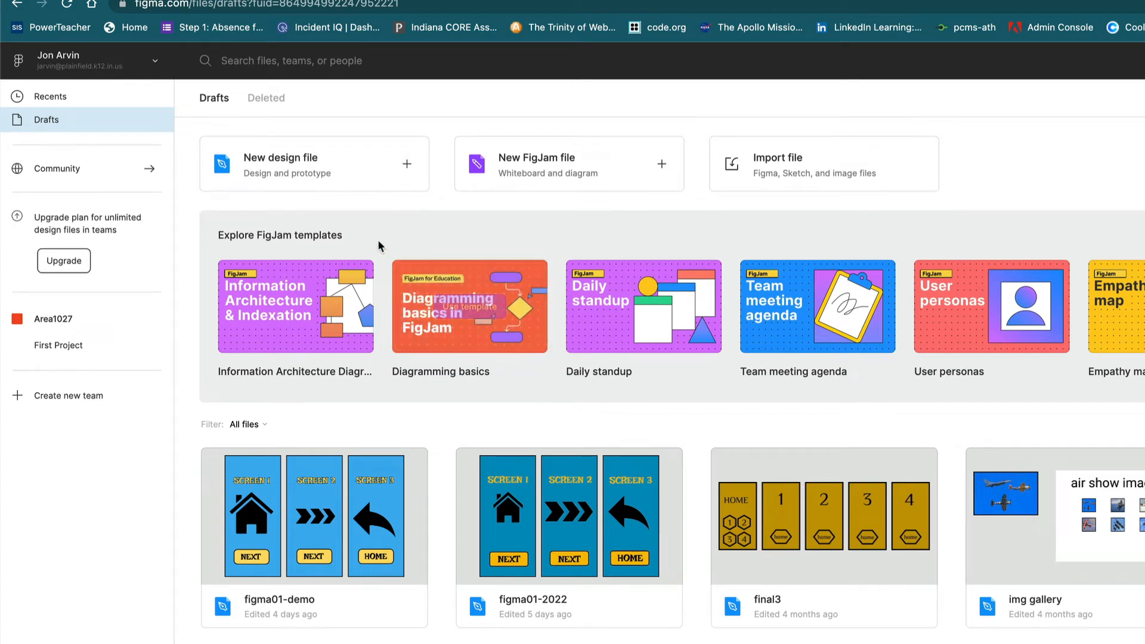
left_click(382, 169)
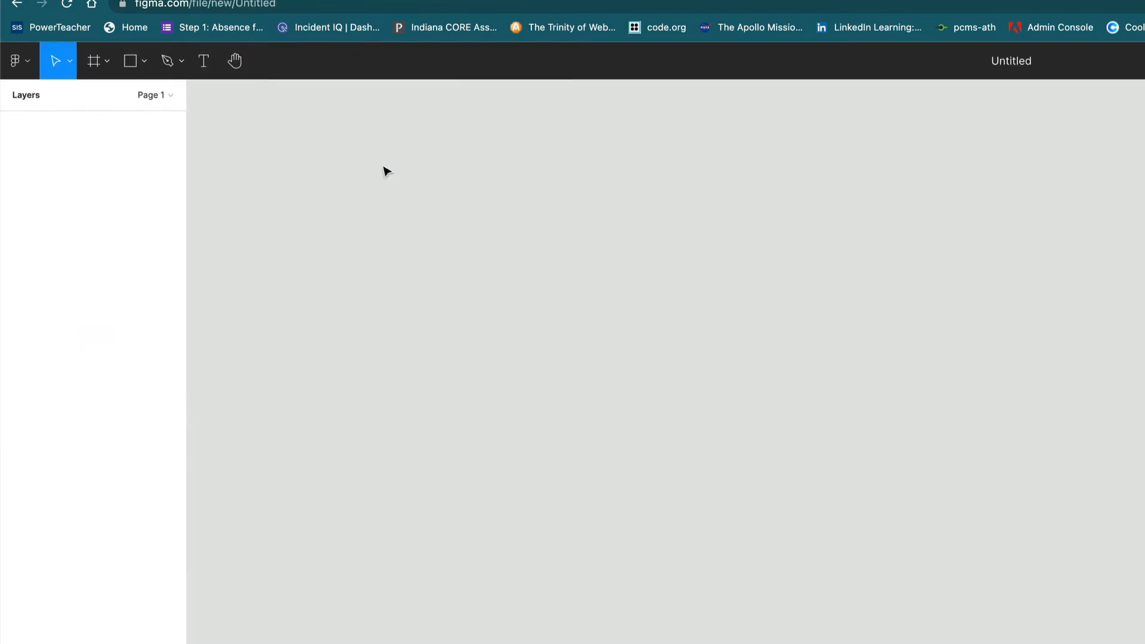
left_click(1027, 64)
type("icons-demo")
key("Return")
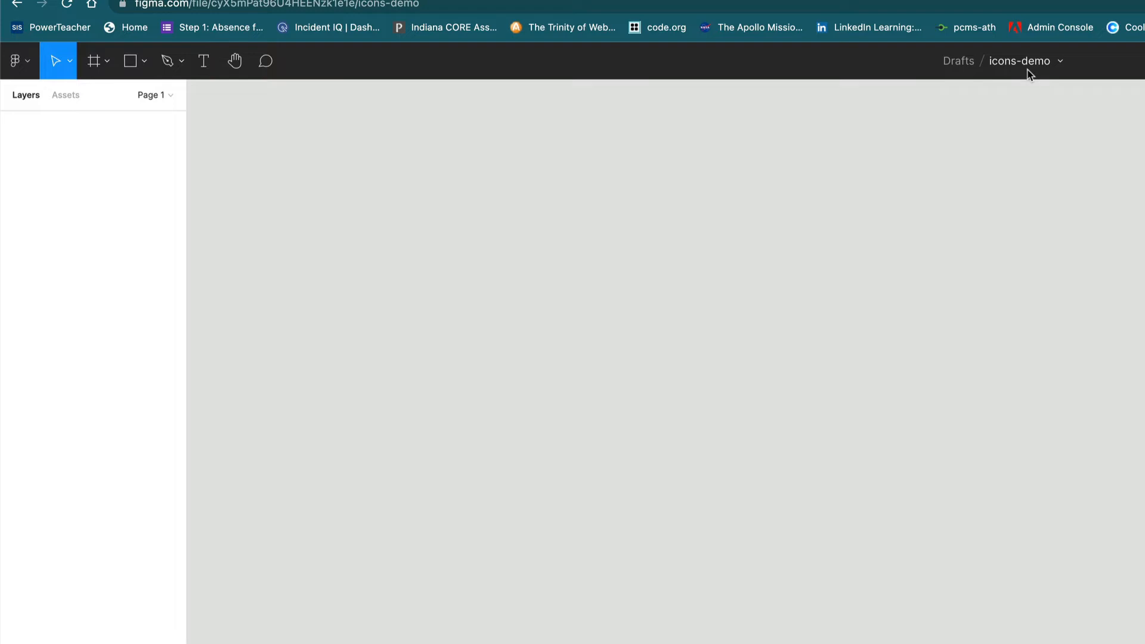
Draw a large frame on the empty canvas as the artboard for the icons
left_click(94, 62)
left_click_drag(246, 129, 657, 351)
left_click_drag(733, 390, 1144, 643)
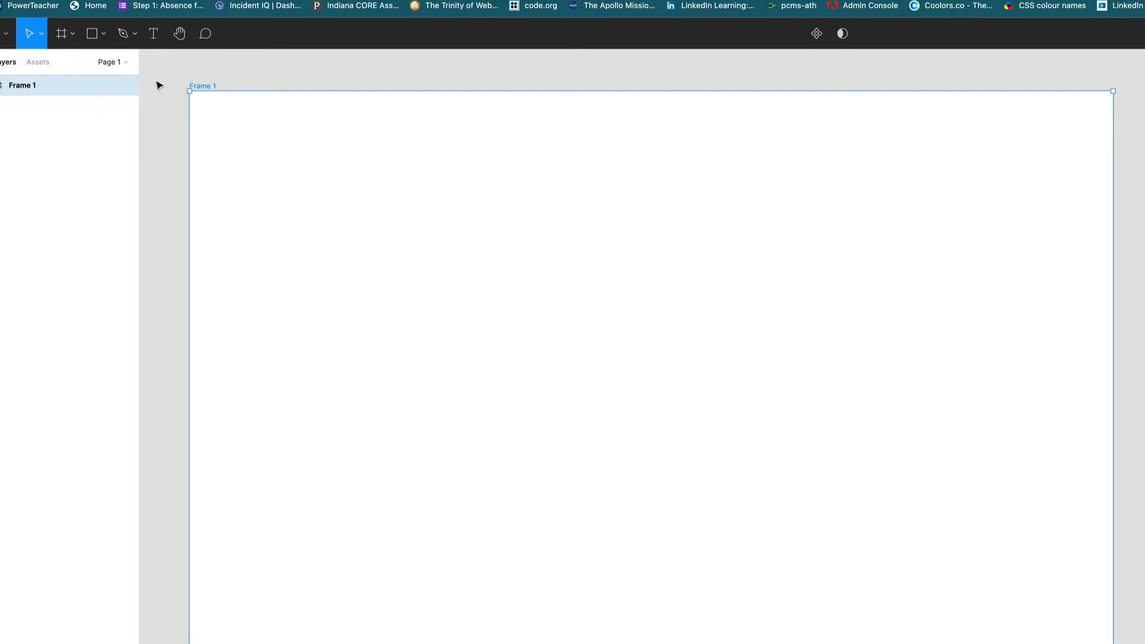
Switch to the PDF worksheet, review the Home icon example in its table, and return to the icons-demo file
key("super+Tab")
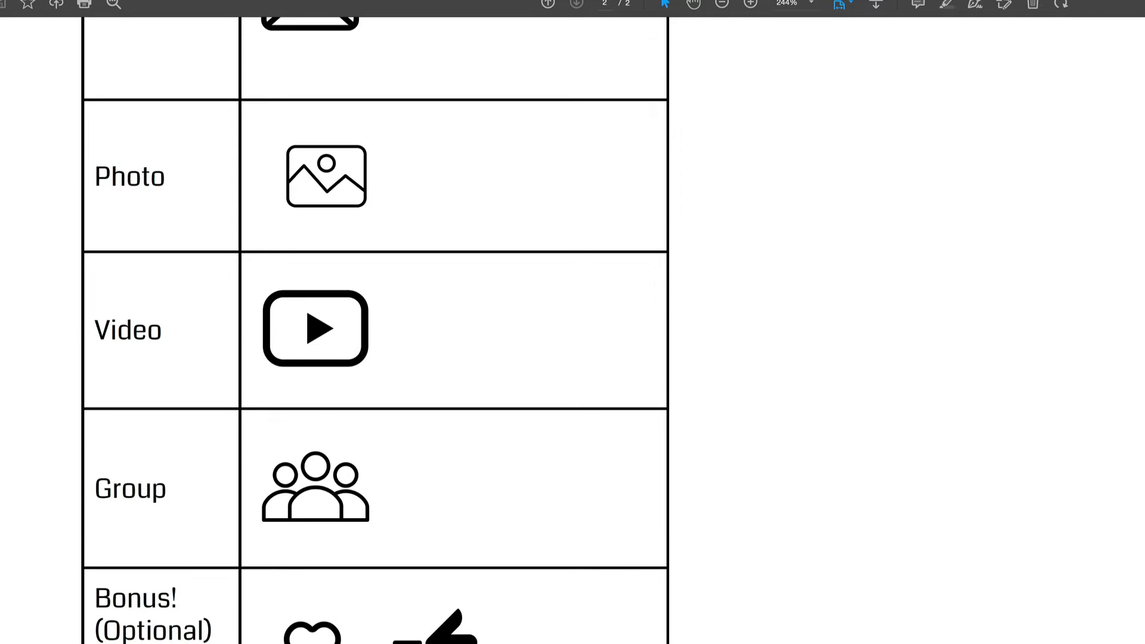
scroll(376, 329, "up", 12)
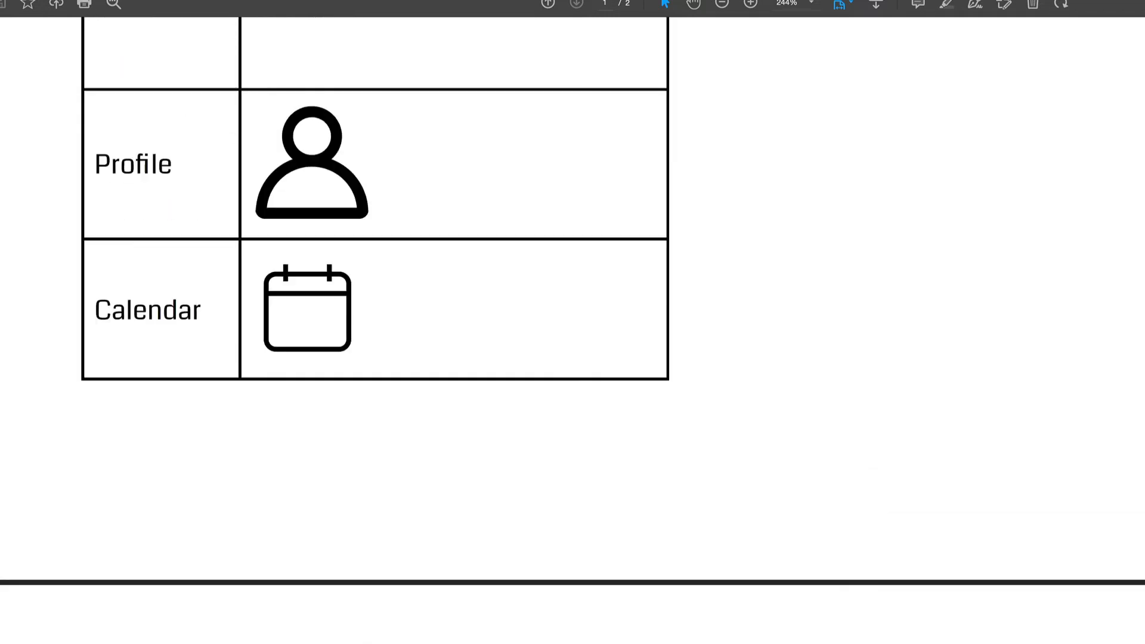
scroll(375, 328, "up", 6)
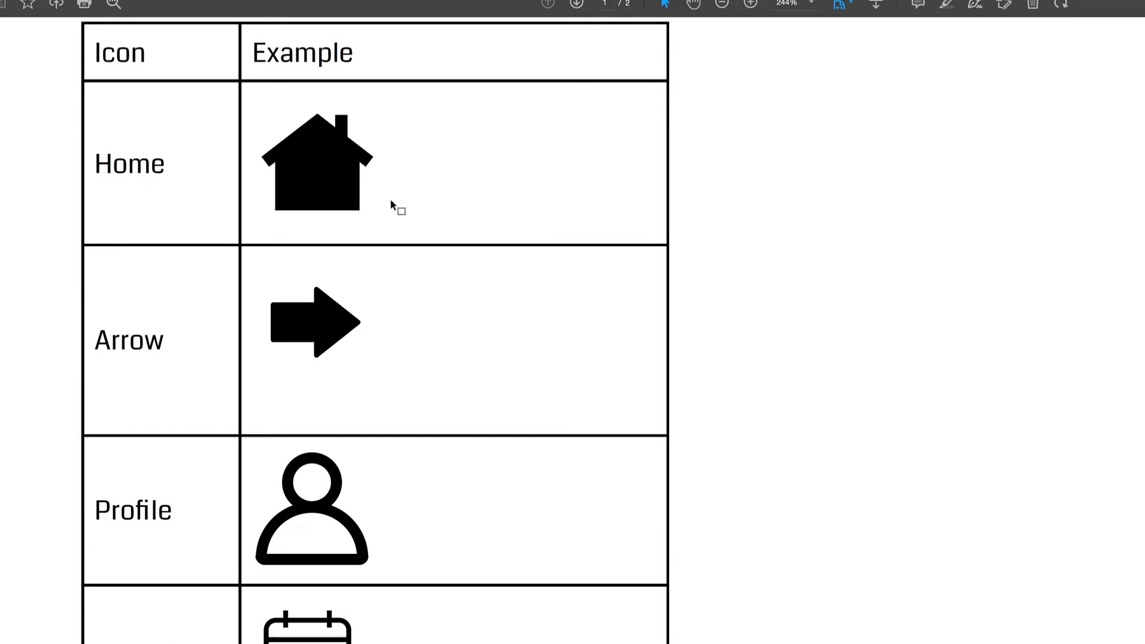
key("super+Tab")
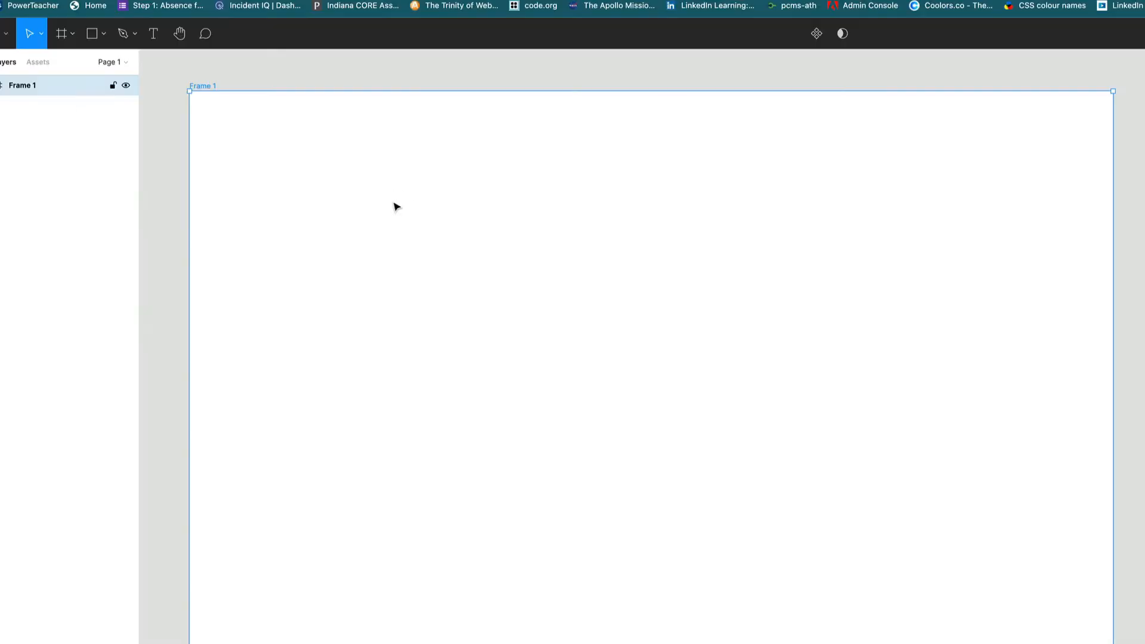
Draw a square of about 93 × 93 inside the frame as the body of the house
left_click(105, 37)
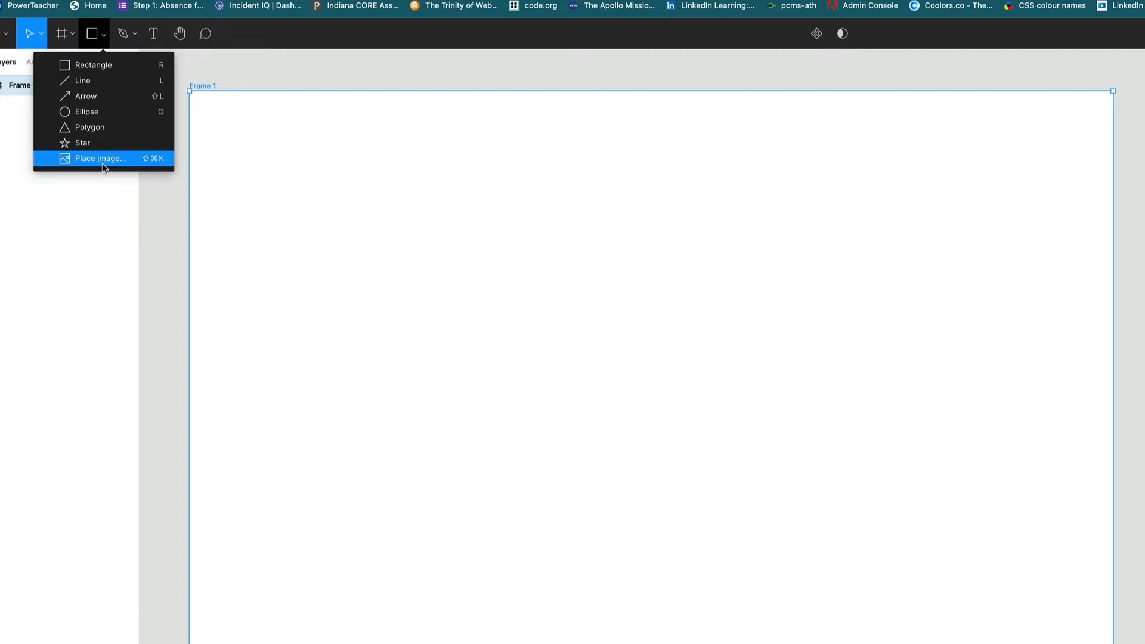
left_click(87, 70)
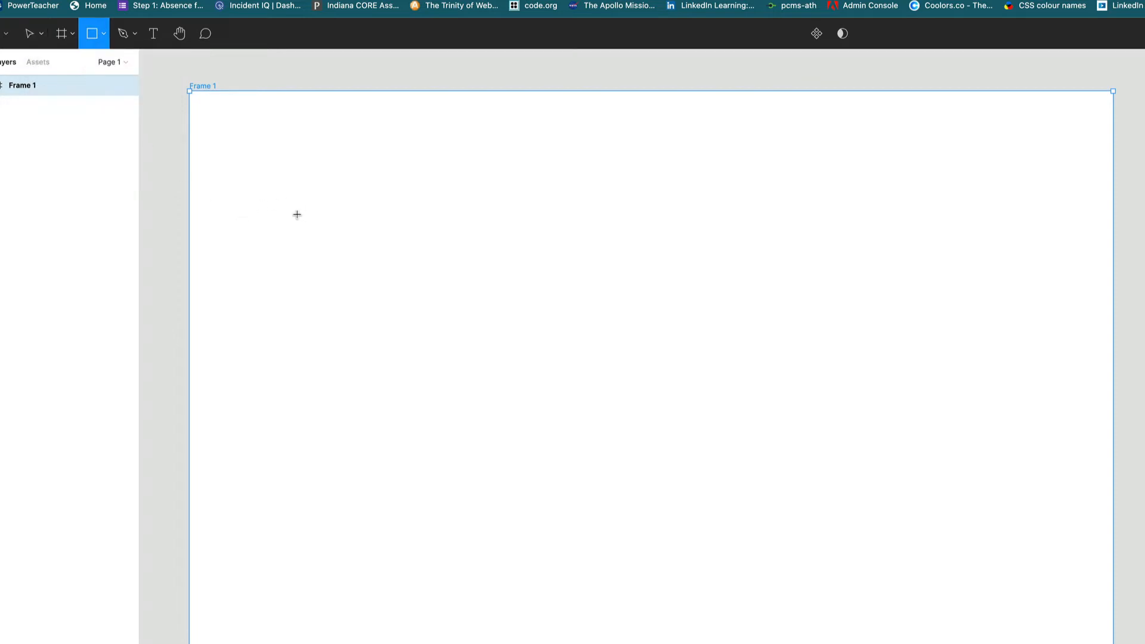
mouse_move(274, 205)
left_mouse_down()
mouse_move(358, 281)
mouse_move(355, 256)
mouse_move(402, 233)
mouse_move(307, 345)
mouse_move(442, 259)
mouse_move(368, 246)
mouse_move(324, 280)
mouse_move(340, 279)
mouse_move(329, 260)
mouse_move(336, 268)
left_mouse_up()
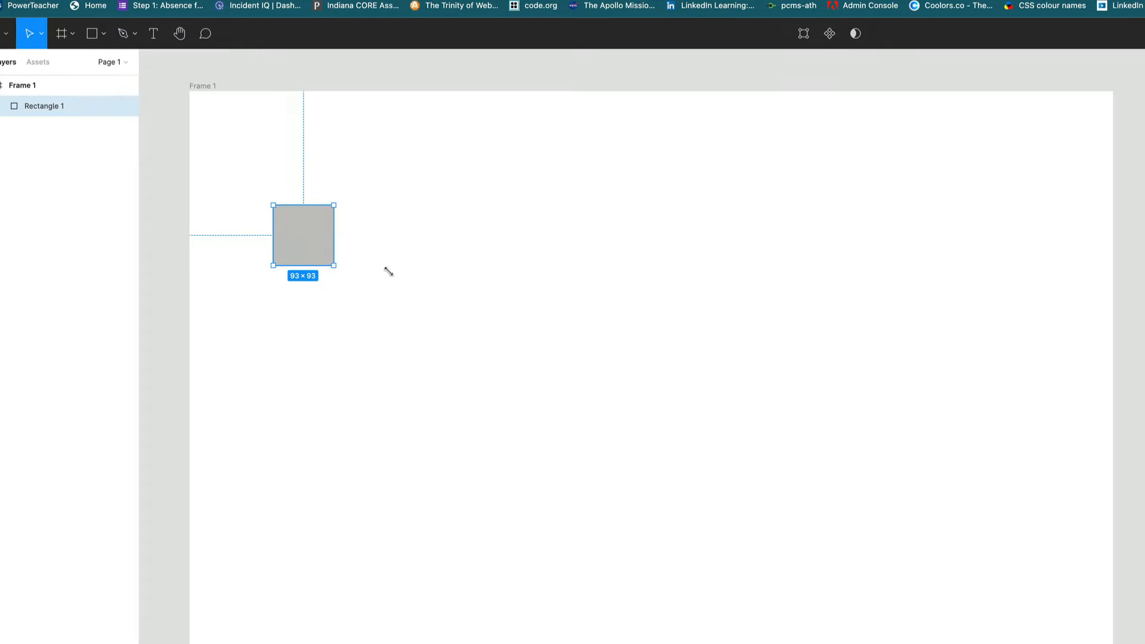
Move the square to the frame's right side, at about X 1194, Y 318
key("space")
left_click_drag(652, 378, 1004, 412)
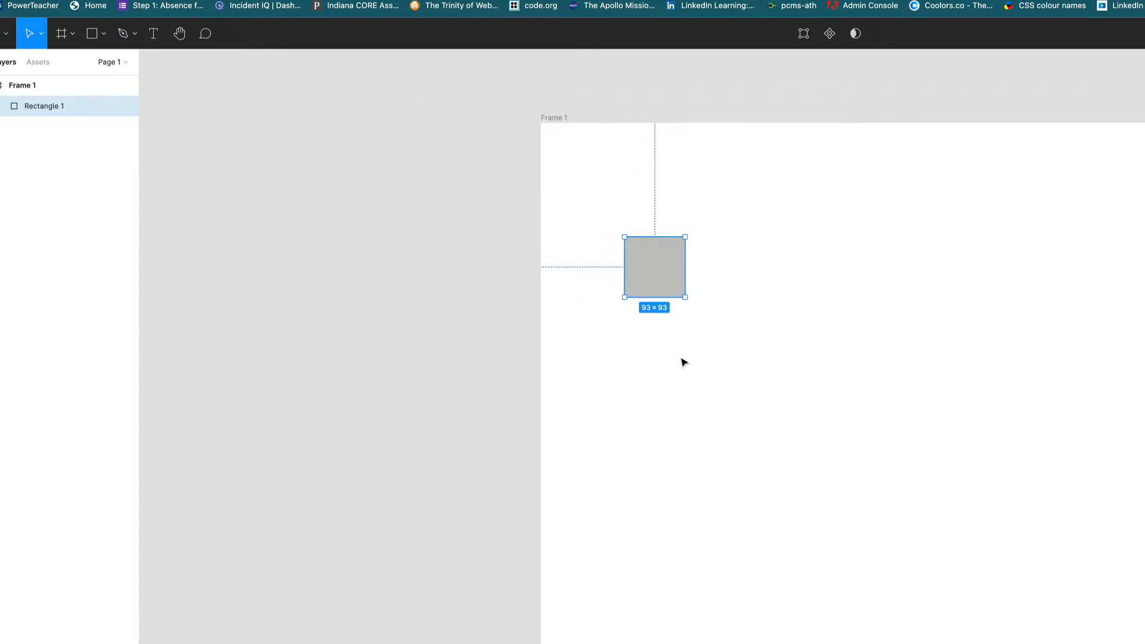
left_click_drag(666, 278, 1144, 310)
left_click_drag(1144, 357, 1144, 359)
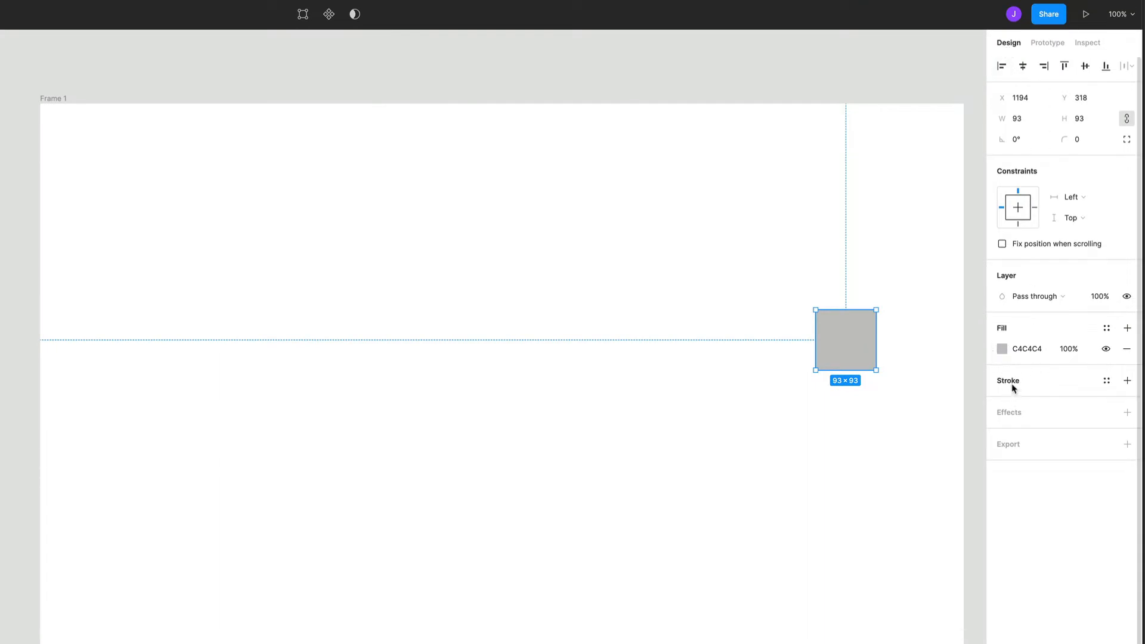
Fill the square with black (000000) and shift it slightly to about X 1191, Y 321
left_click(1002, 349)
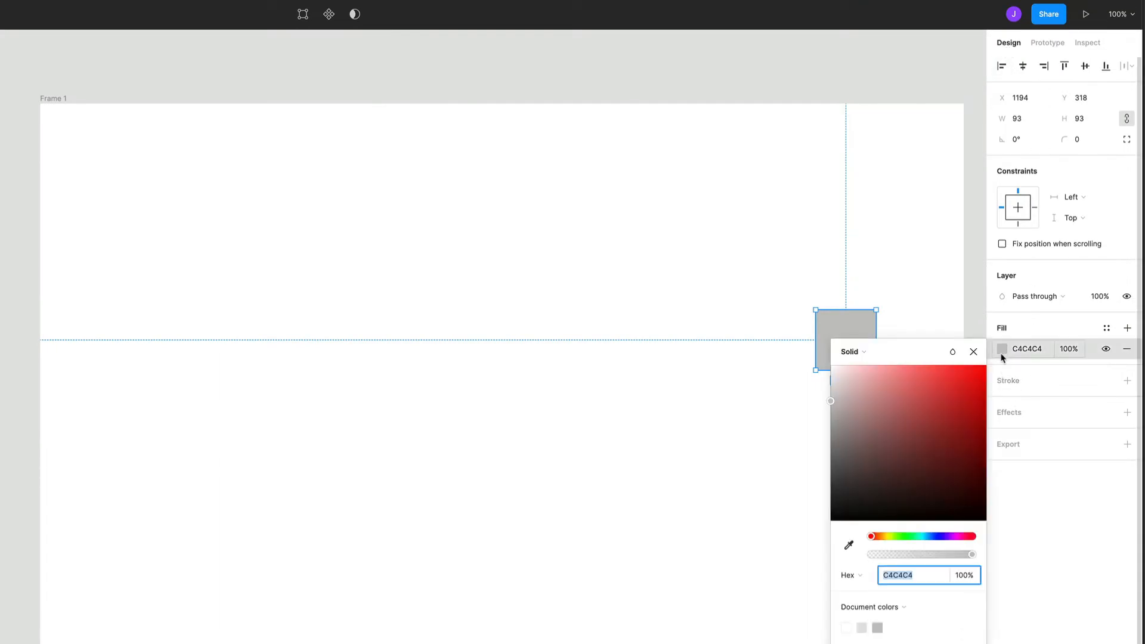
left_click_drag(895, 486, 800, 555)
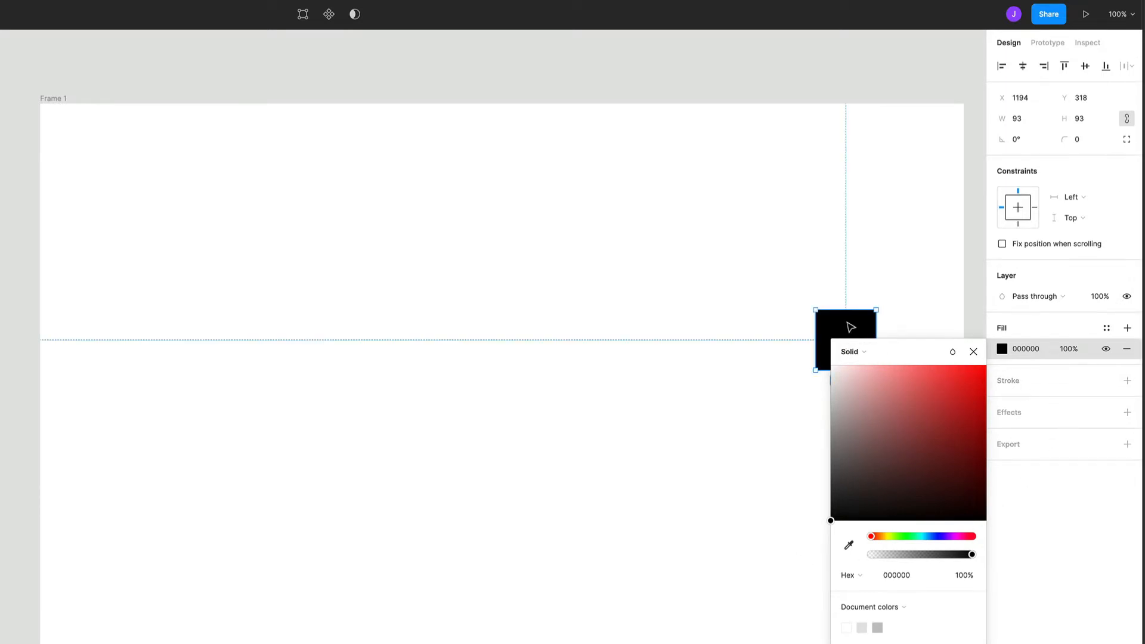
left_click_drag(848, 327, 845, 322)
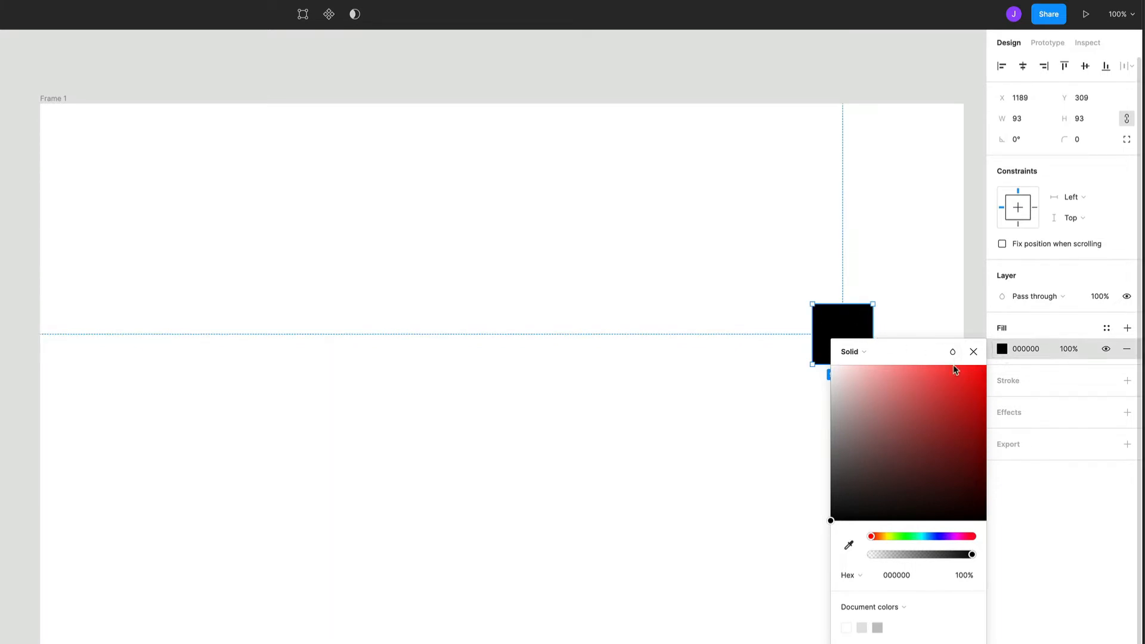
left_click(974, 351)
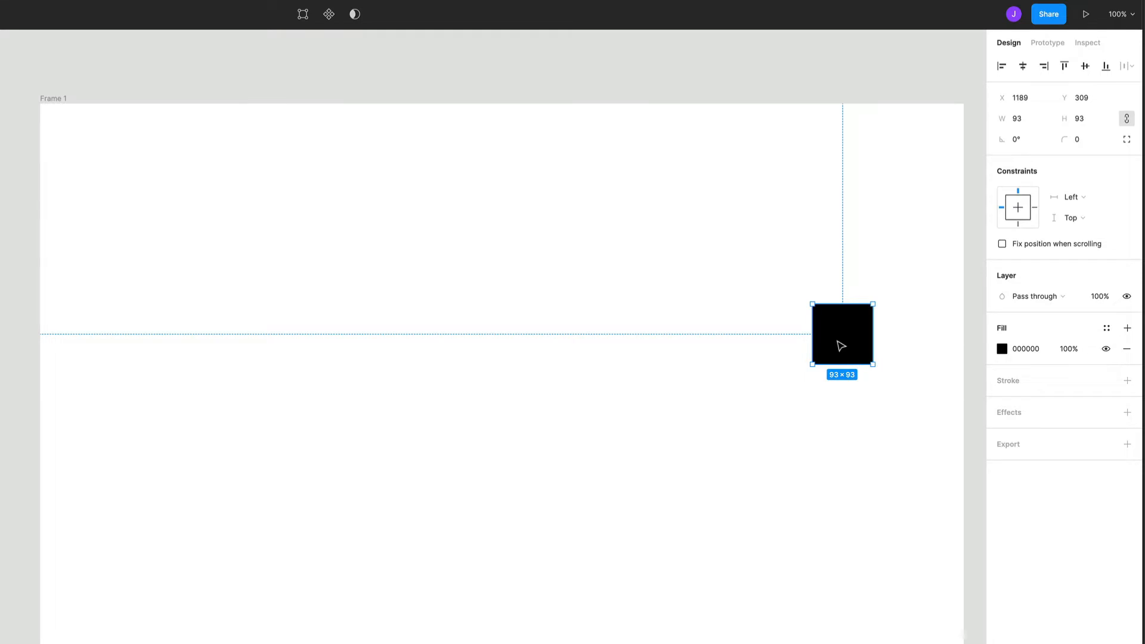
left_click_drag(841, 345, 843, 354)
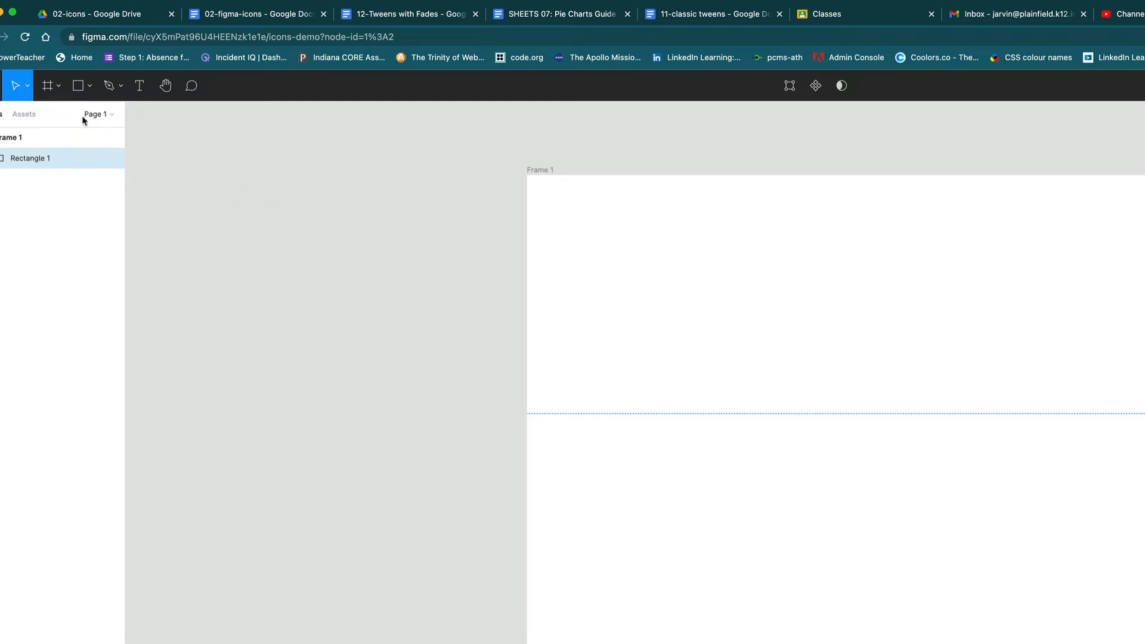
Draw a three-sided polygon of about 126 × 116 above the black square for the roof
left_click(91, 87)
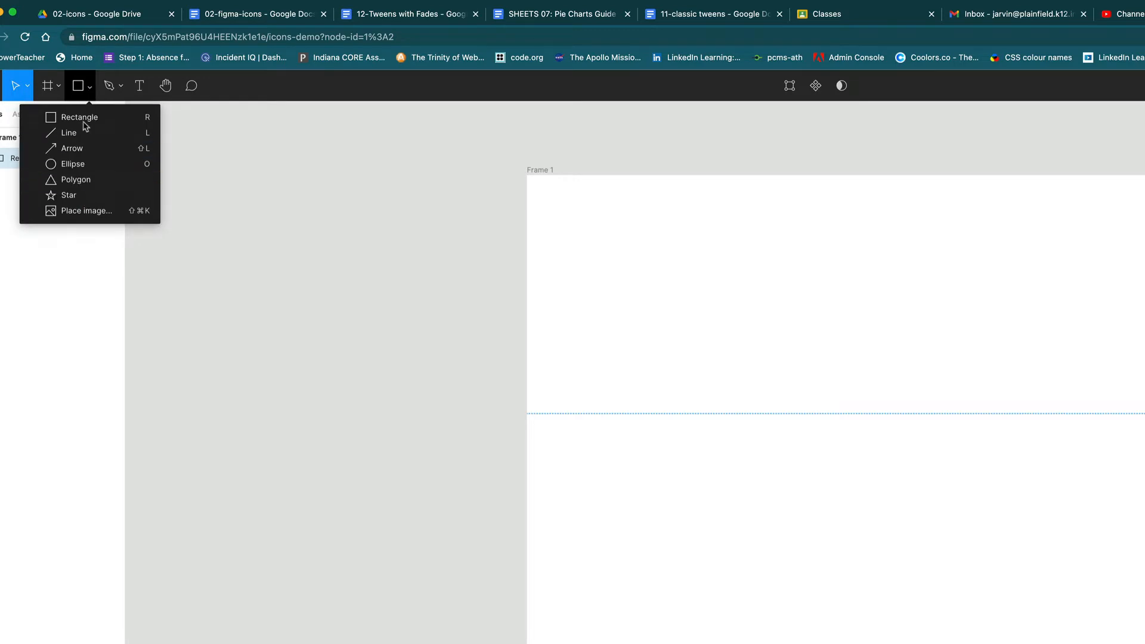
left_click(85, 186)
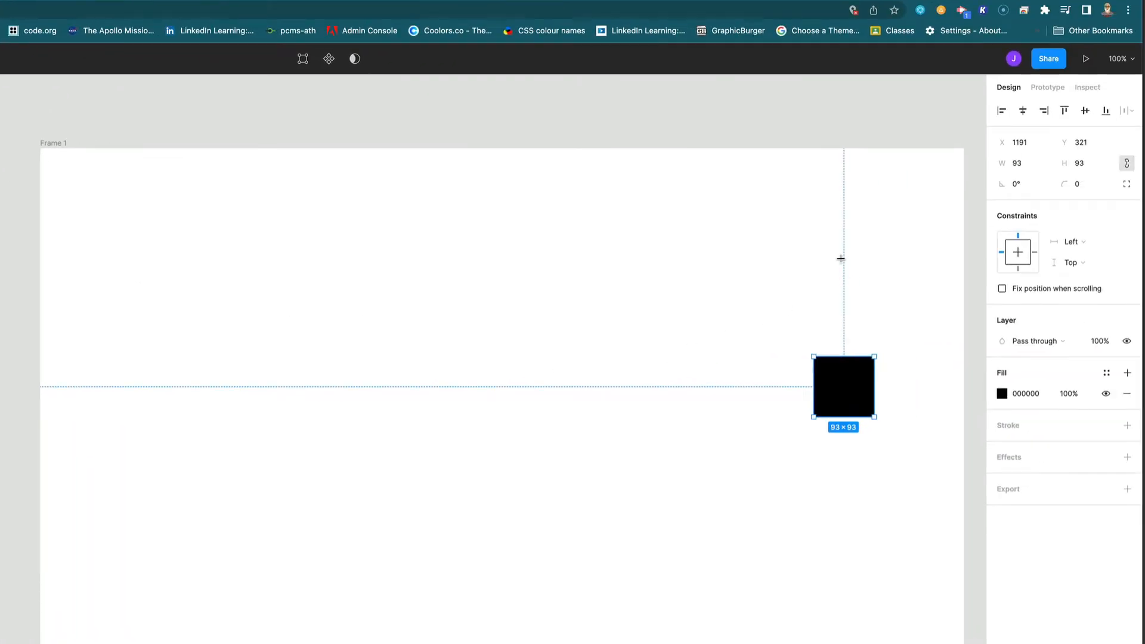
left_click_drag(774, 235, 856, 310)
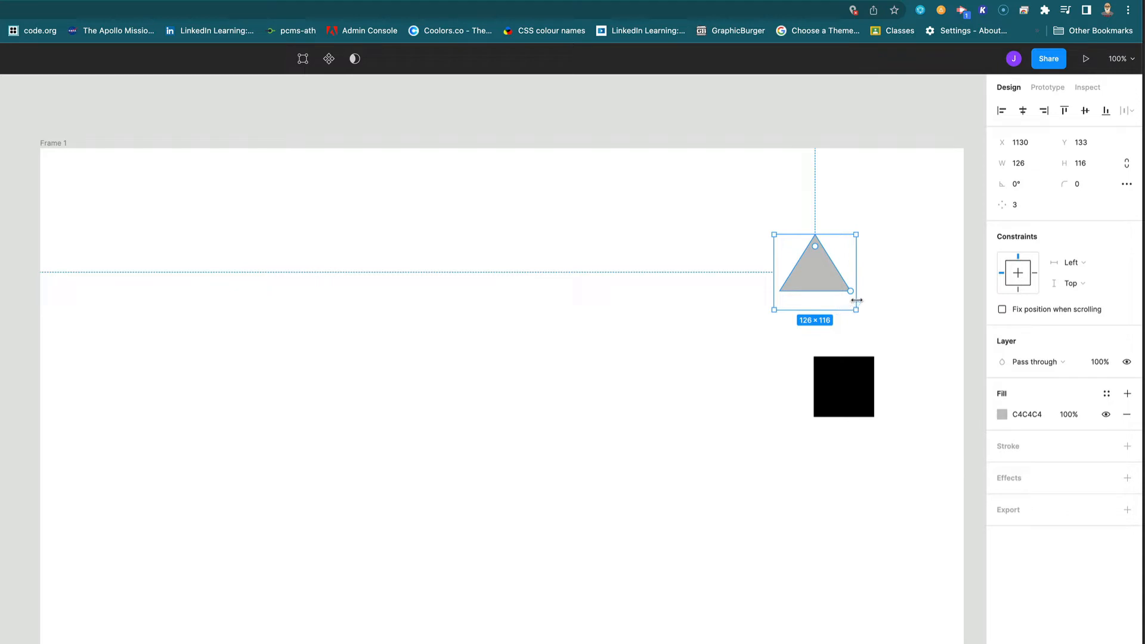
Try the polygon with a side count of 6 and bring the count back to 3
mouse_move(852, 292)
left_click_drag(852, 292, 852, 259)
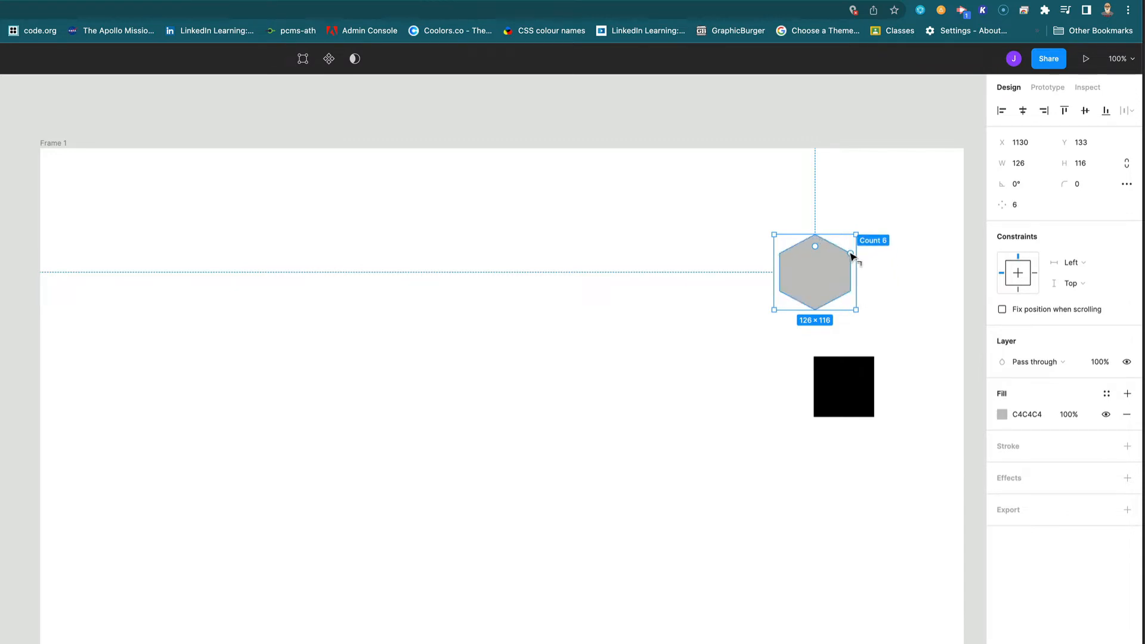
left_click_drag(852, 256, 845, 291)
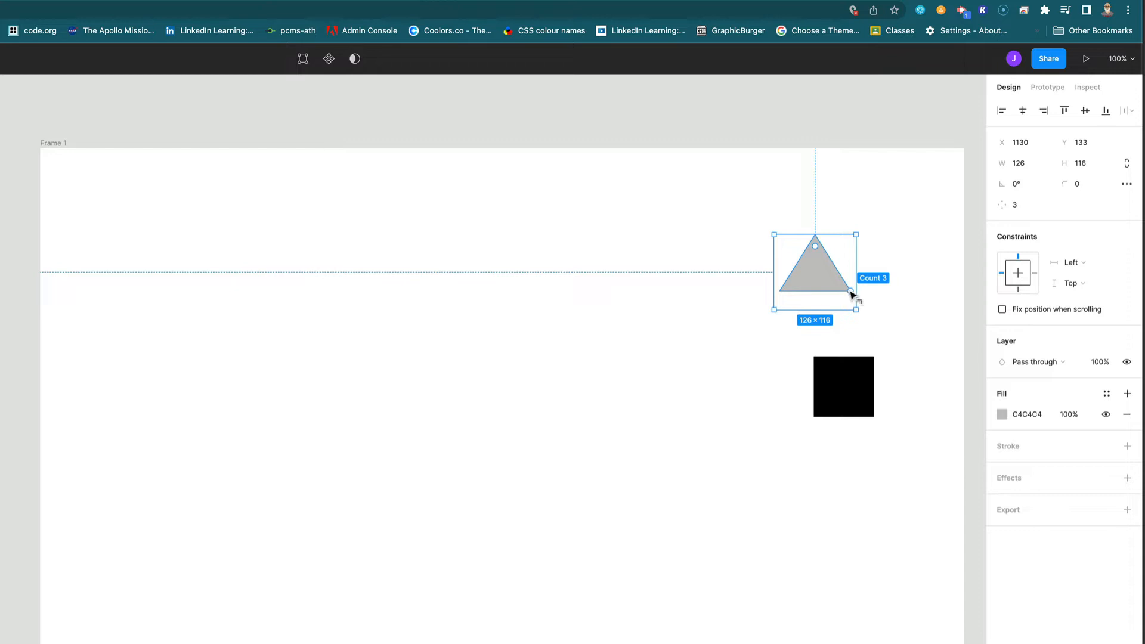
mouse_move(852, 294)
left_mouse_down()
mouse_move(854, 271)
mouse_move(852, 299)
left_mouse_up()
Place the triangle centred on top of the square as a roof and fill it with black (000000)
left_click_drag(813, 274, 841, 337)
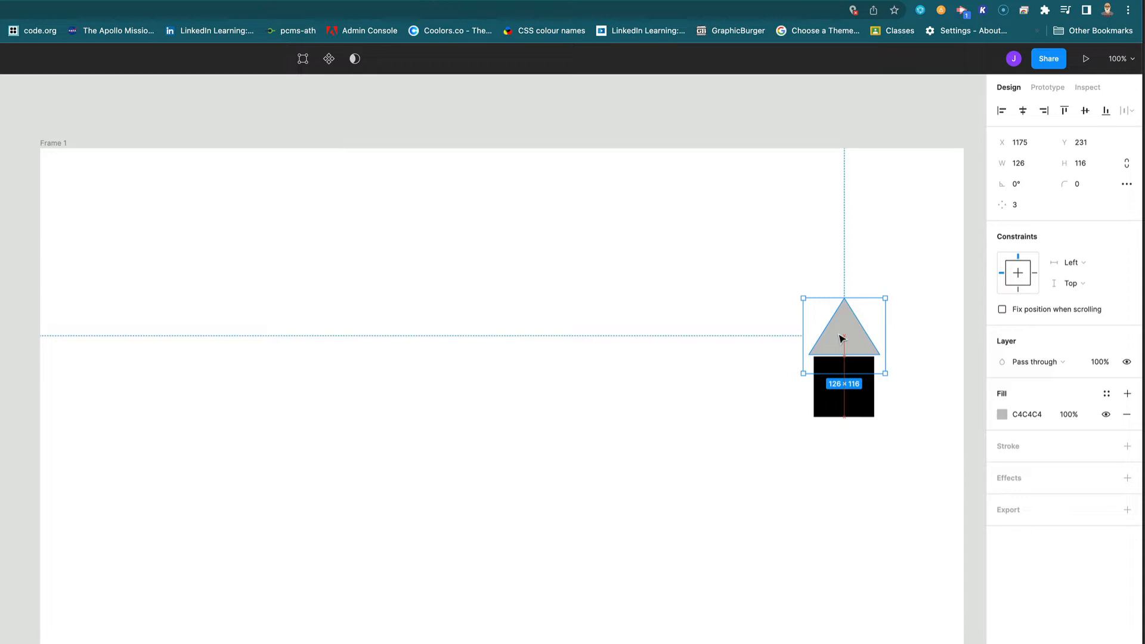
left_click_drag(841, 338, 841, 338)
left_click(1002, 415)
left_click_drag(893, 540, 817, 618)
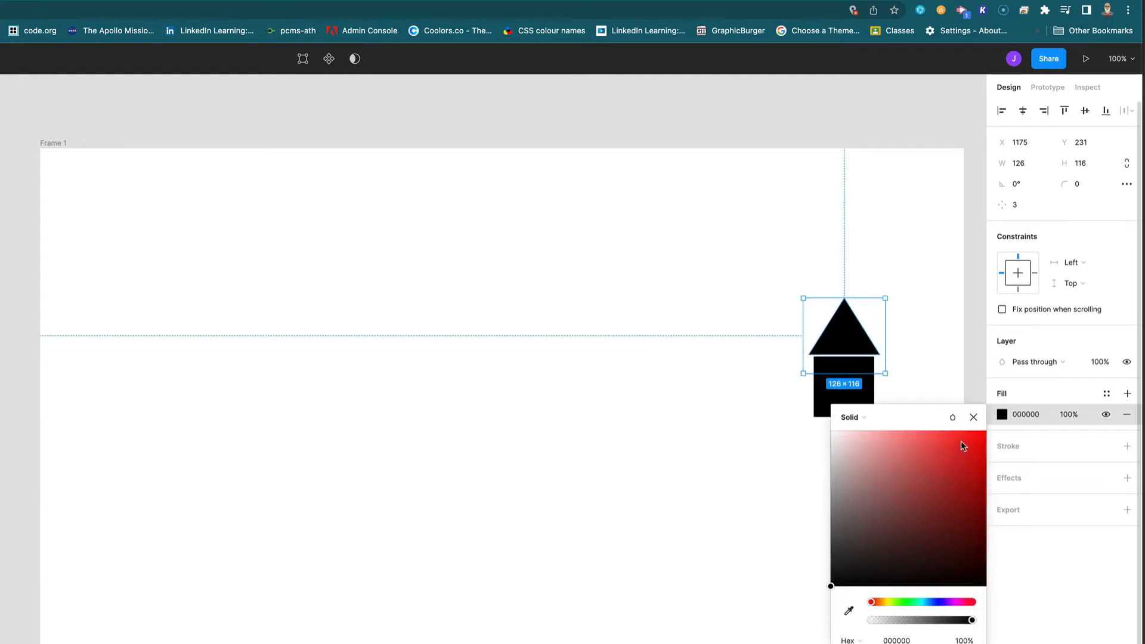
left_click(974, 417)
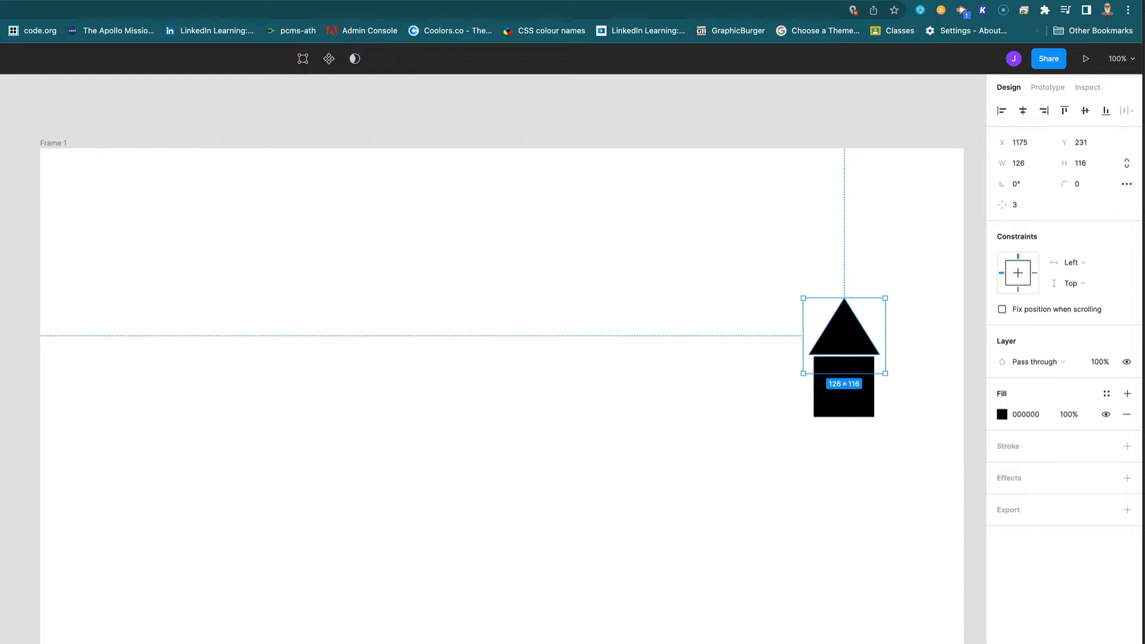
Draw a chimney rectangle of about 15 × 49, fill it with black (000000), and place it on the roof's right slope
key("r")
left_click_drag(885, 251, 899, 286)
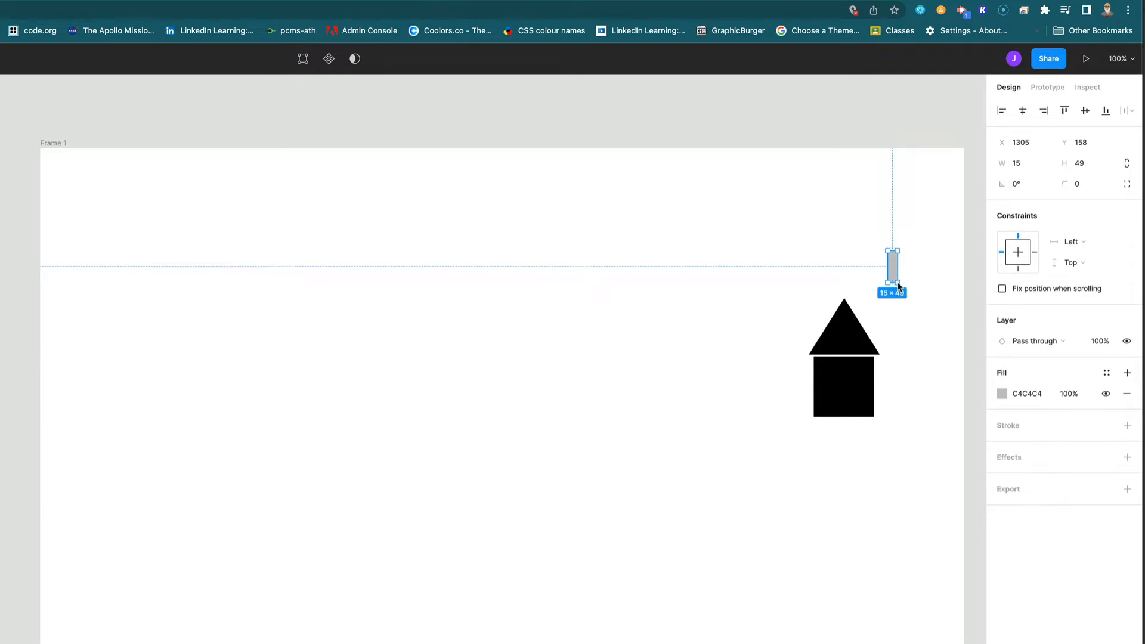
left_click(1002, 394)
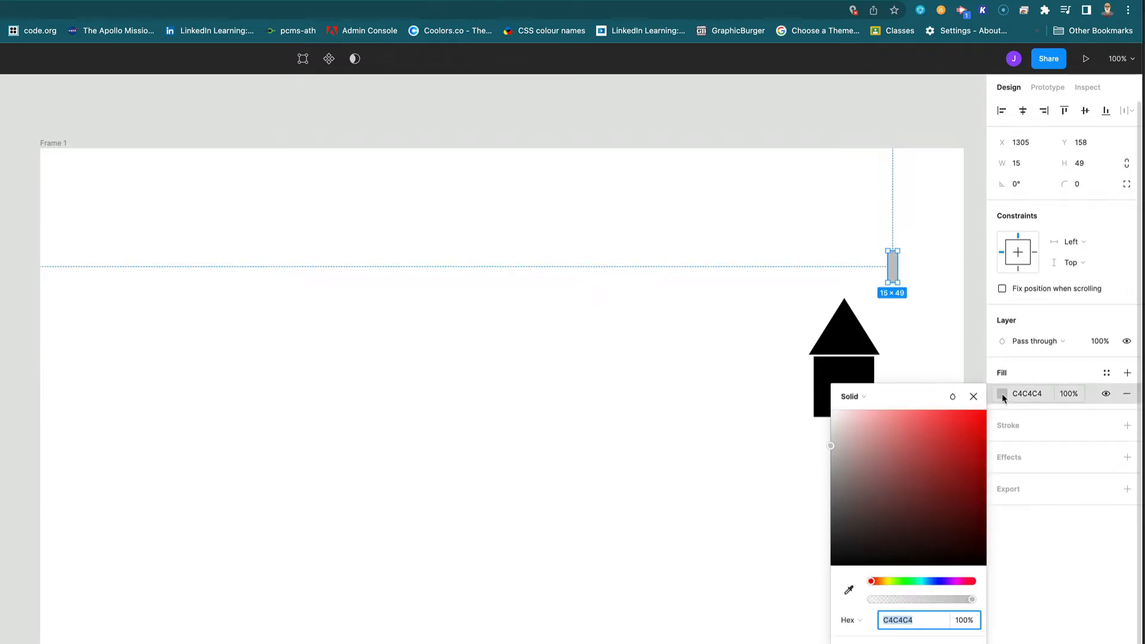
left_click_drag(932, 530, 823, 590)
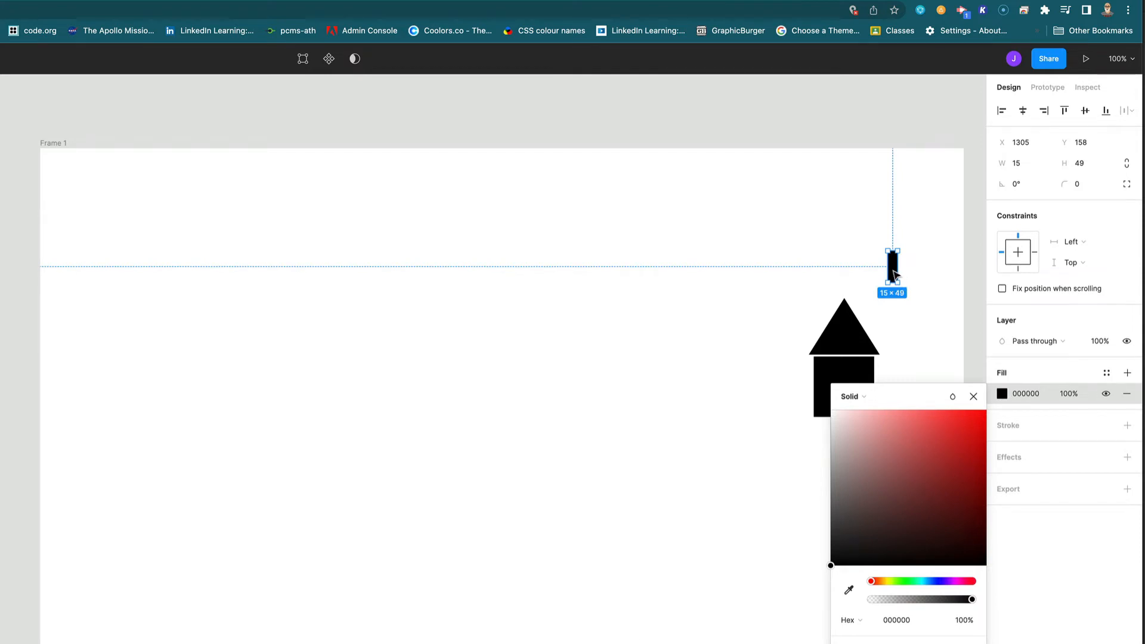
left_click_drag(894, 275, 862, 326)
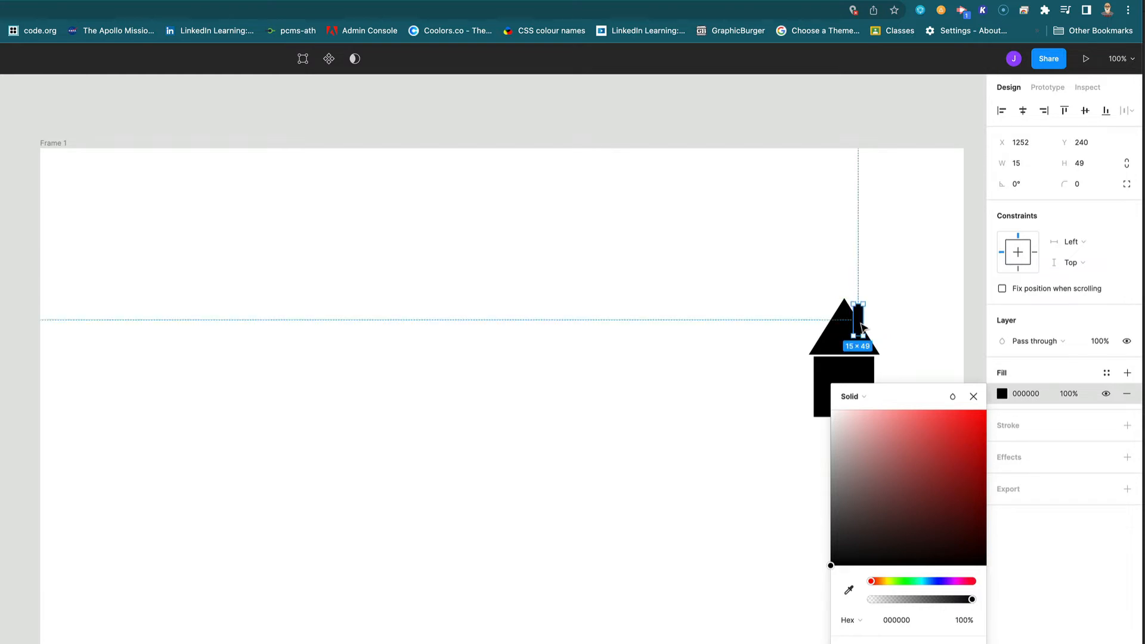
left_click(905, 320)
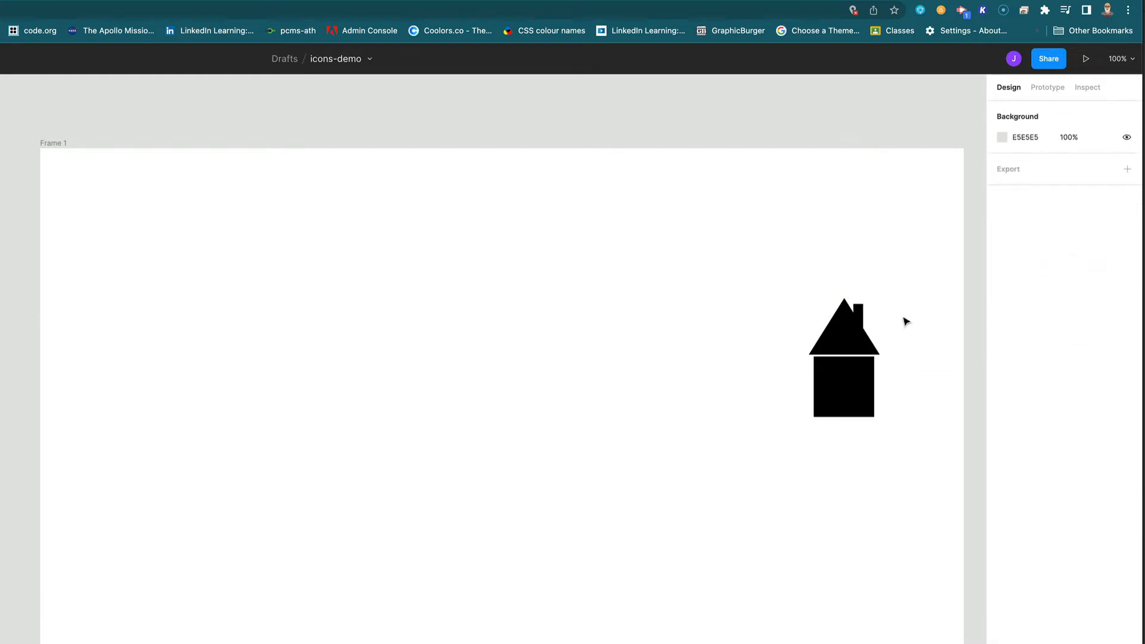
Draw a door rectangle of about 30 × 45 beside the house and fill it with near-white (FFFEFE)
scroll(905, 321, "right", 2)
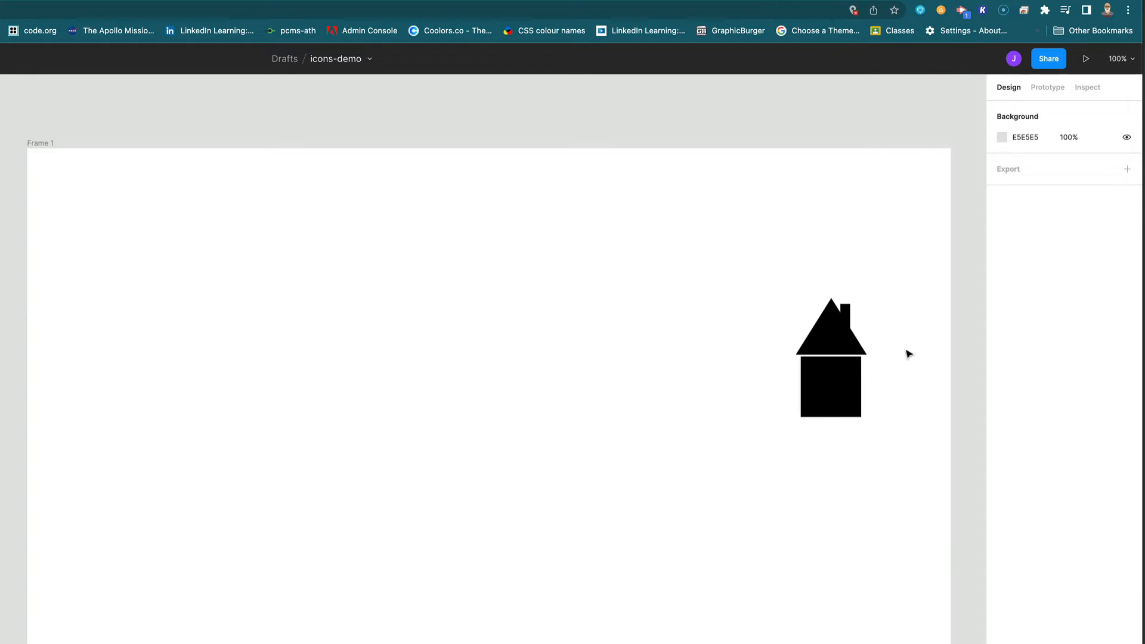
key("r")
left_click_drag(880, 311, 901, 341)
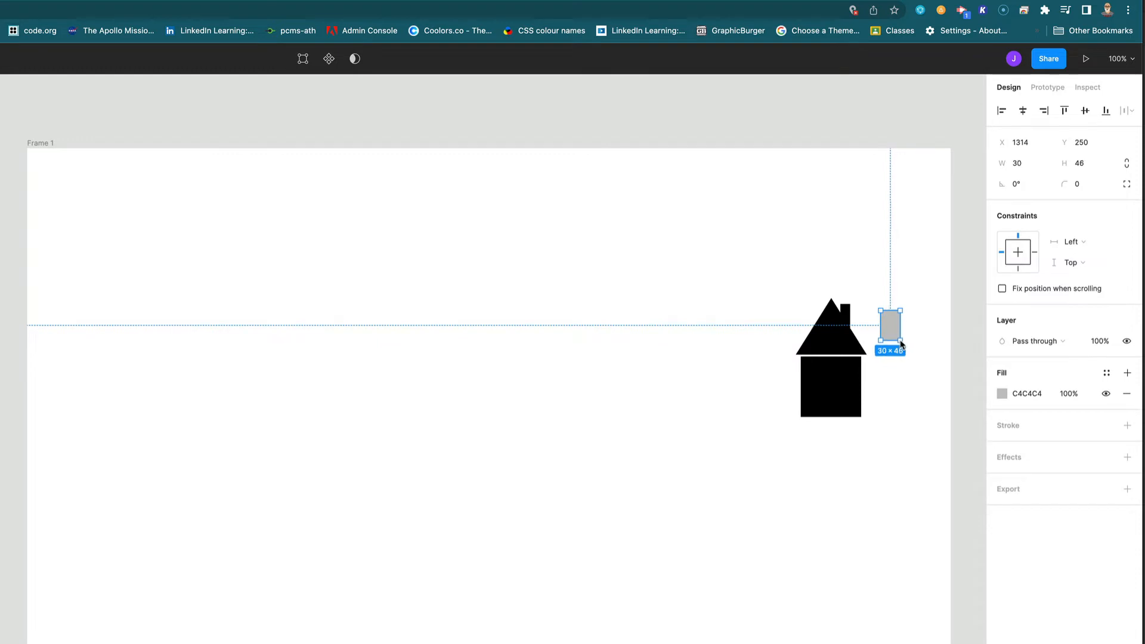
left_click(1004, 400)
left_click_drag(897, 438, 831, 409)
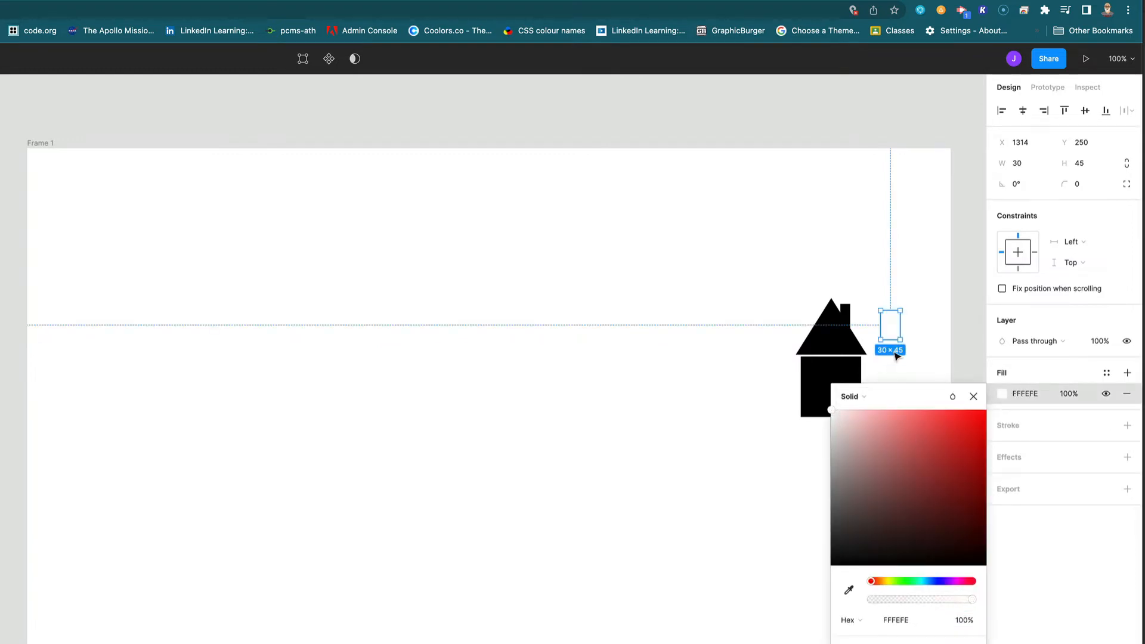
Place the white door rectangle centred at the bottom of the house's black square
left_click(884, 297)
left_click_drag(883, 292, 837, 404)
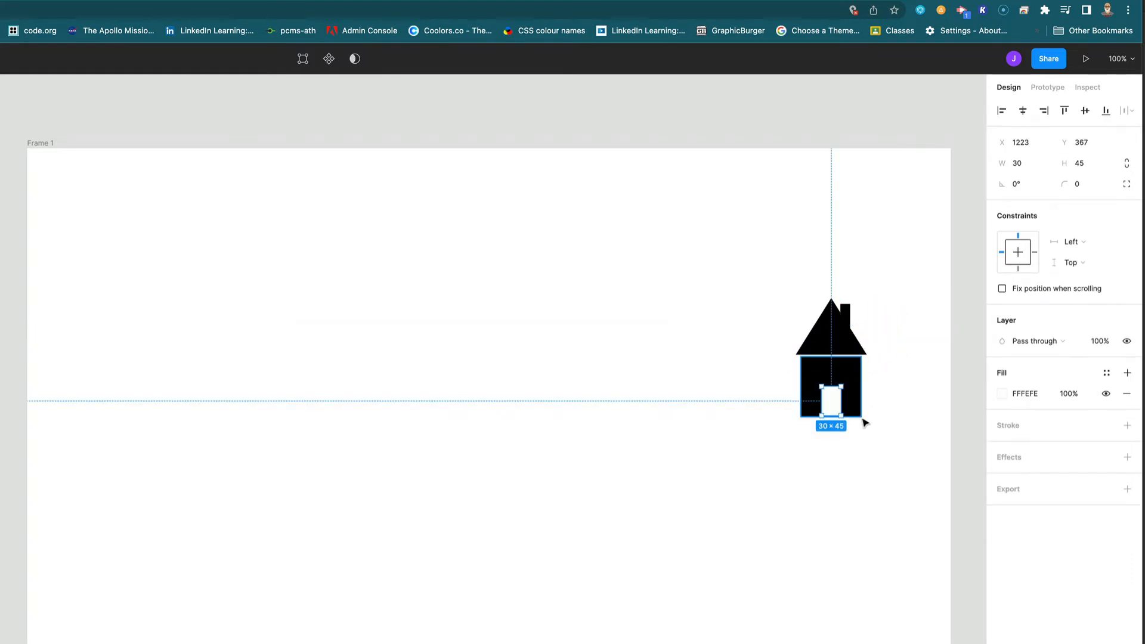
left_click(879, 450)
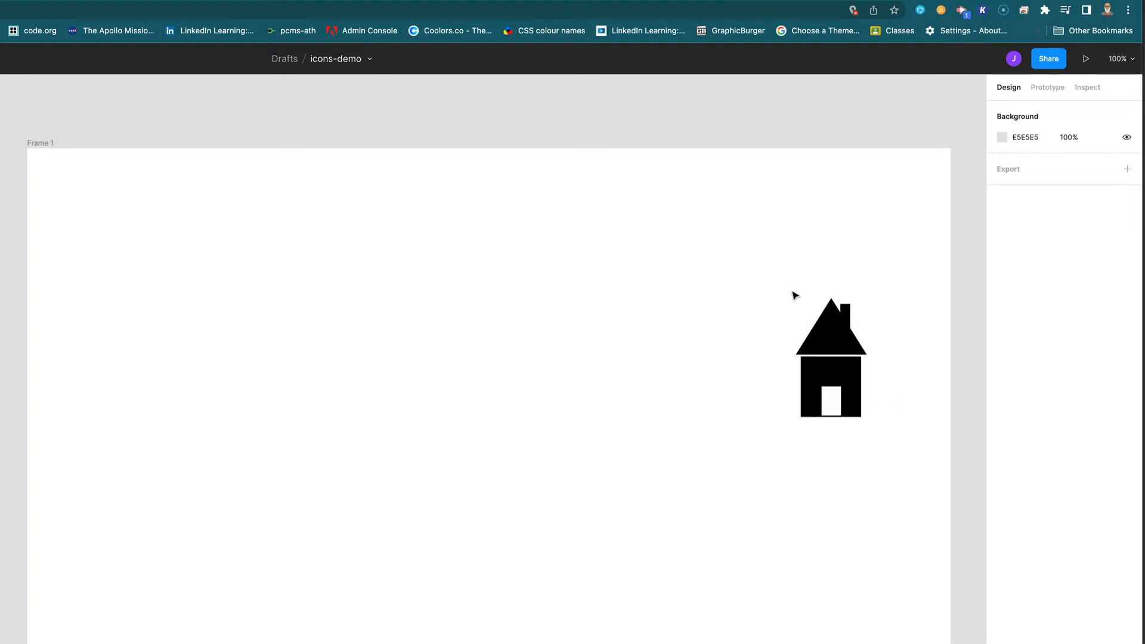
Group all the house shapes and move the group to the frame's upper-left corner, at about X 81, Y 31
left_click_drag(769, 272, 893, 449)
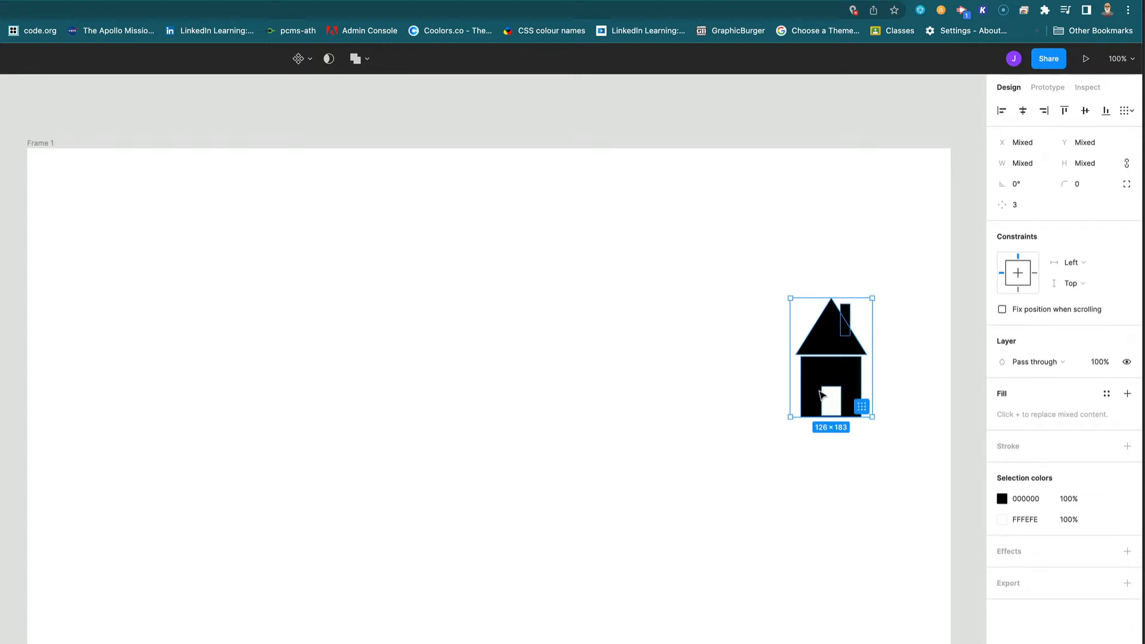
right_click(817, 375)
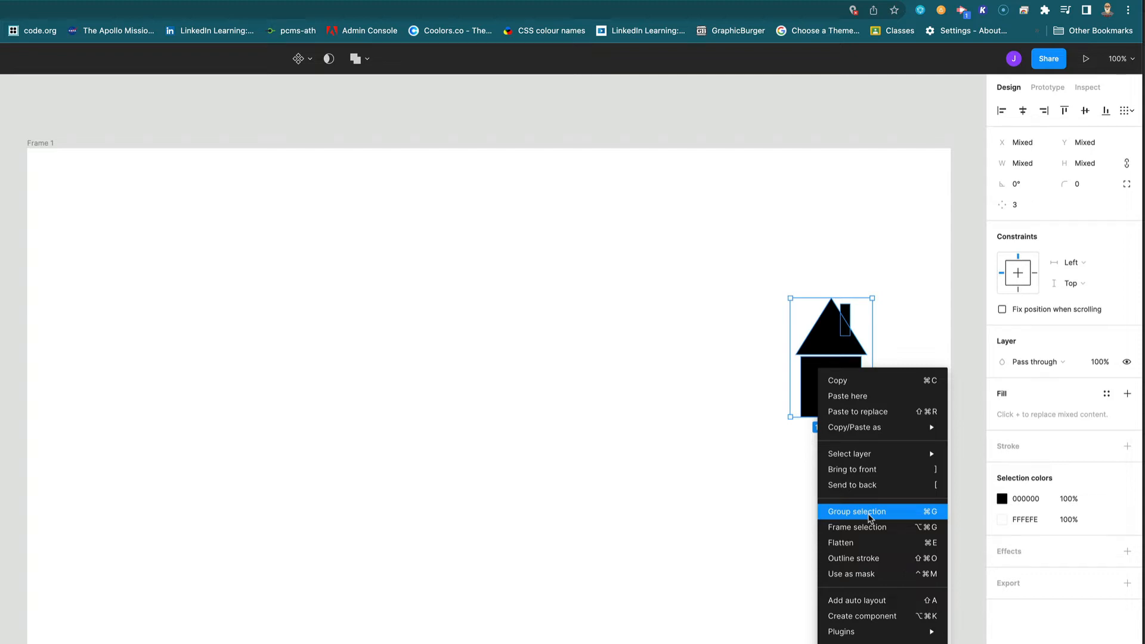
left_click(870, 518)
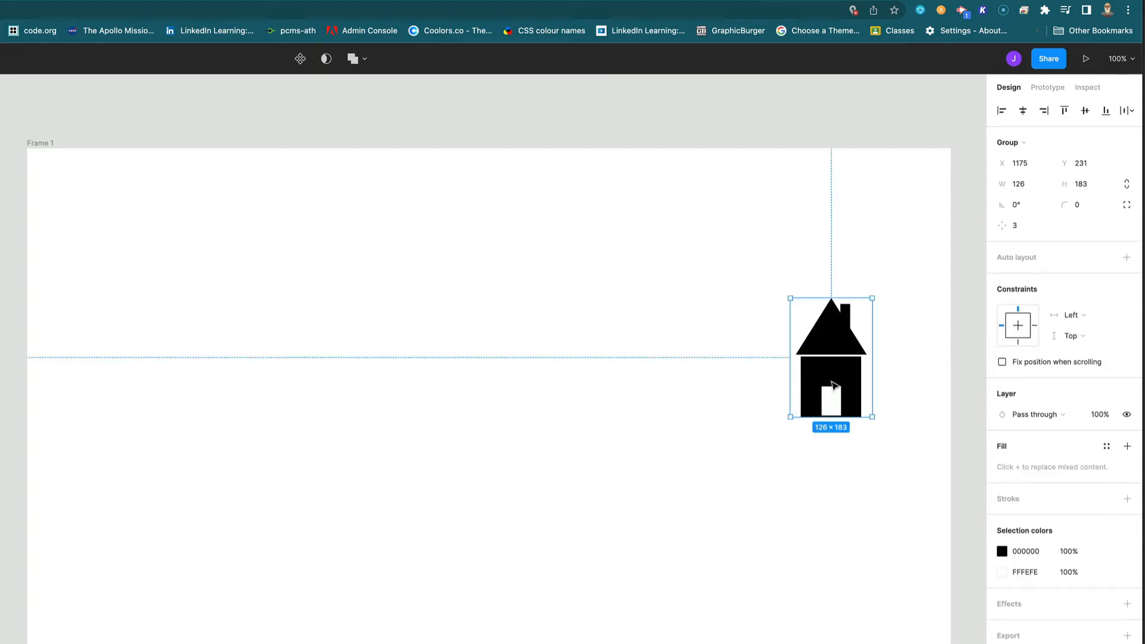
left_click_drag(835, 379, 124, 251)
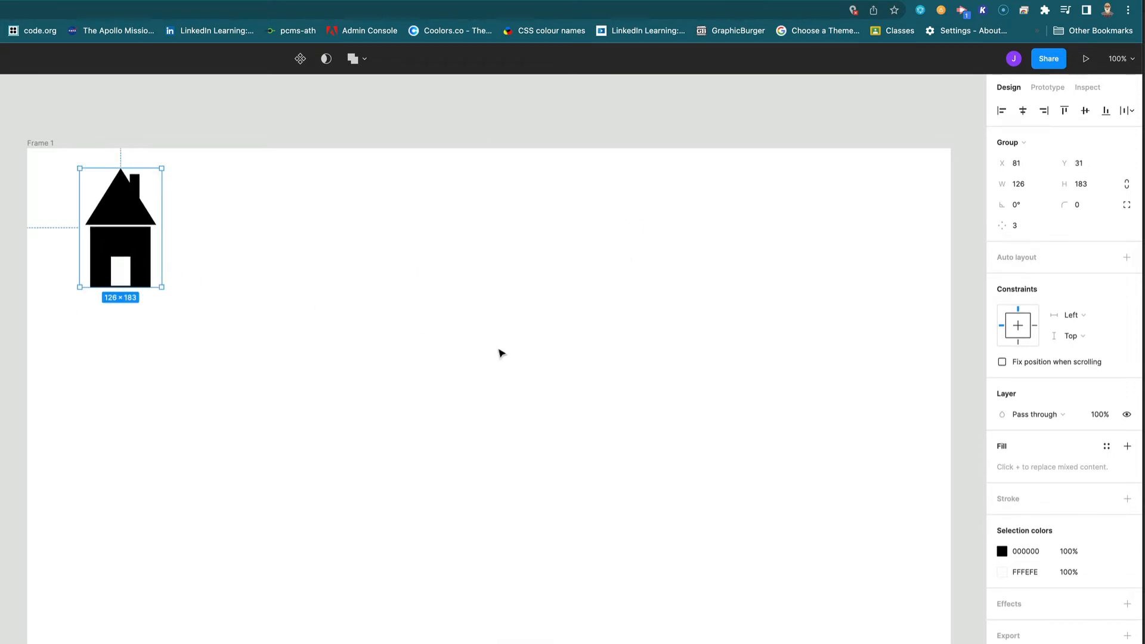
Add the text label HOME below the house icon
key("t")
left_click(85, 321)
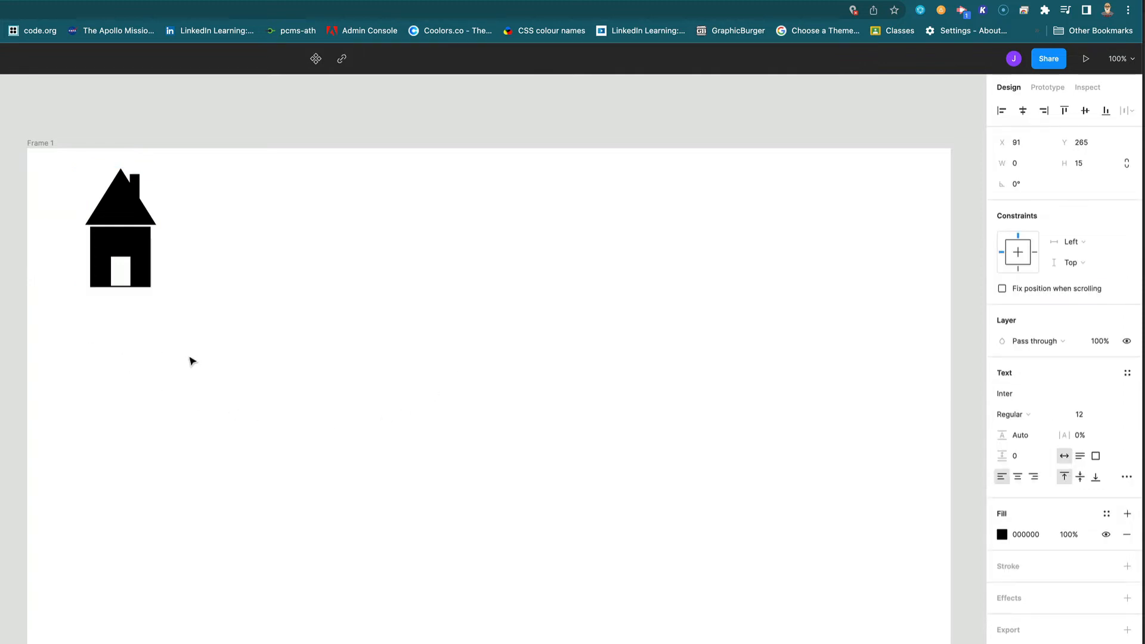
type("HOME")
key("BackSpace")
key("BackSpace")
key("BackSpace")
key("BackSpace")
type("HOM")
left_click(124, 388)
Set the HOME label's font size to 48 and centre it directly beneath the house
left_click_drag(143, 309, 55, 347)
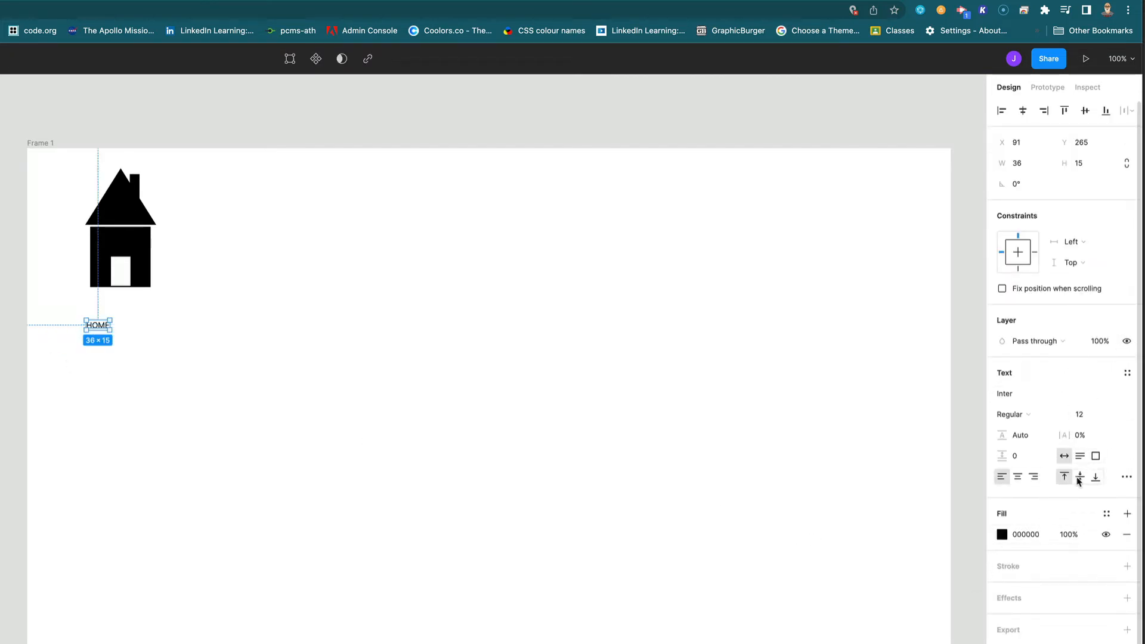
left_click(1111, 414)
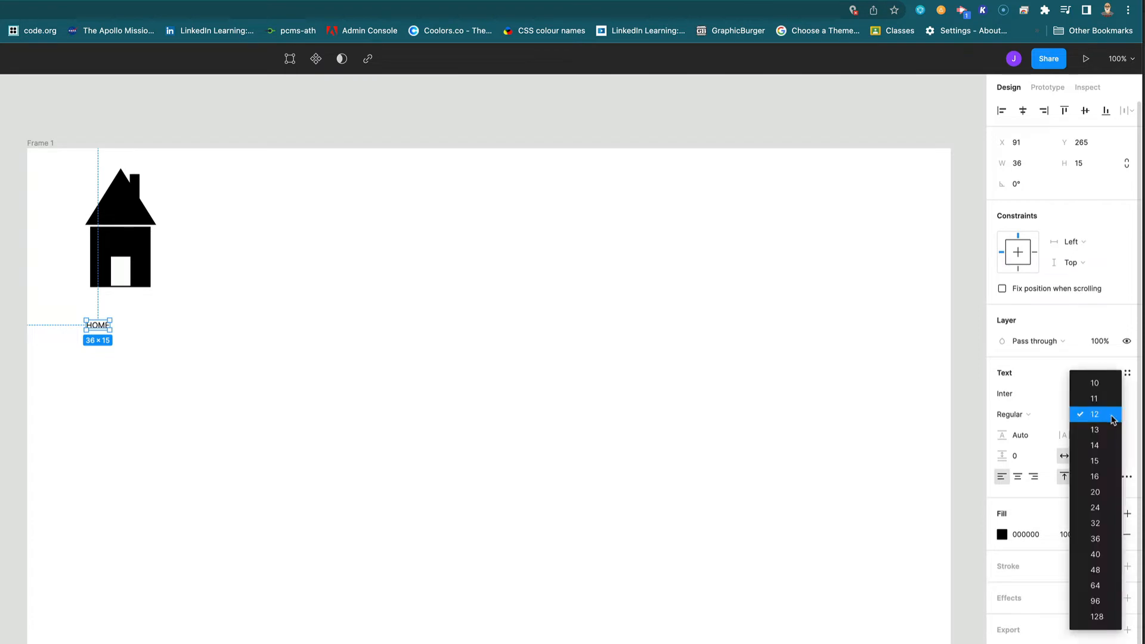
left_click(1094, 572)
left_click_drag(143, 345, 132, 313)
left_click(227, 297)
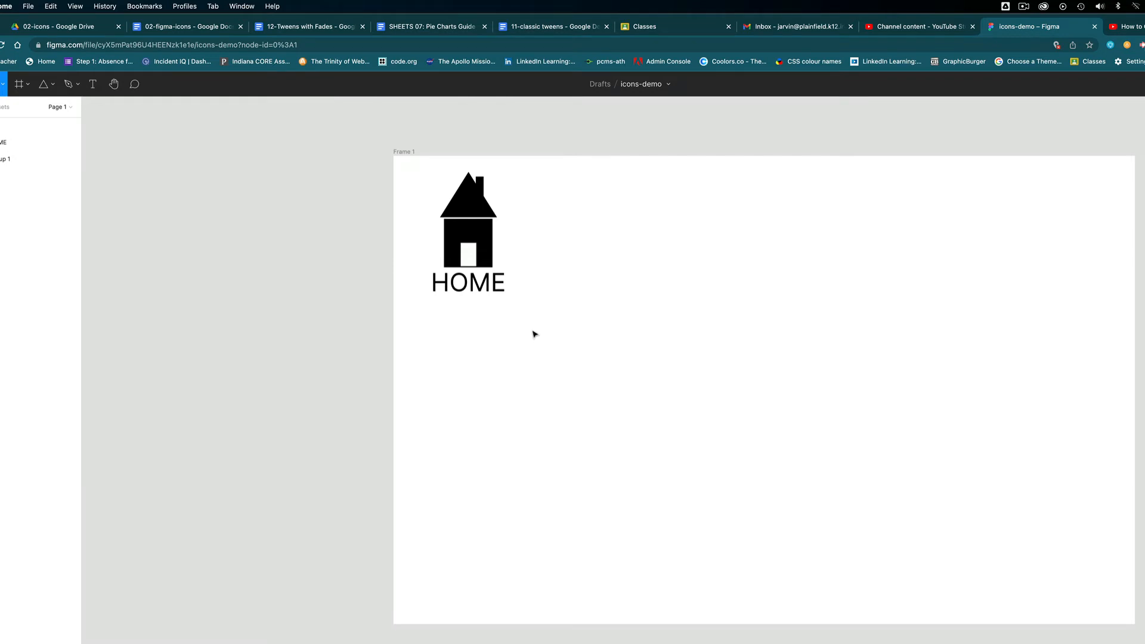
Draw a closed, right-pointing block arrow outline with the Pen tool to the right of the house
left_click(52, 85)
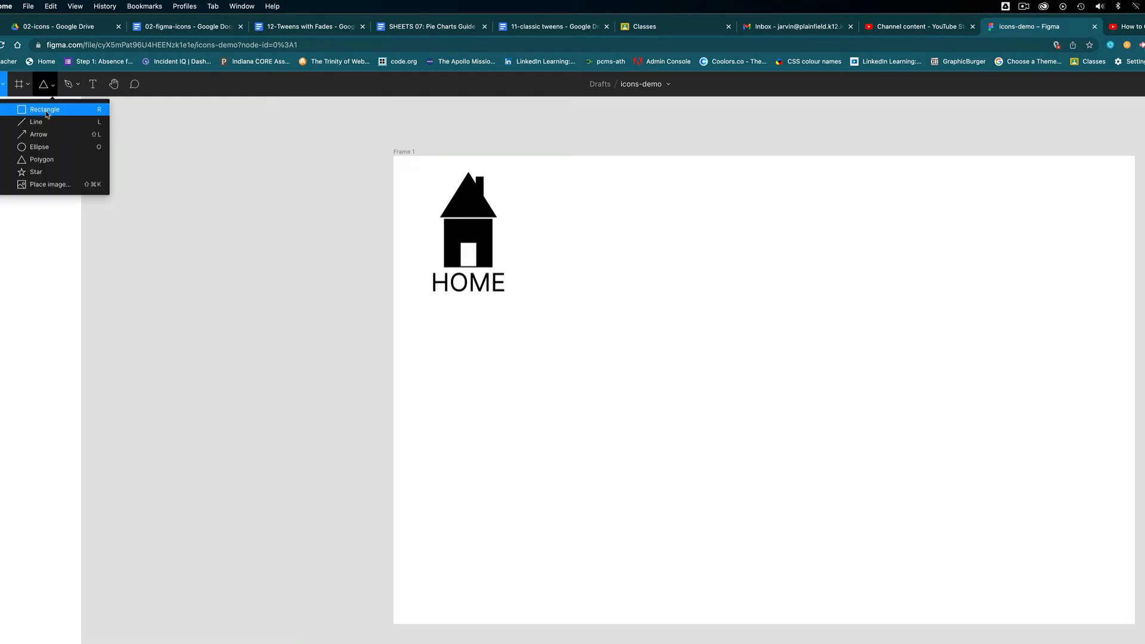
left_click(47, 114)
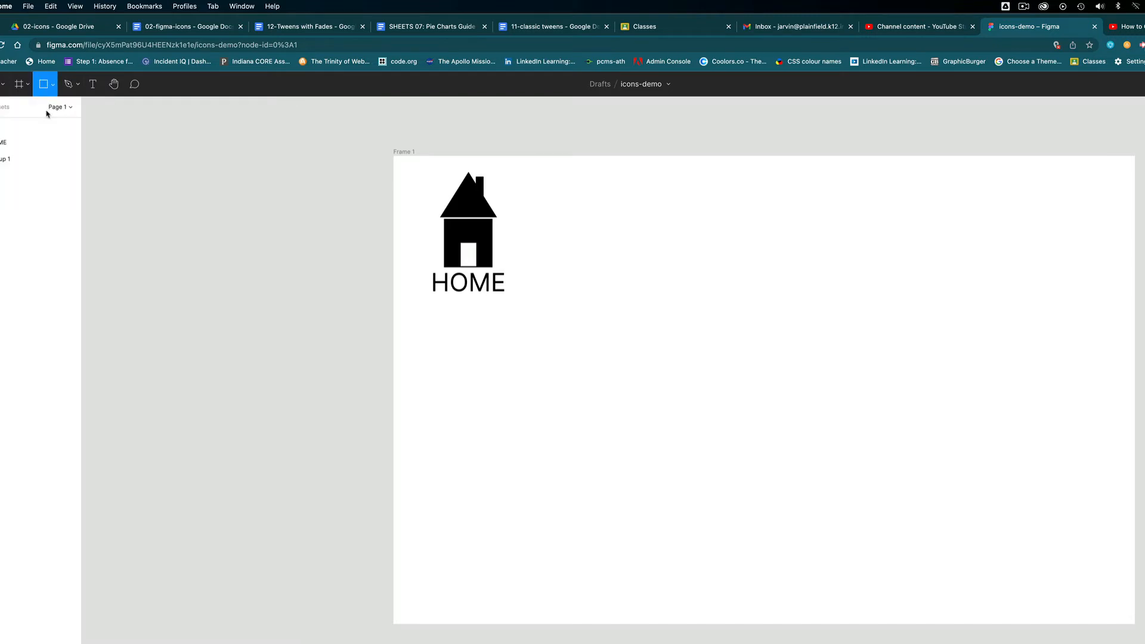
left_click(68, 87)
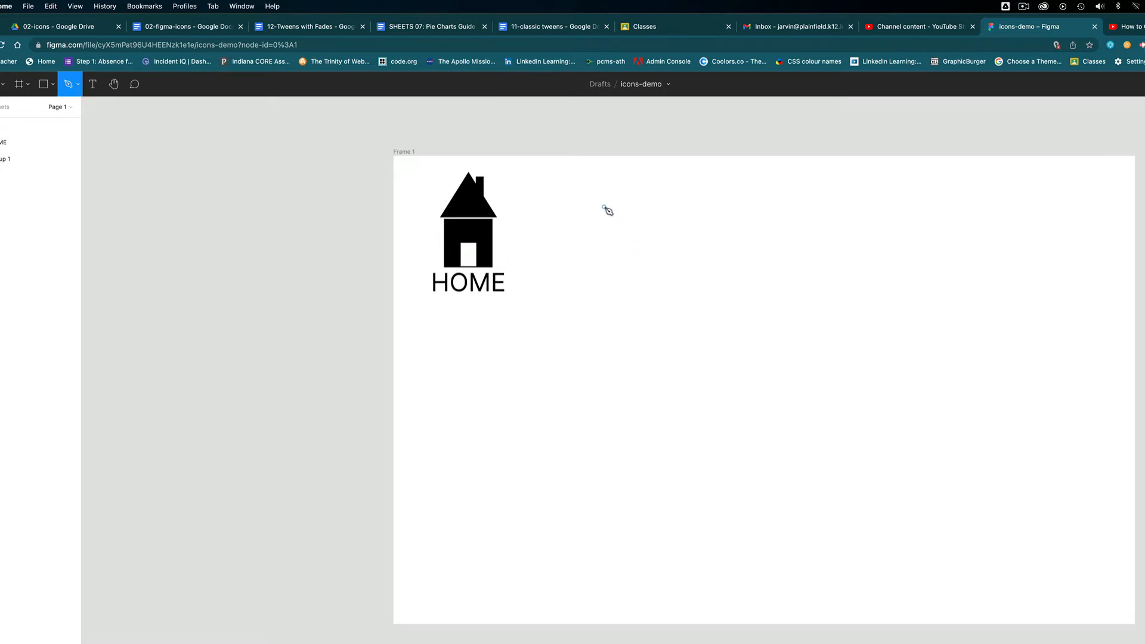
left_click(563, 217)
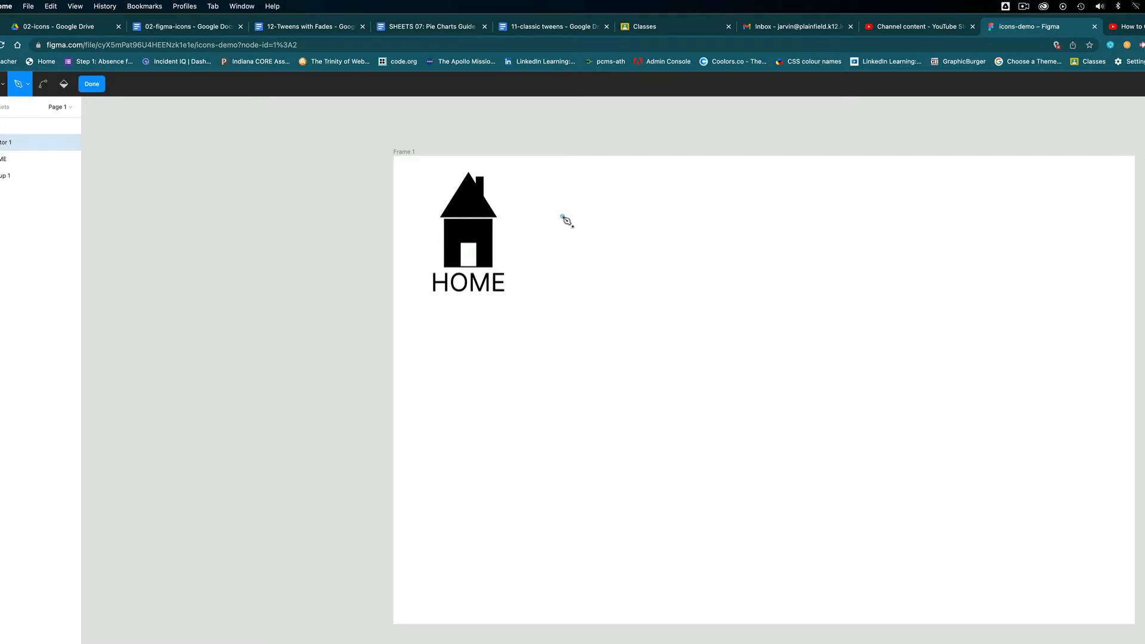
left_click(610, 217)
left_click(660, 226)
left_click(609, 246)
left_click(609, 231)
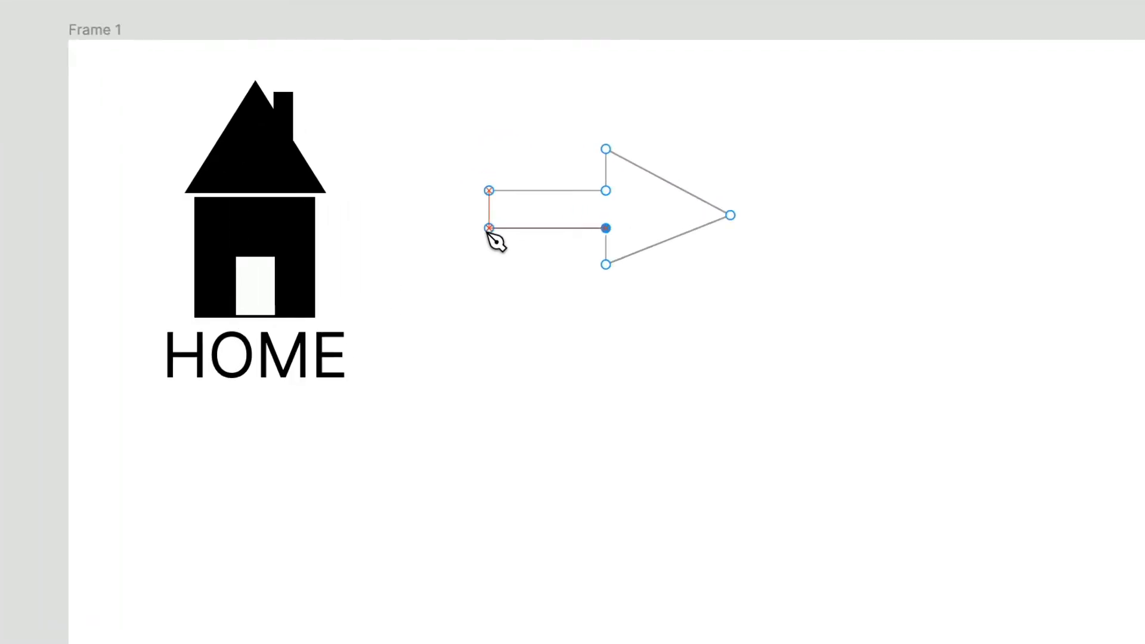
left_click(562, 231)
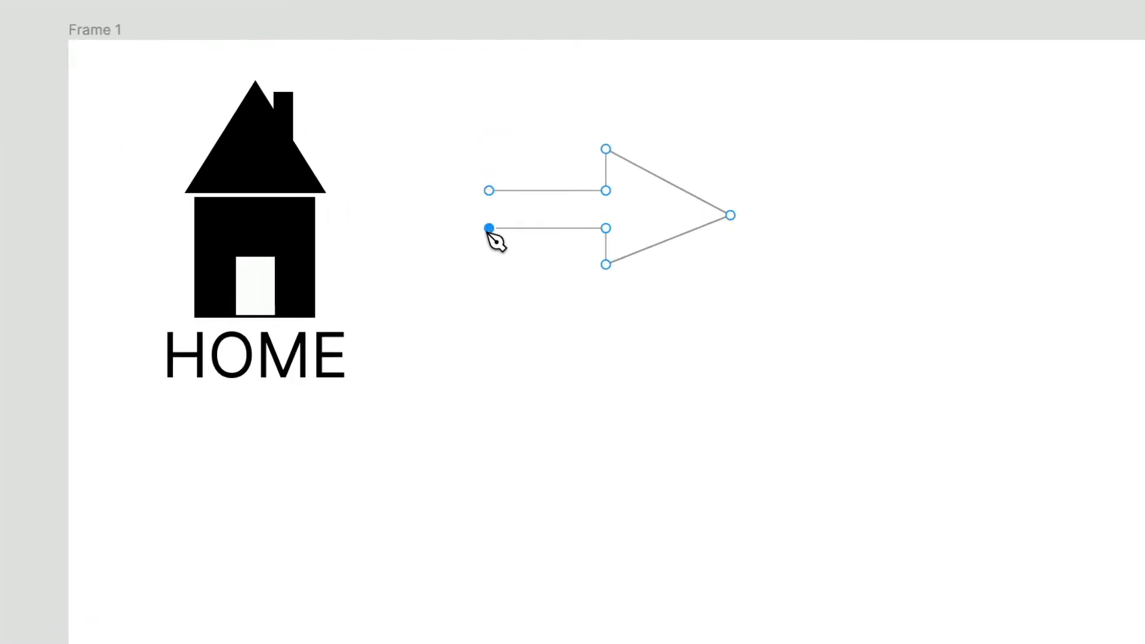
left_click(489, 190)
Add a solid fill to the whole arrow and colour it red (FF0000)
left_click_drag(769, 116, 519, 358)
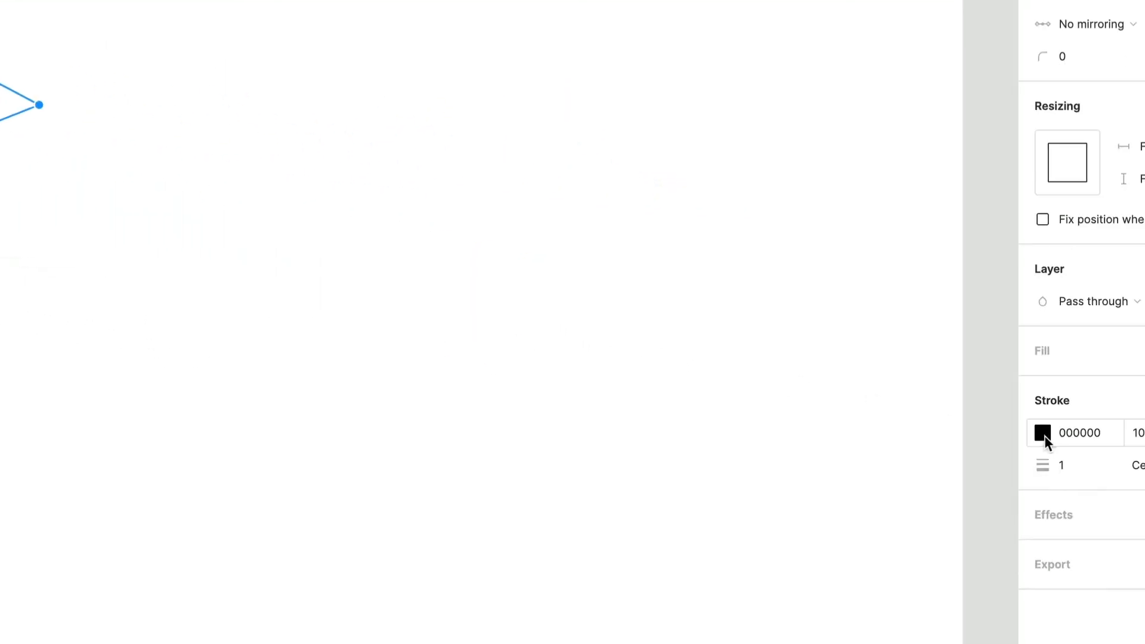
left_click(1042, 358)
left_click(1041, 383)
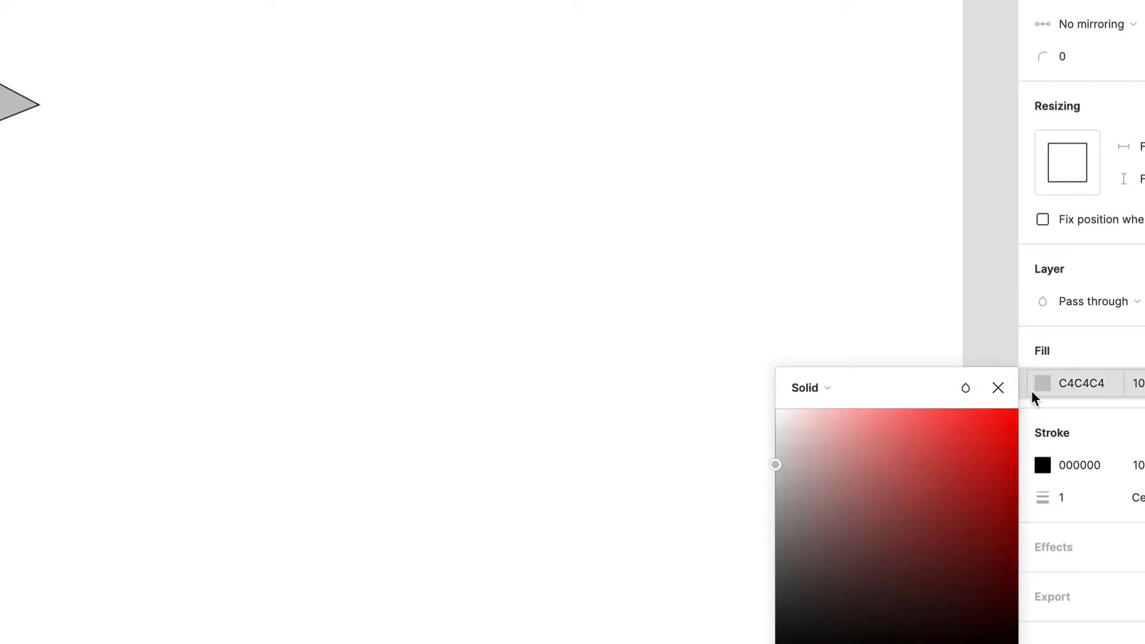
left_click_drag(852, 592, 853, 643)
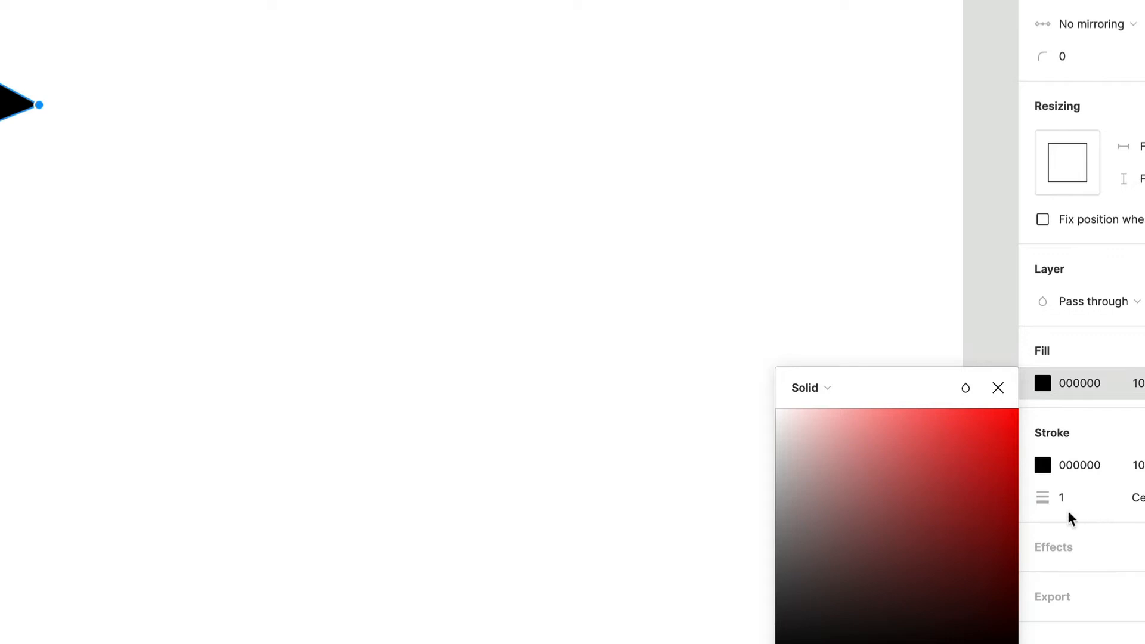
left_click_drag(965, 446, 1036, 413)
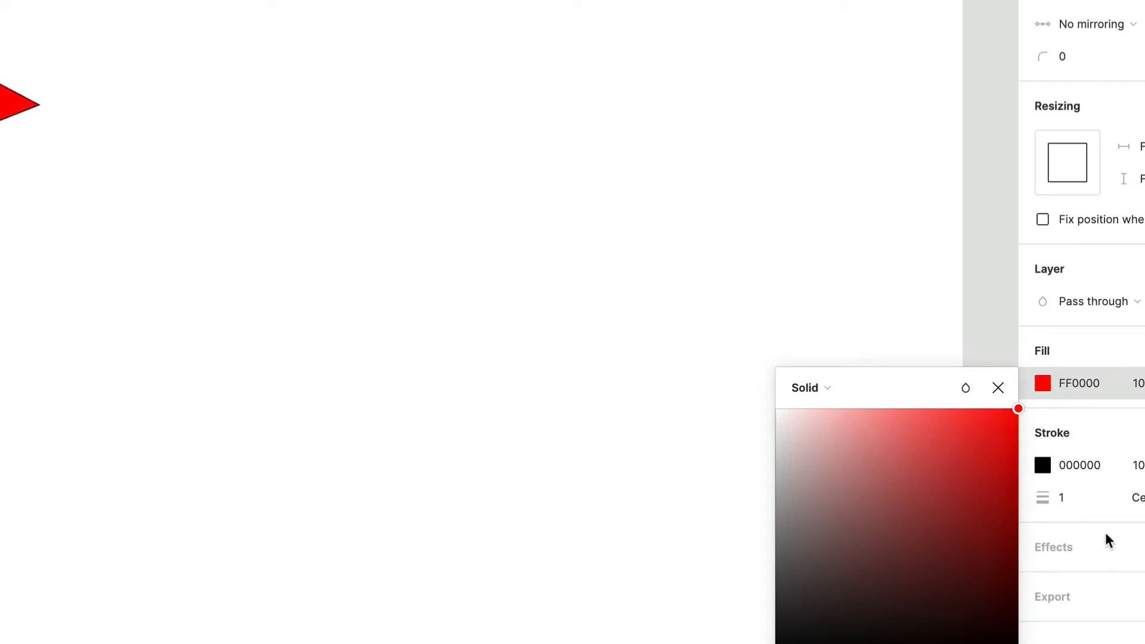
Set the arrow's stroke width to 5 and its alignment to outside, and finish editing the vector
left_click(1059, 499)
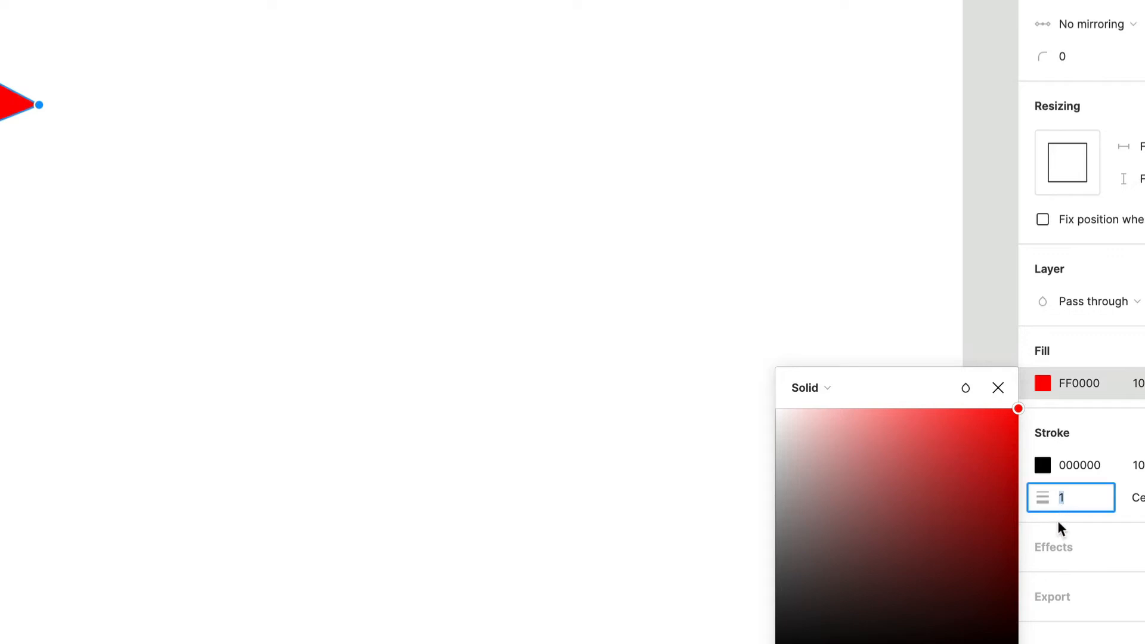
type("5")
key("Return")
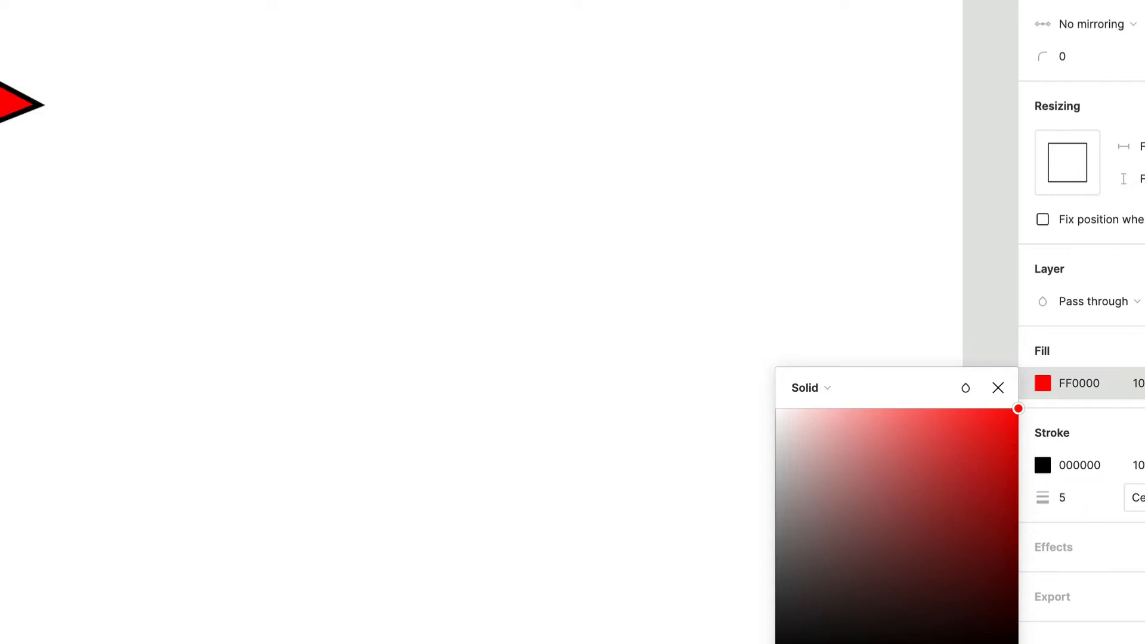
left_click(1136, 498)
left_click(1137, 546)
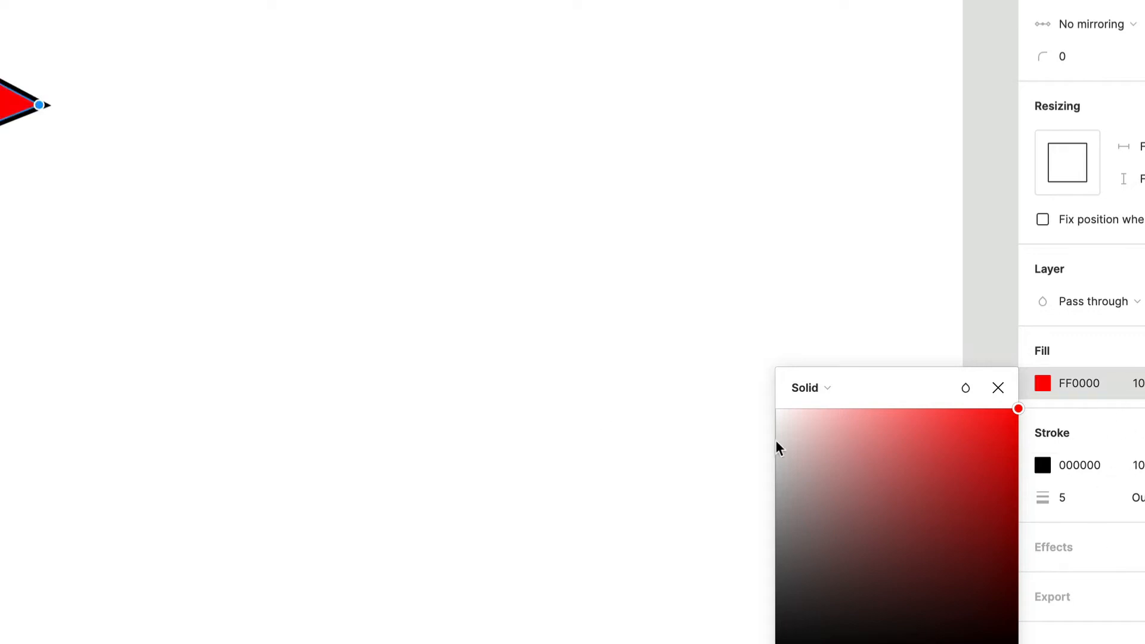
left_click(3, 223)
scroll(2, 204, "left", 1)
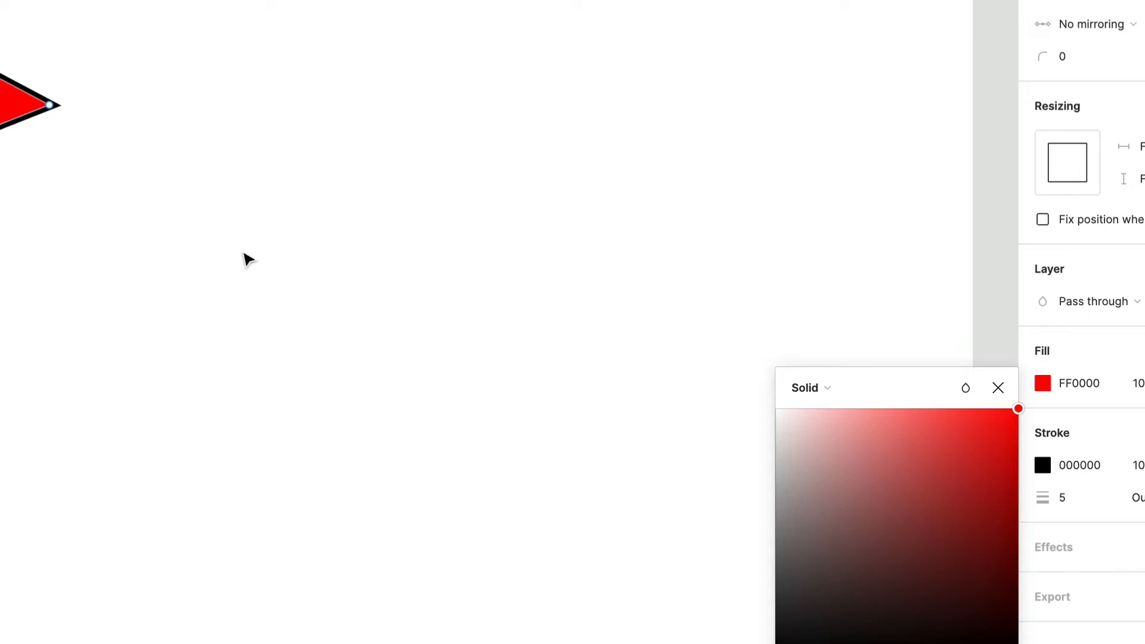
left_click(998, 388)
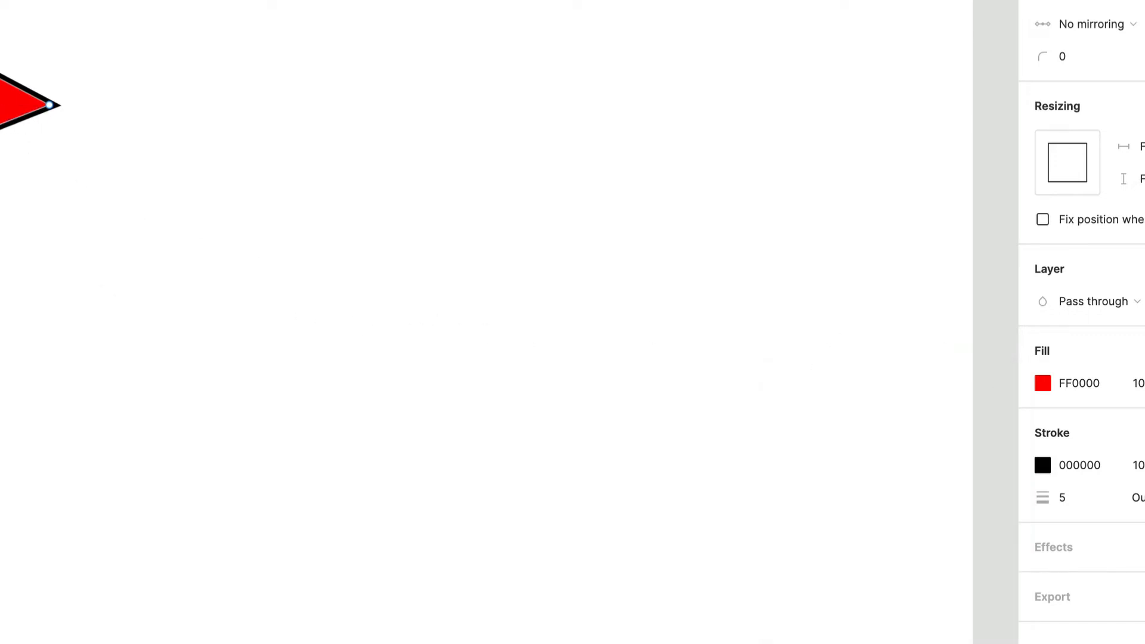
key("Escape")
left_click(36, 194)
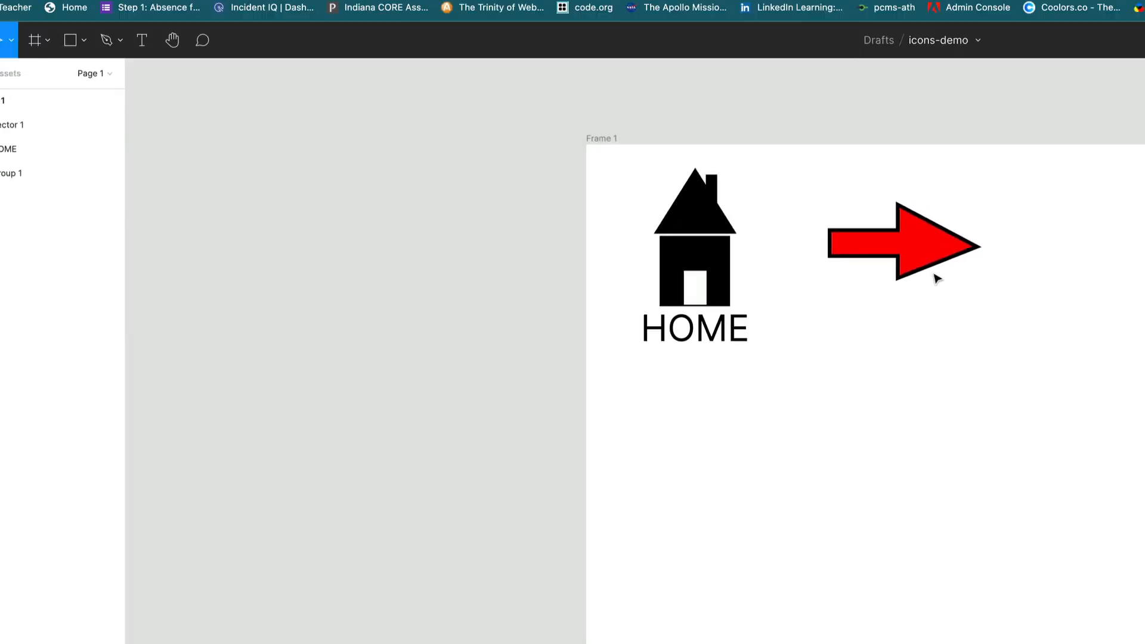
Reshape the arrow to about 152 × 90 by pulling its tip inward and shifting the tail's upper corner right into a slant
left_click(934, 268)
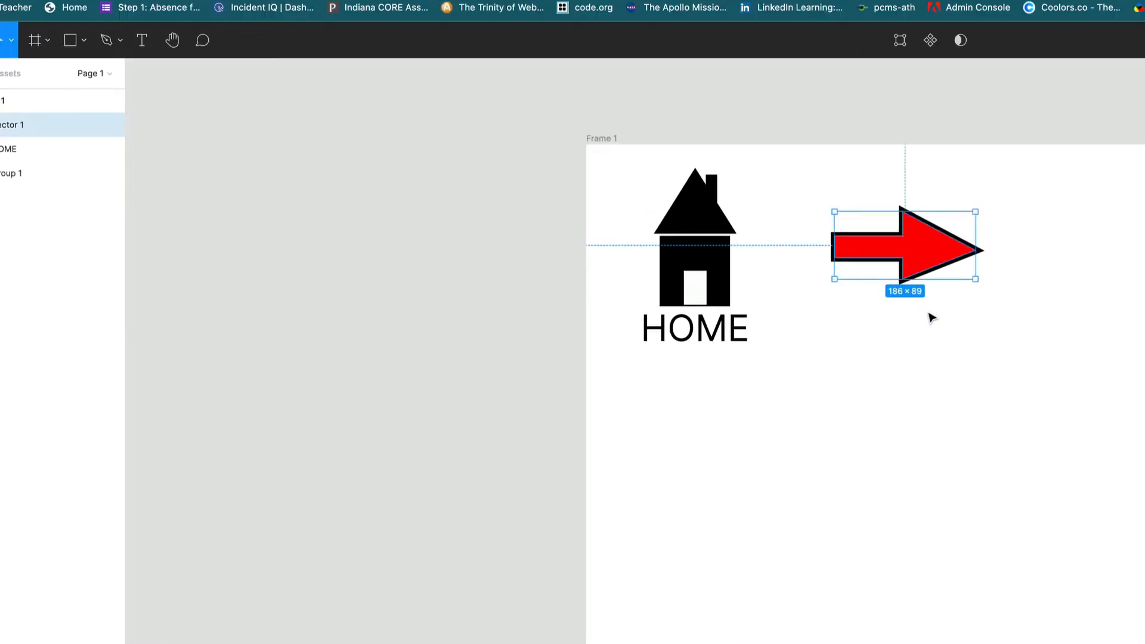
double_click(954, 269)
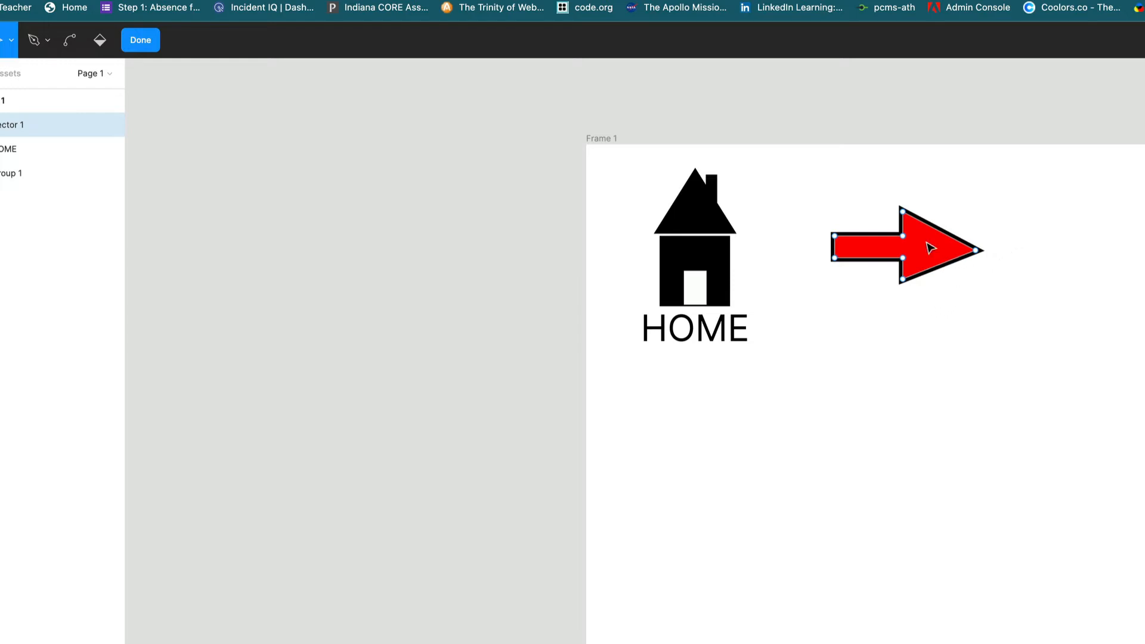
left_click_drag(977, 251, 951, 247)
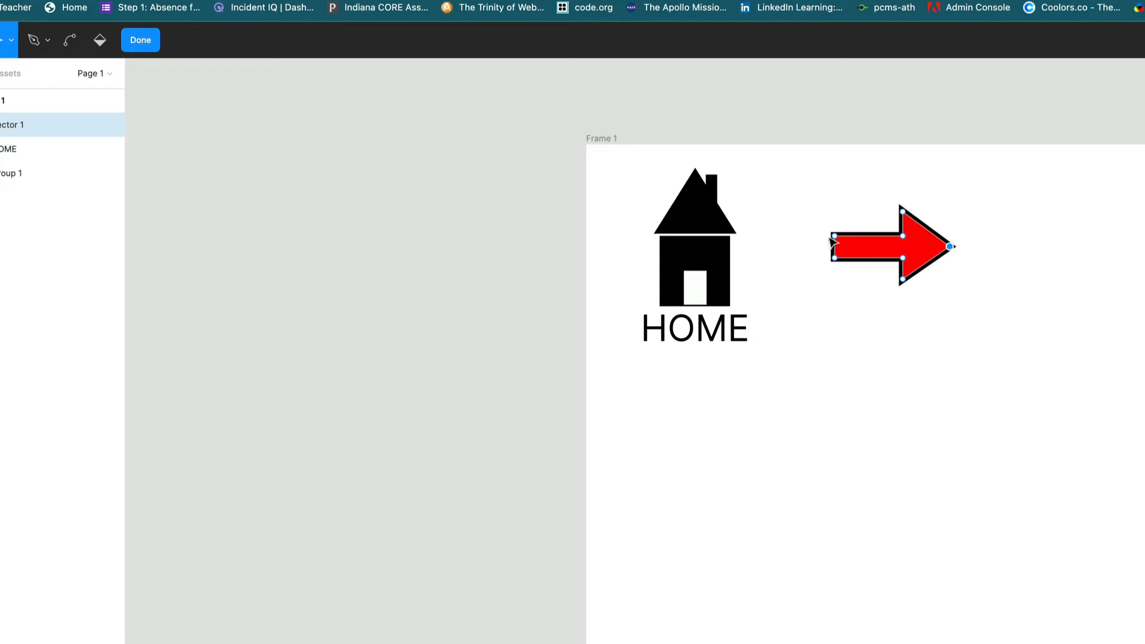
left_click_drag(834, 236, 855, 235)
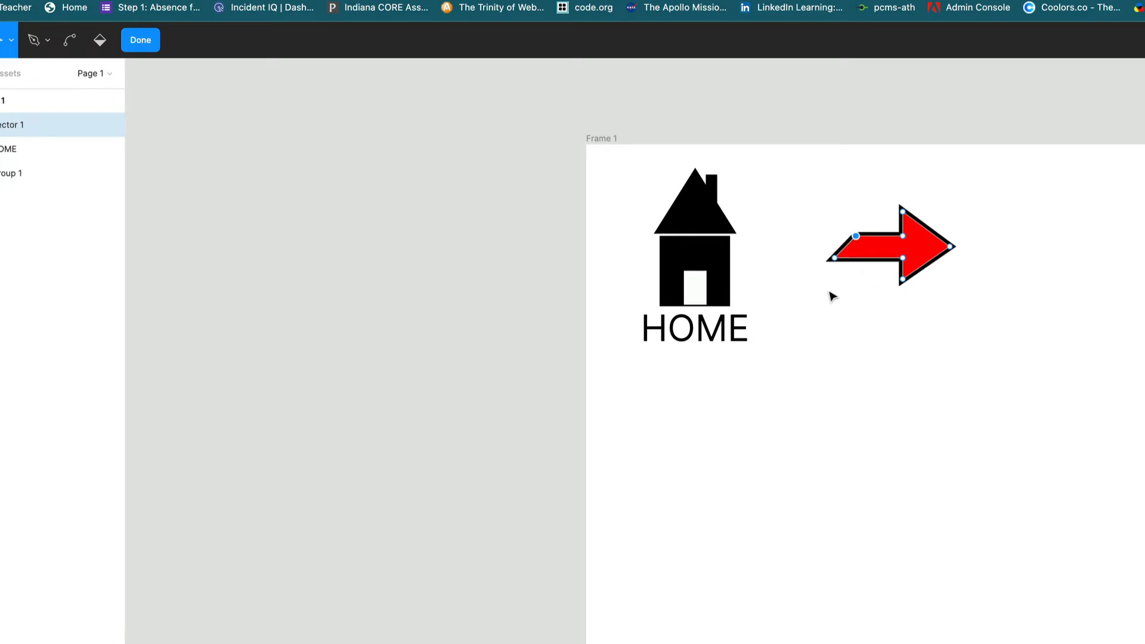
left_click(904, 280)
left_click_drag(856, 236, 847, 236)
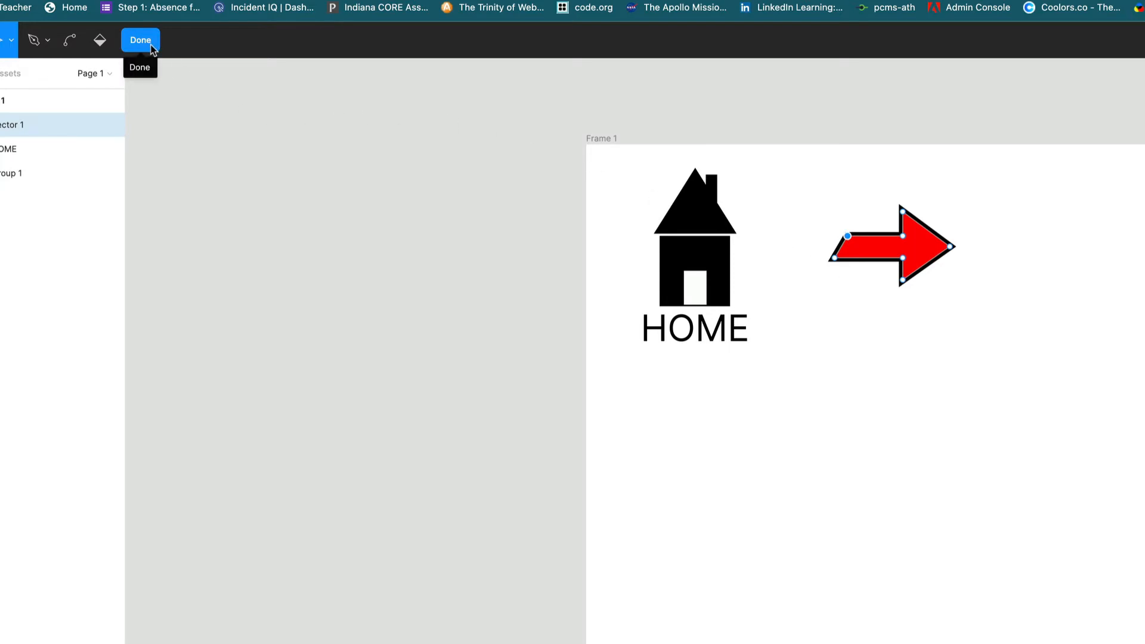
key("Escape")
key("Escape")
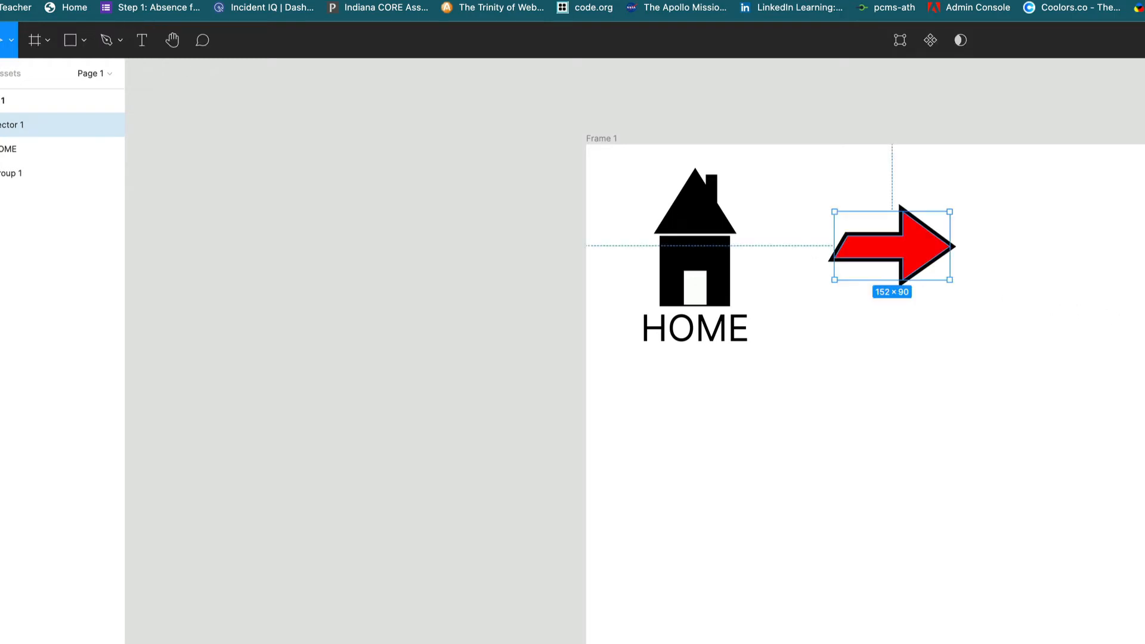
left_click(1064, 334)
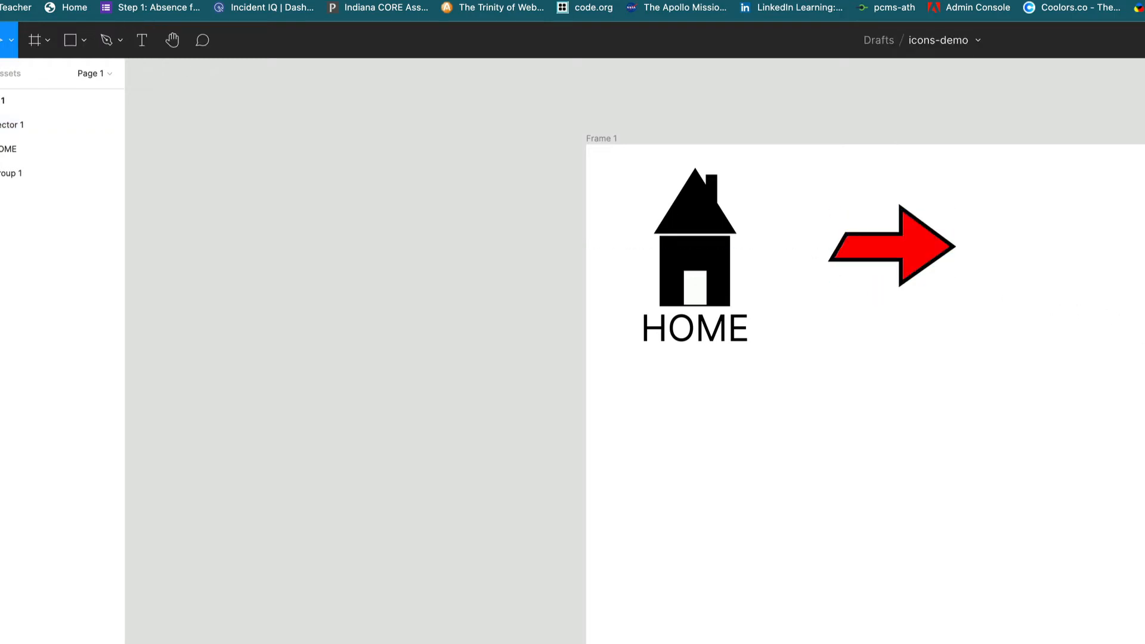
left_click(932, 267)
double_click(932, 267)
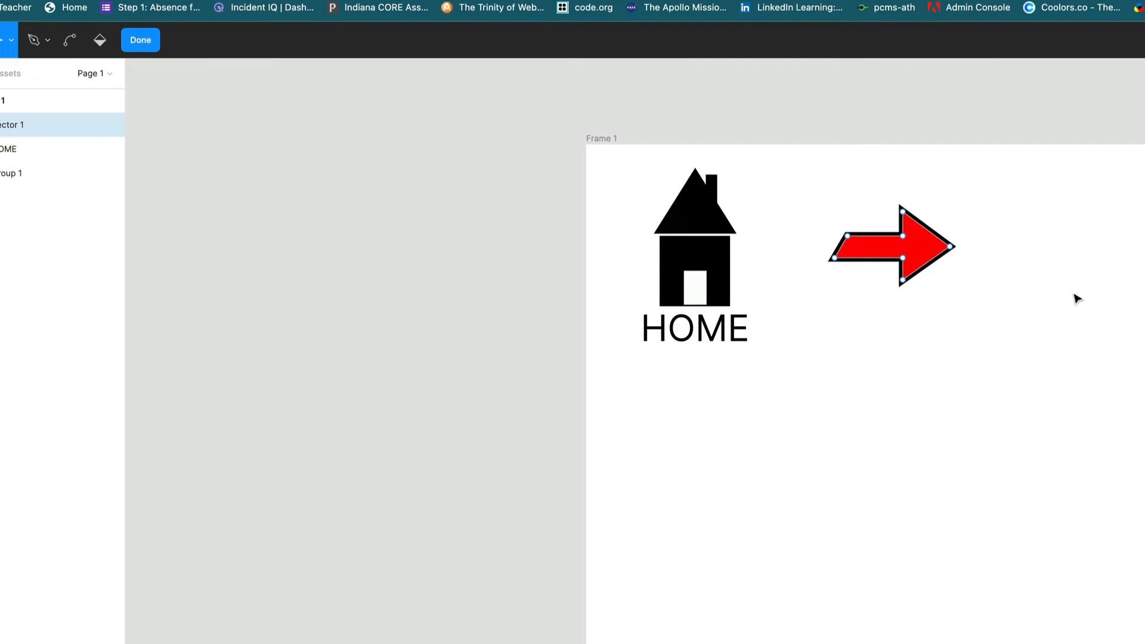
key("Escape")
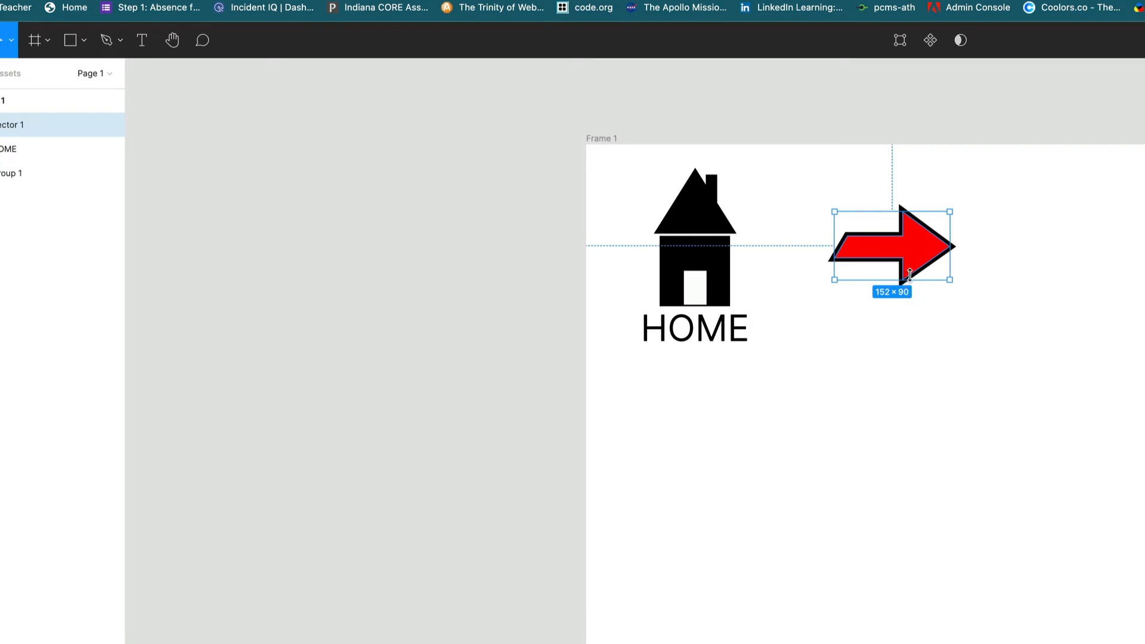
Nudge the arrow into place and centre a copy of the HOME label beneath it, reworded ARROW
left_click_drag(912, 258, 906, 257)
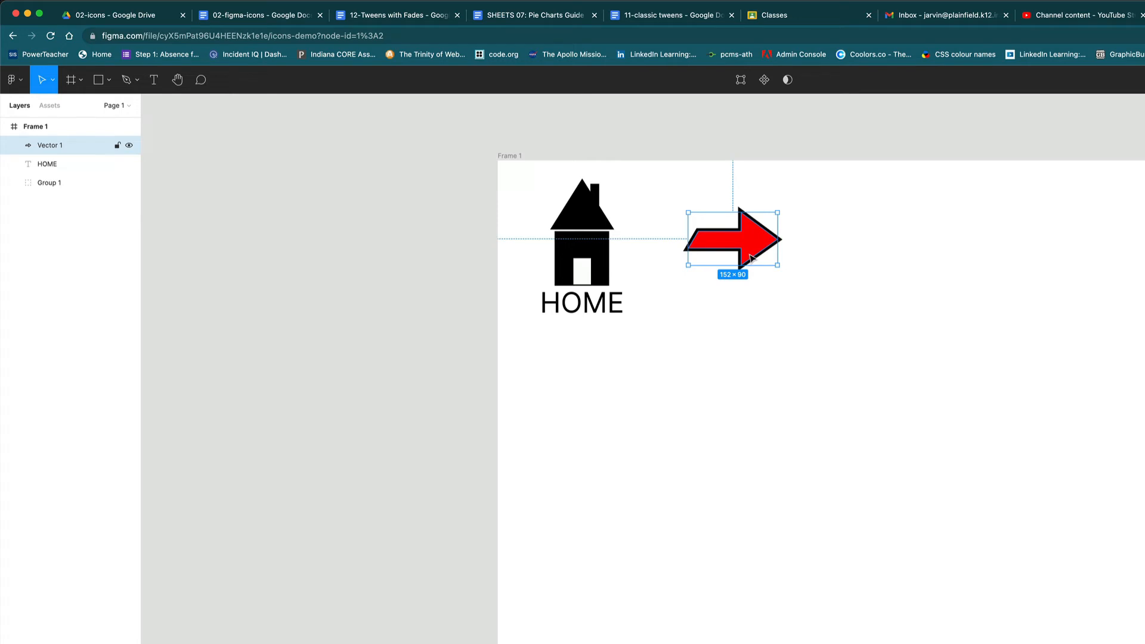
left_click_drag(751, 258, 757, 264)
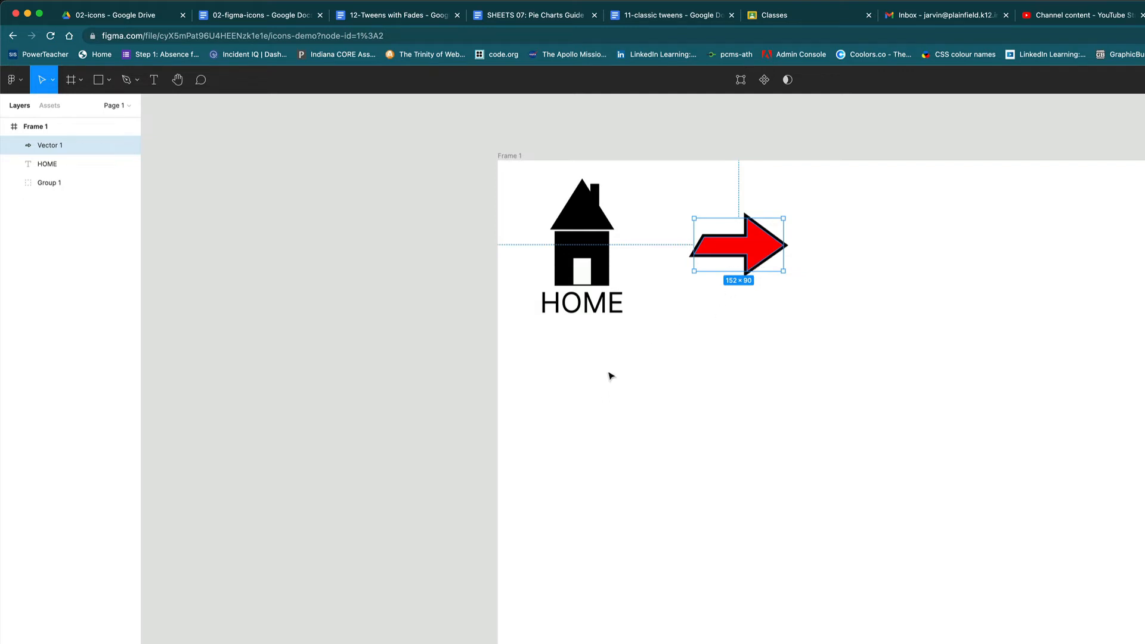
left_click_drag(587, 306, 740, 306)
double_click(738, 307)
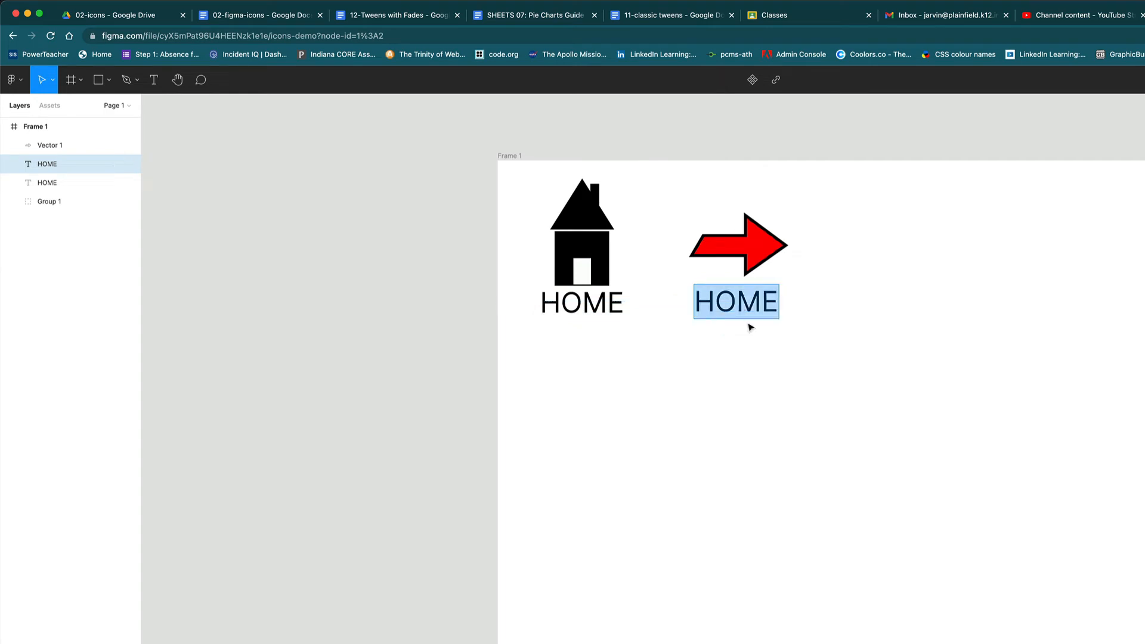
type("ARROW")
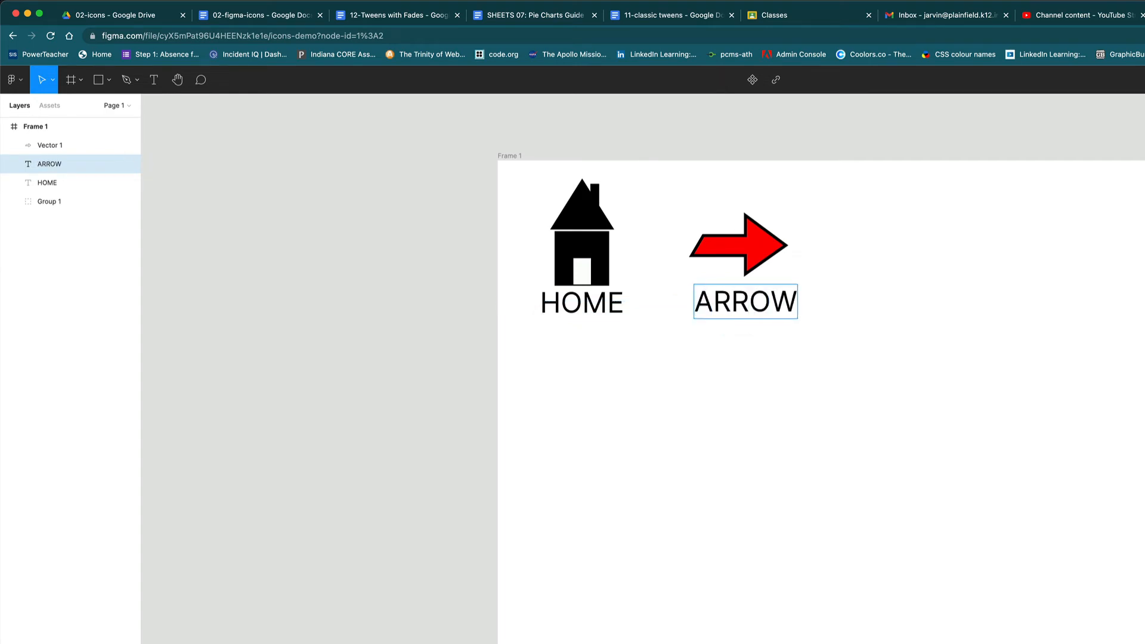
key("Escape")
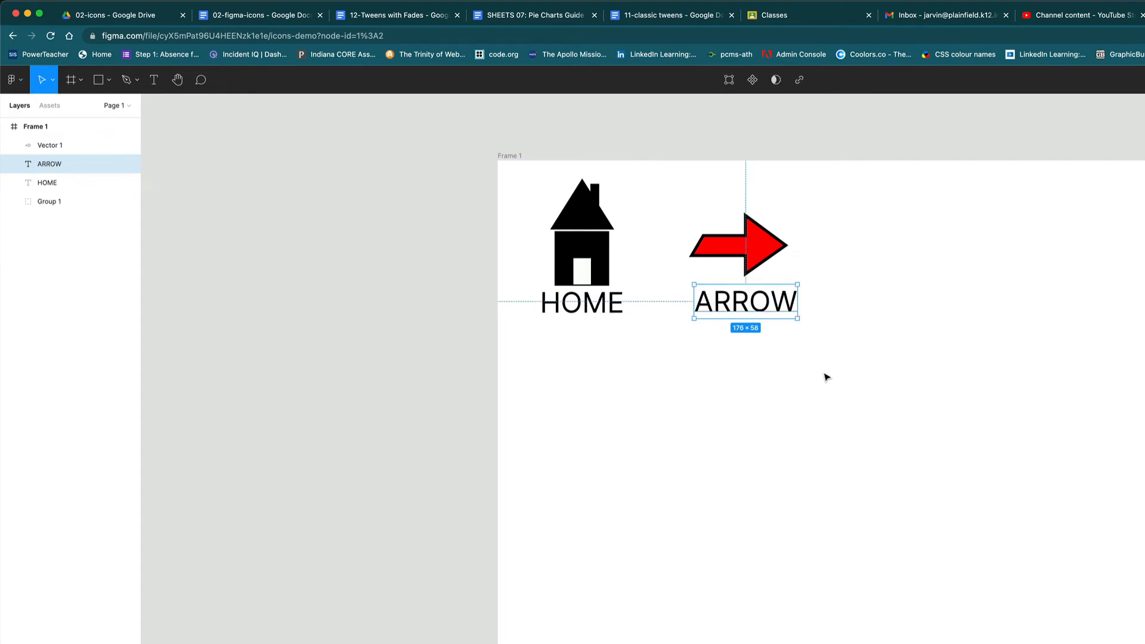
left_click_drag(750, 320, 736, 314)
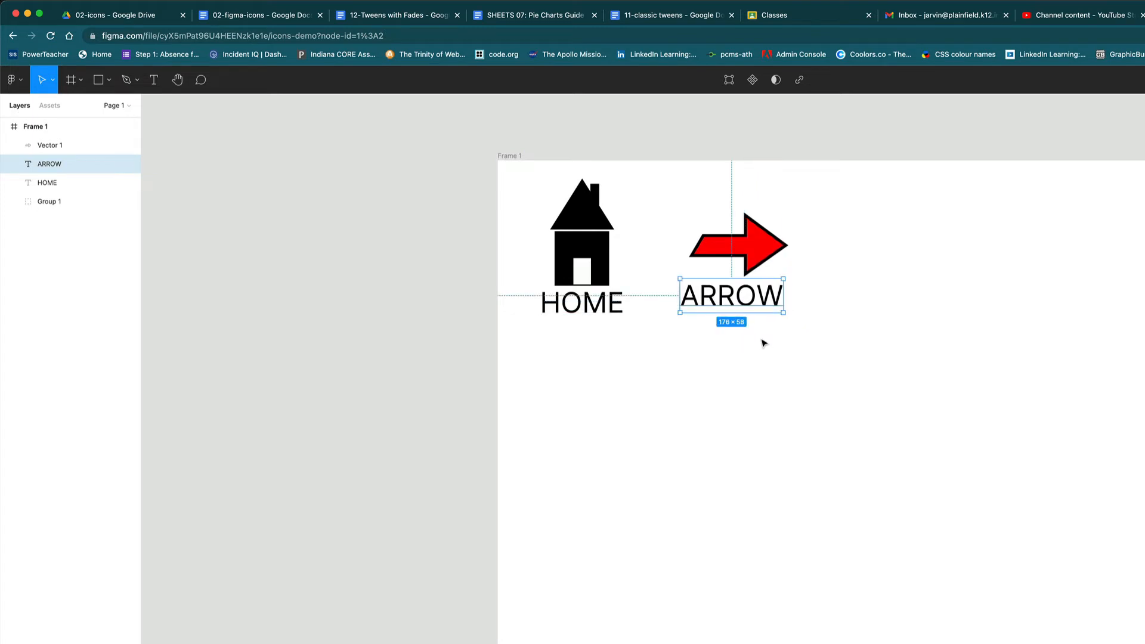
Check the Profile example in the worksheet PDF and draw a circle about 117 × 117 to the right of the arrow for the head
key("super+Tab")
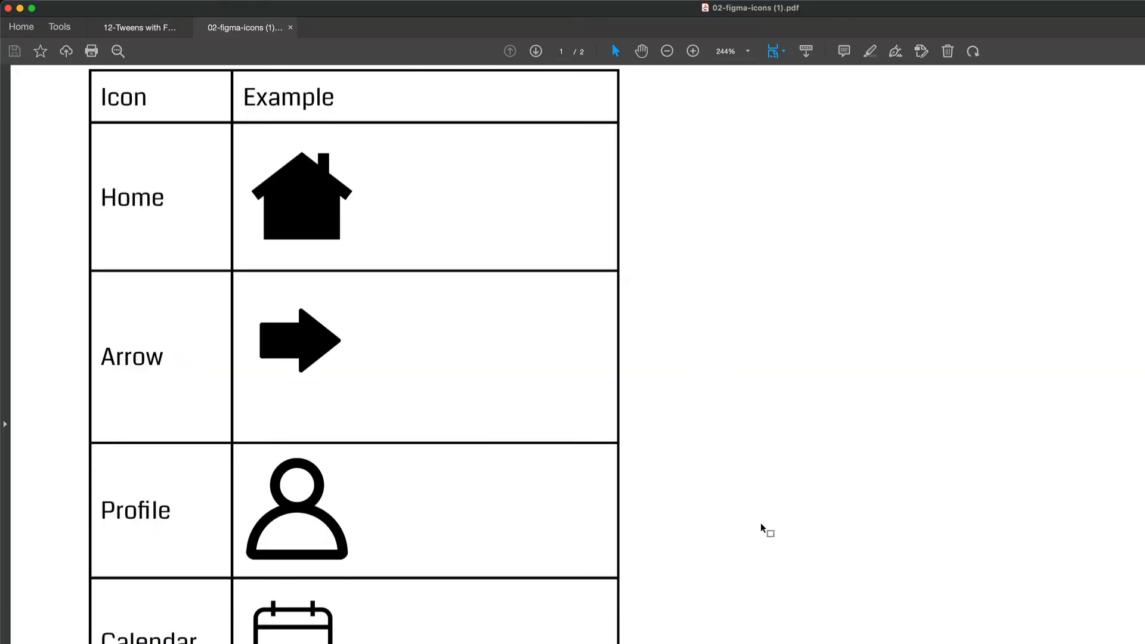
key("super+Tab")
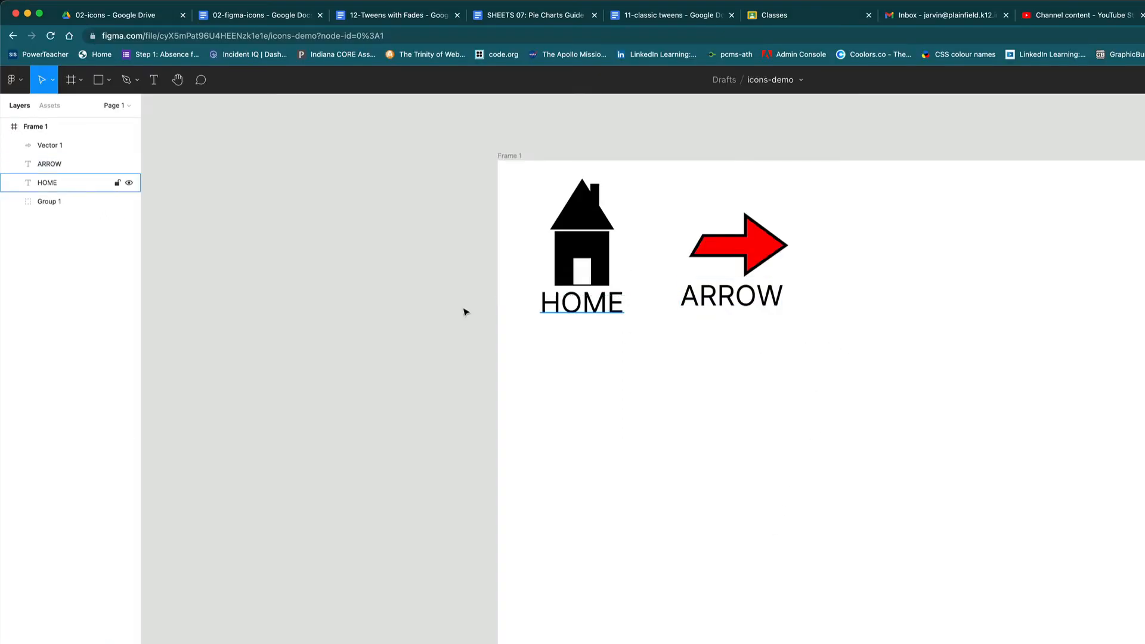
left_click(114, 85)
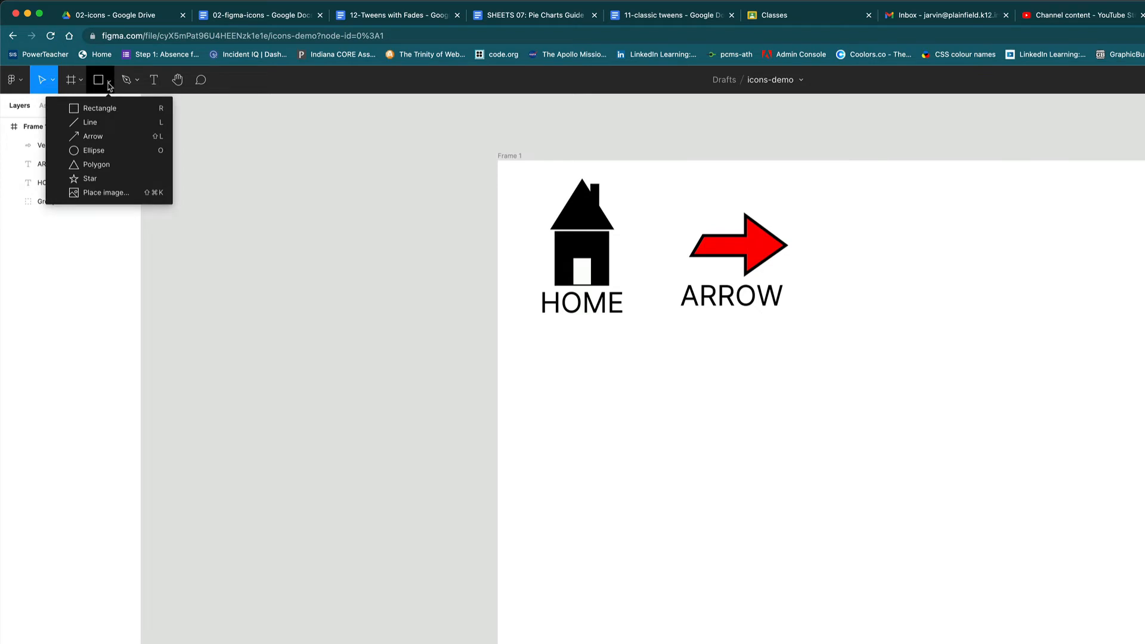
left_click(98, 156)
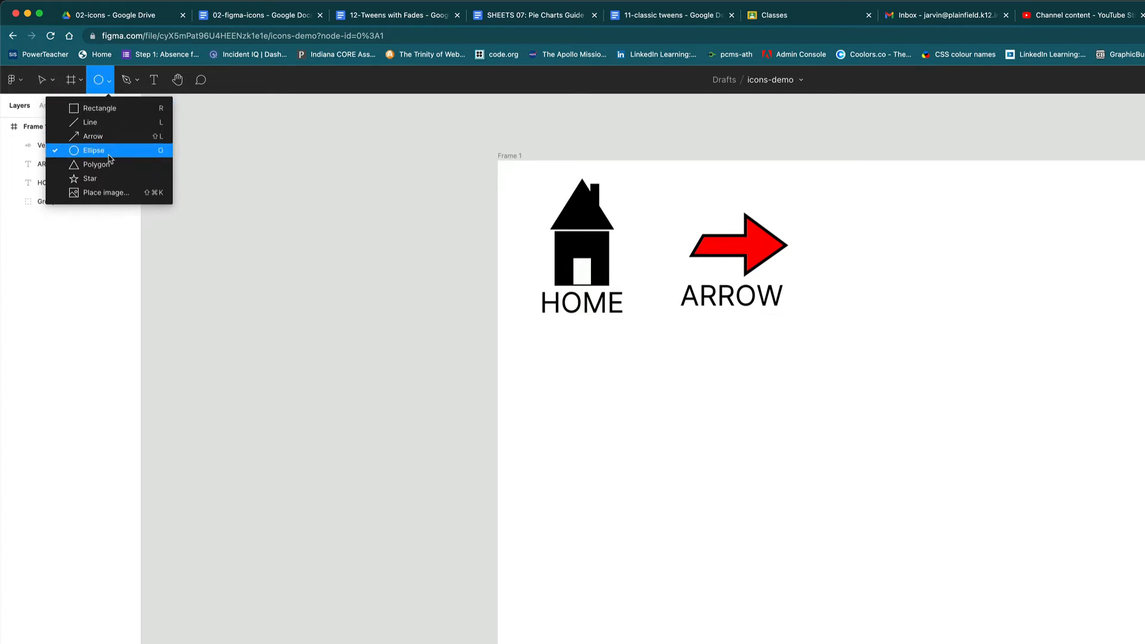
left_click(111, 156)
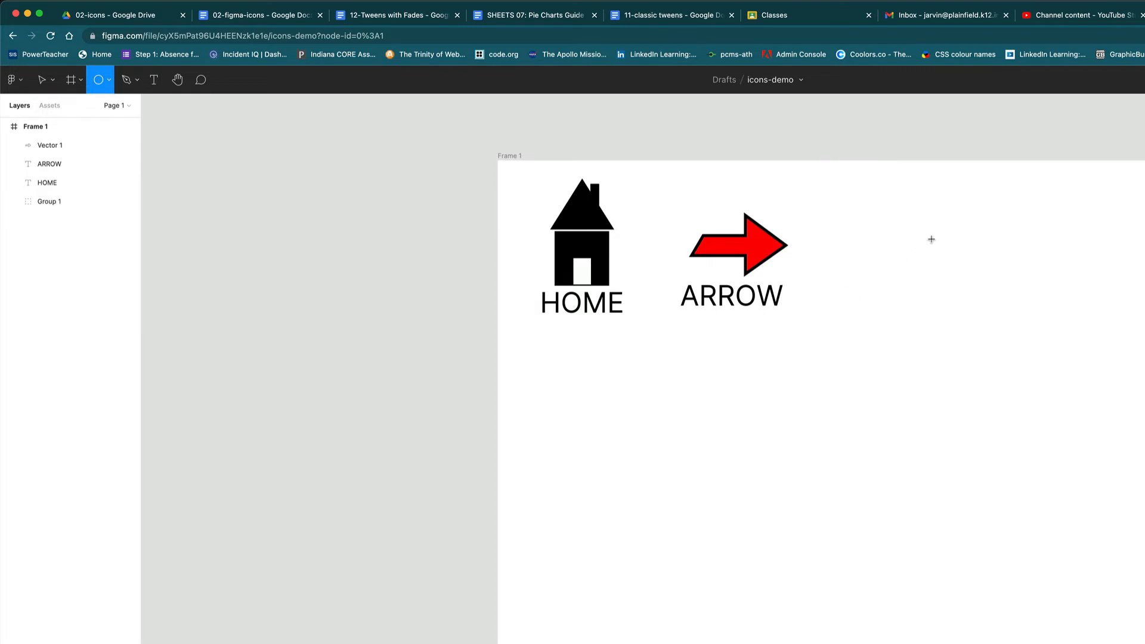
left_click_drag(889, 228, 955, 287)
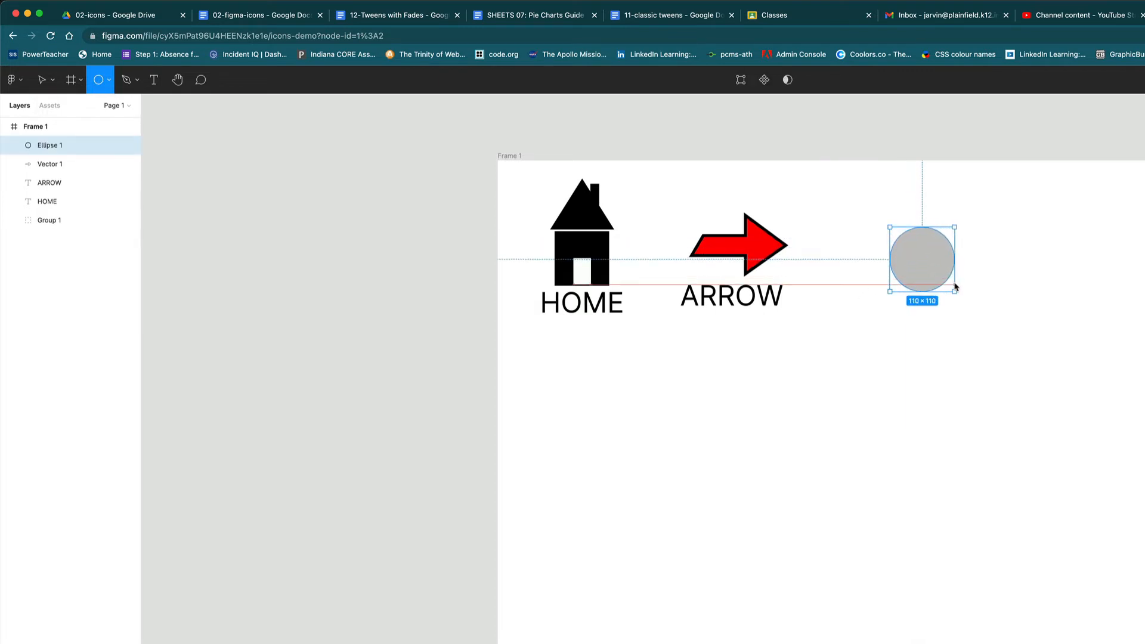
mouse_move(955, 287)
left_mouse_down()
mouse_move(940, 270)
mouse_move(964, 287)
mouse_move(974, 241)
mouse_move(954, 339)
mouse_move(979, 295)
mouse_move(945, 275)
mouse_move(953, 301)
left_mouse_up()
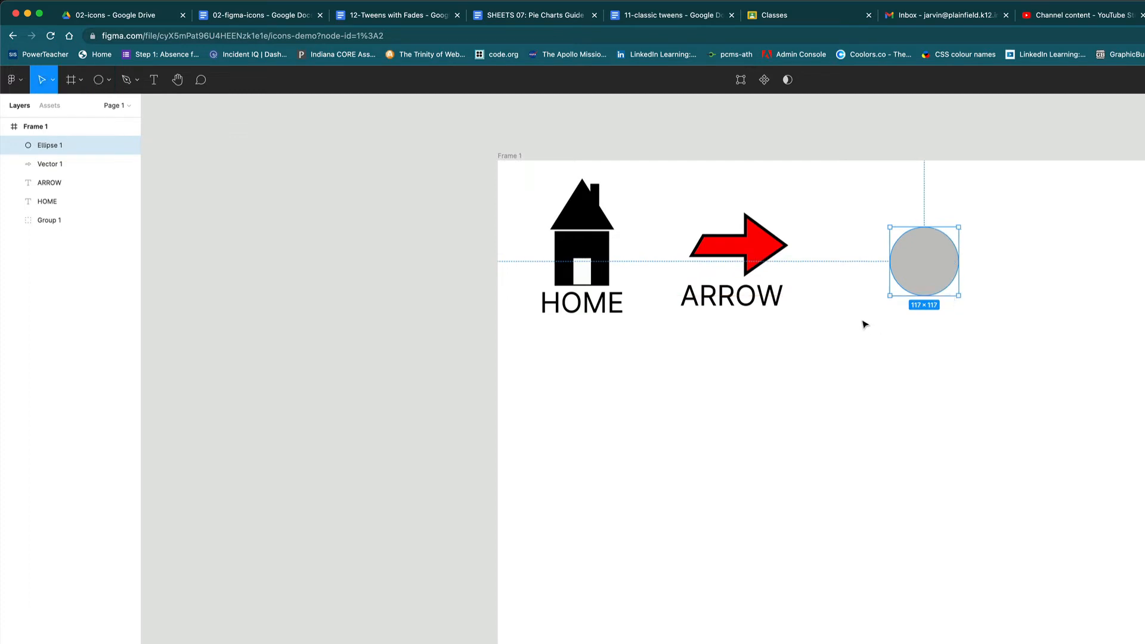
Draw a circle about 201 × 201 below the head and reduce it to its upper half with the arc handle
key("o")
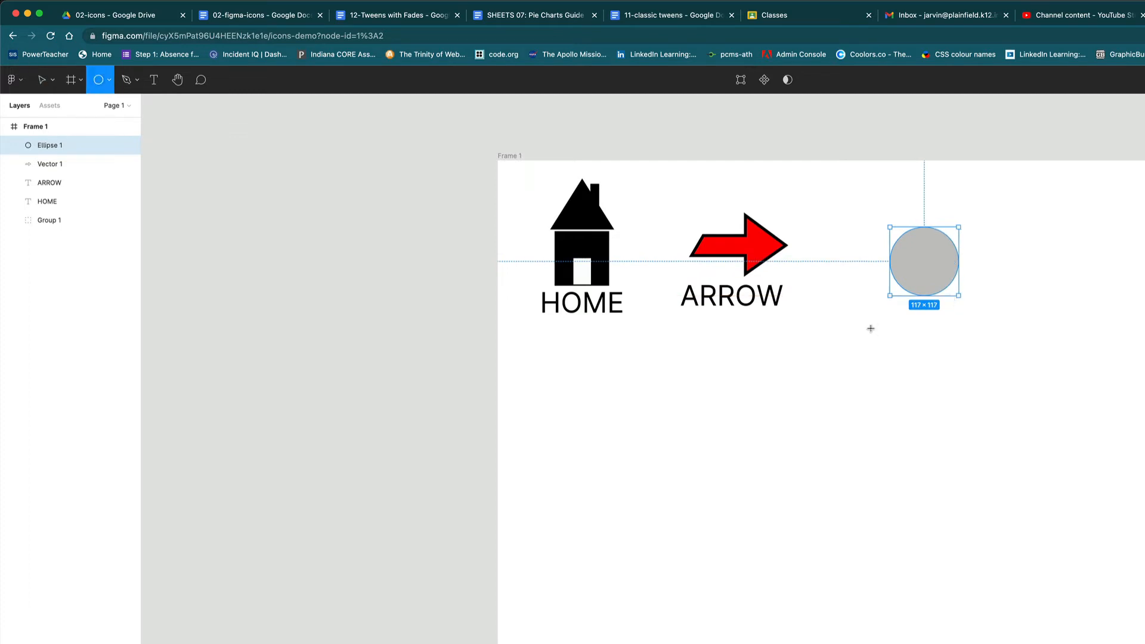
left_click_drag(862, 320, 982, 404)
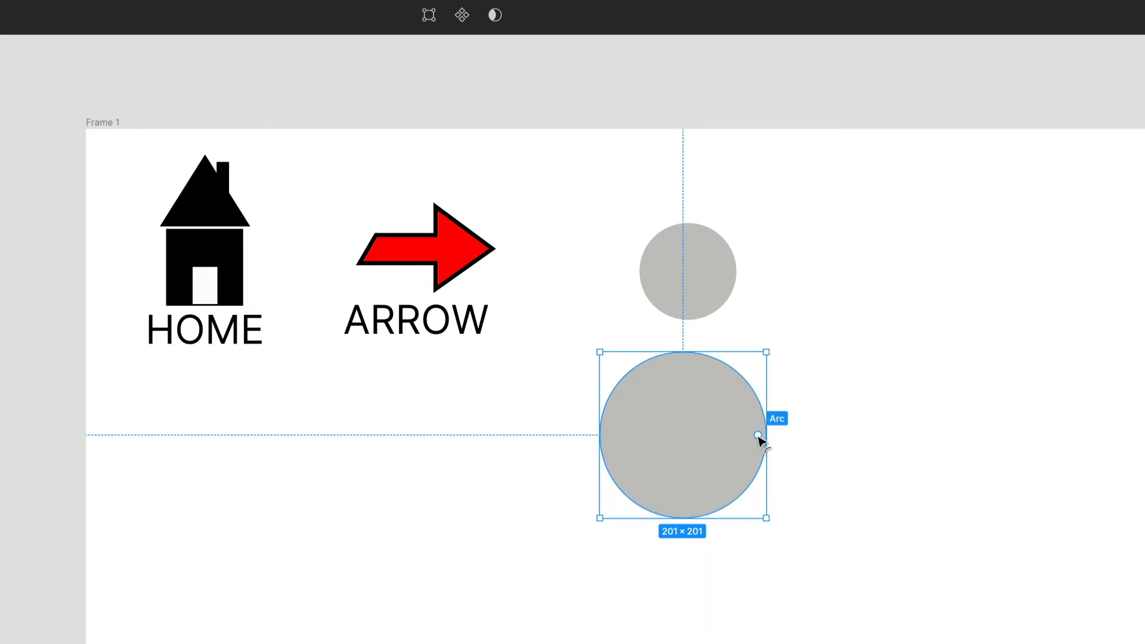
left_click_drag(758, 436, 608, 437)
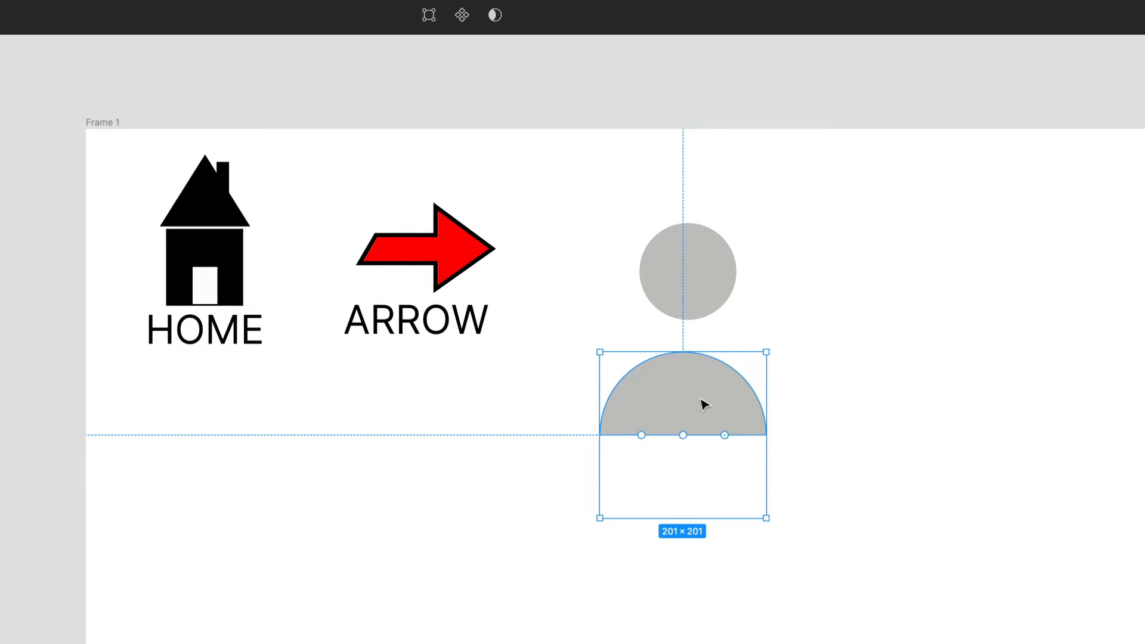
Move the head circle down to overlap the top of the half circle, centred on it
scroll(699, 405, "left", 1)
left_click_drag(713, 288, 711, 340)
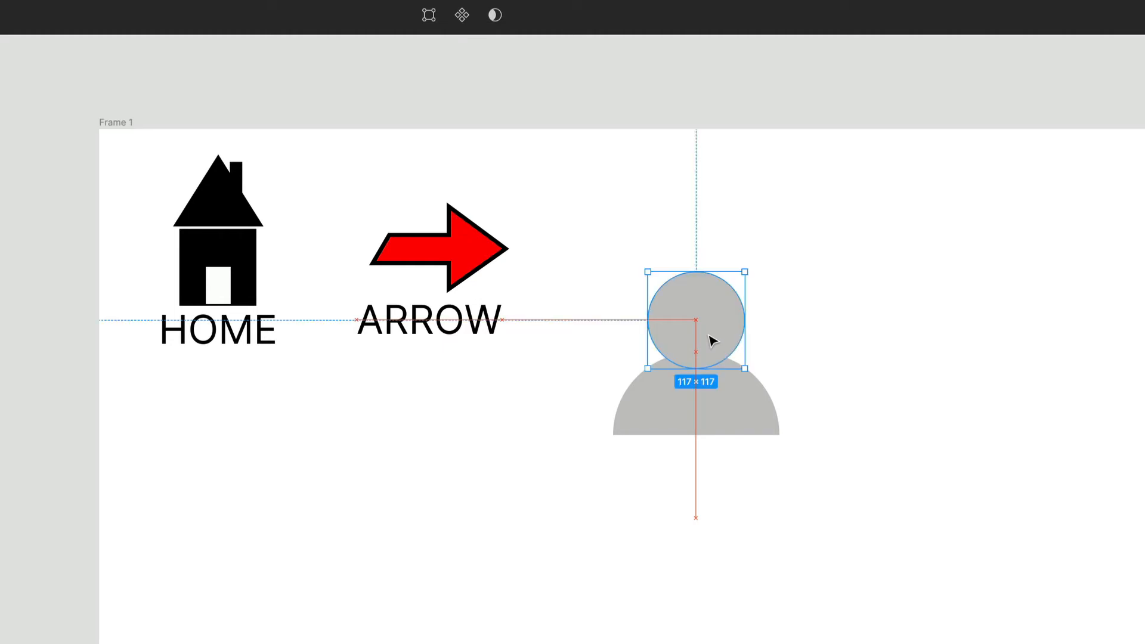
left_click(852, 383)
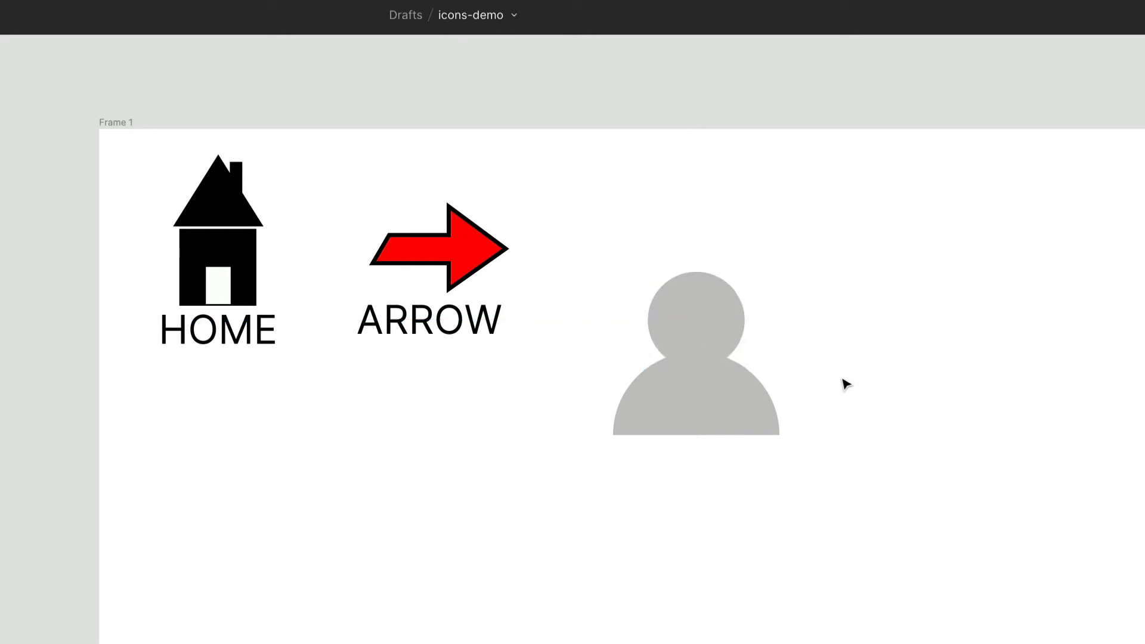
left_click_drag(599, 242, 800, 558)
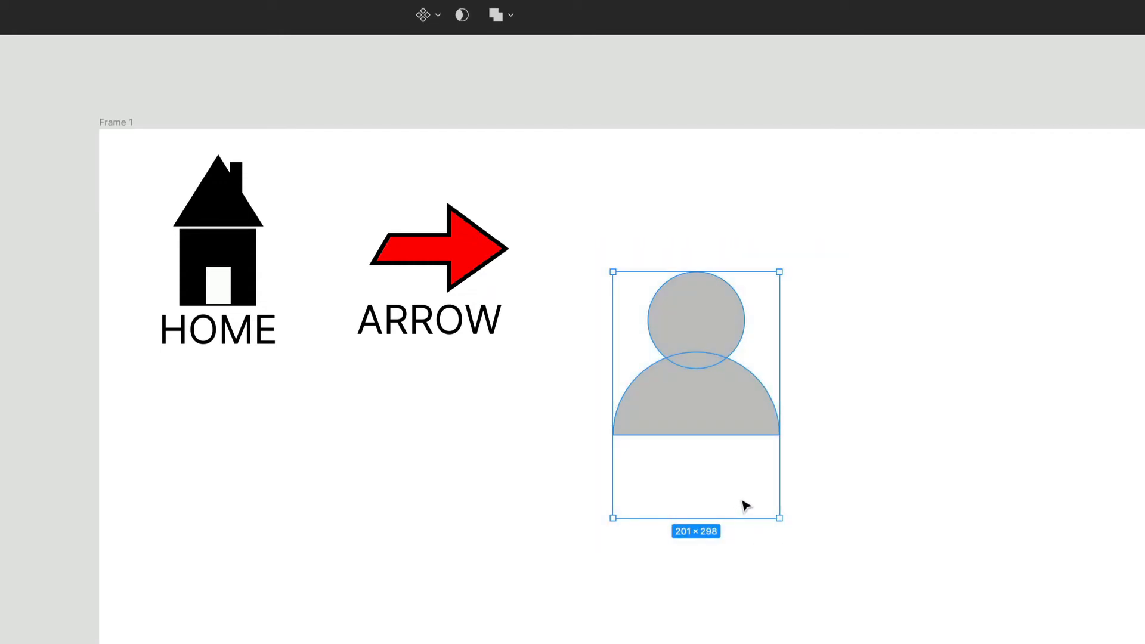
right_click(718, 408)
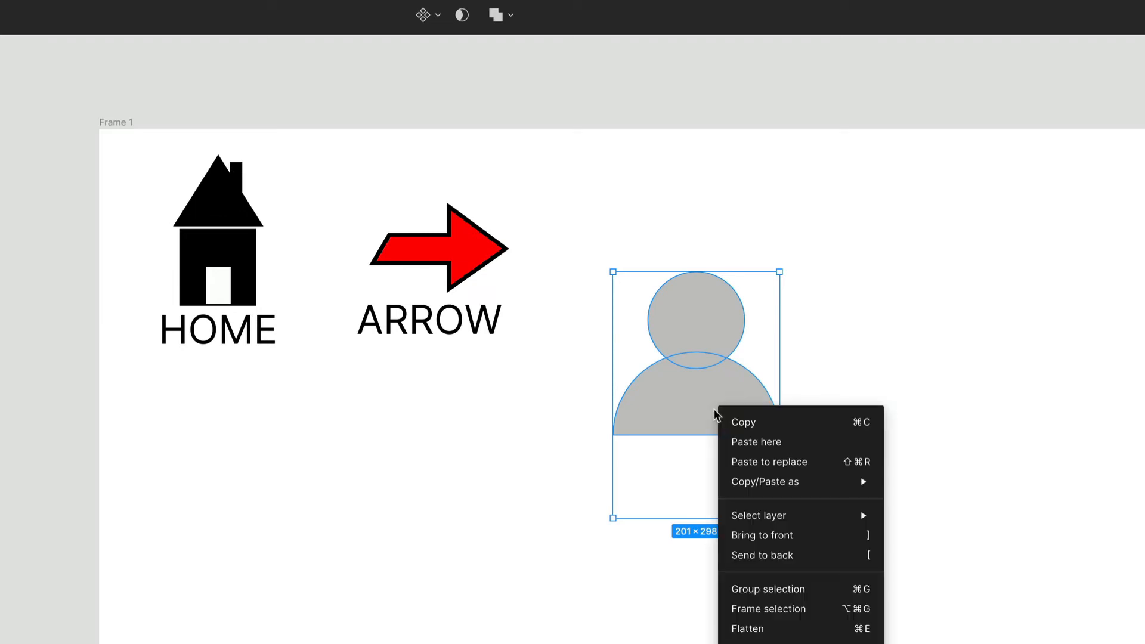
left_click(961, 482)
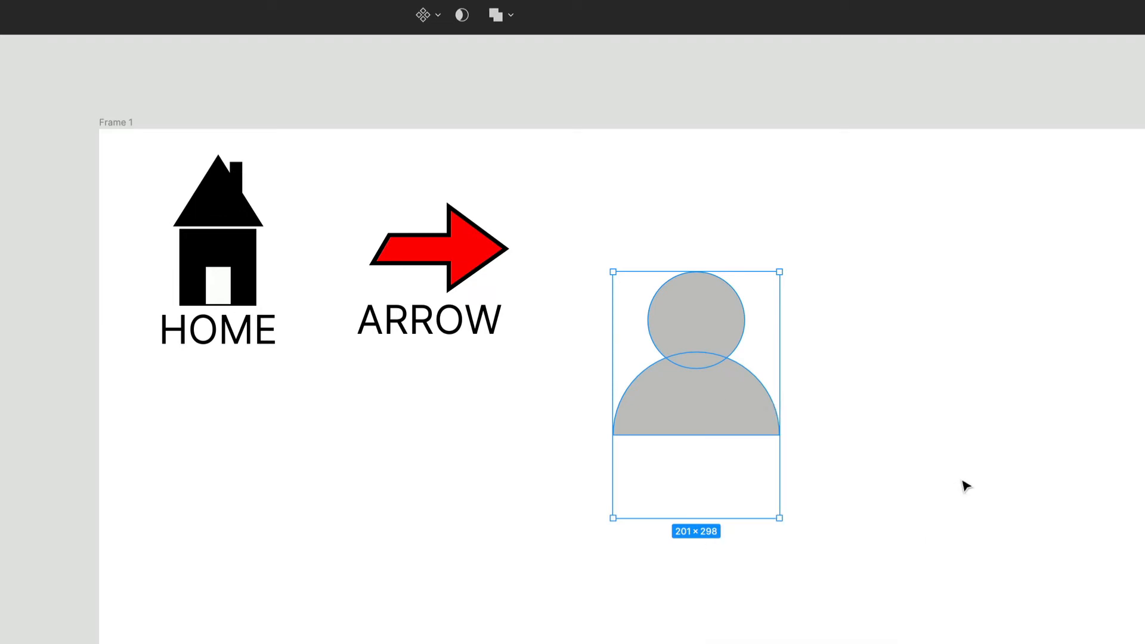
left_click(904, 523)
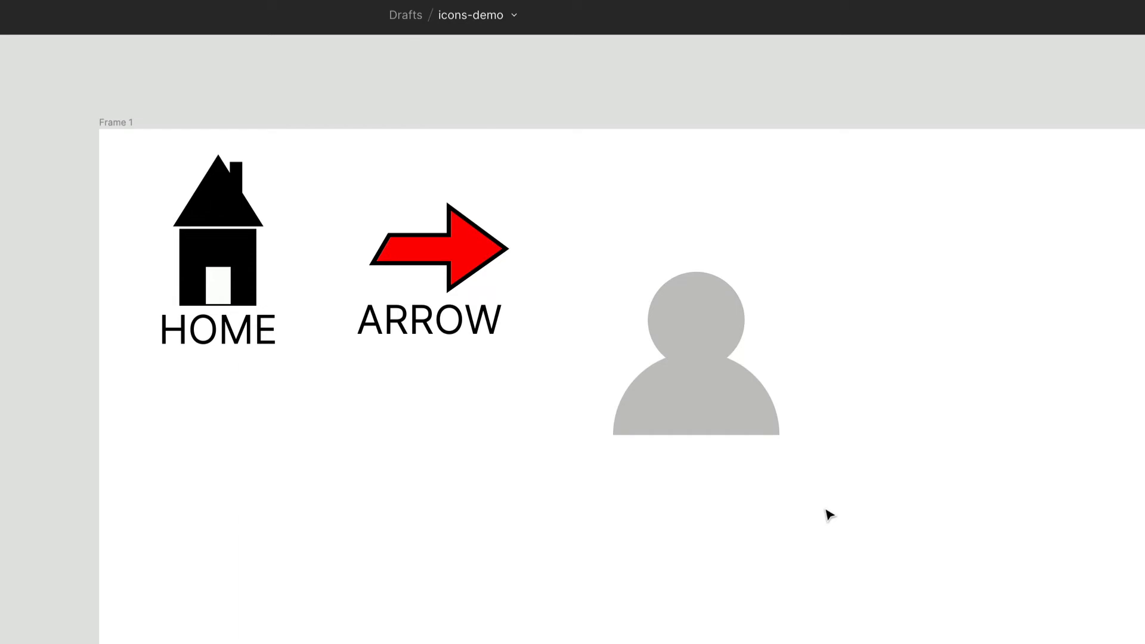
Merge the head circle and the half circle into one shape with Union selection
left_click_drag(609, 235, 826, 494)
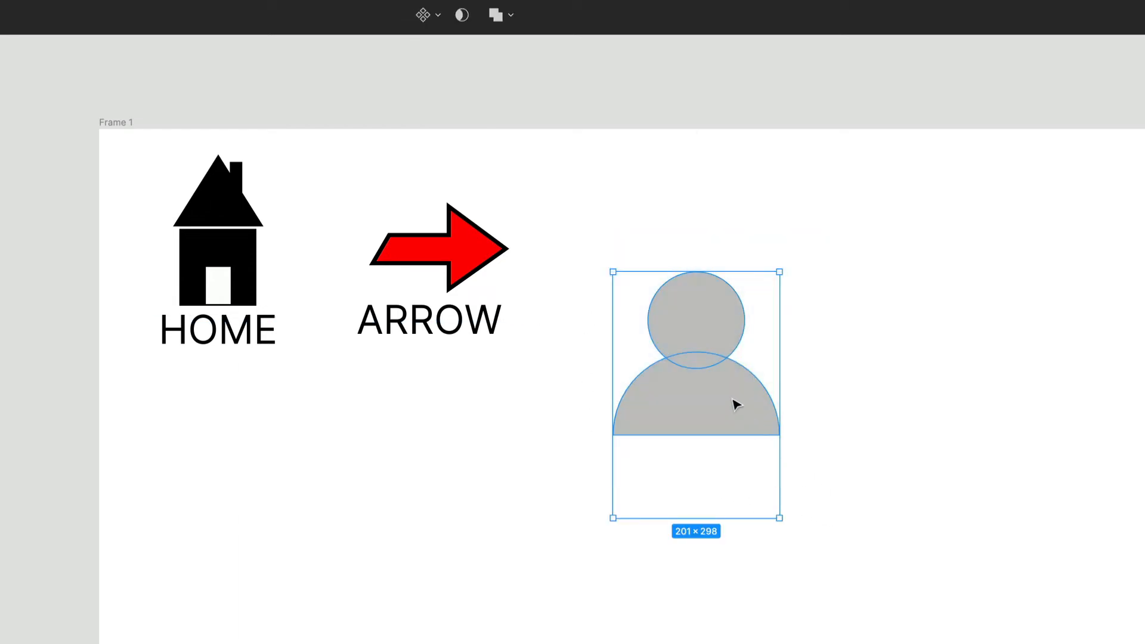
left_click(512, 20)
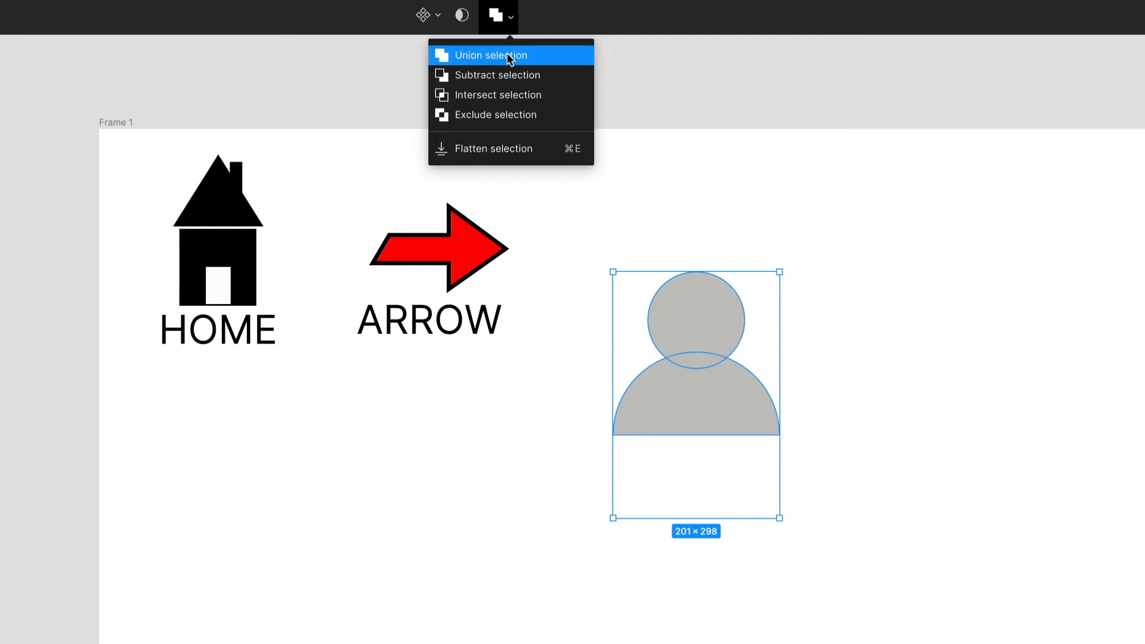
left_click(507, 55)
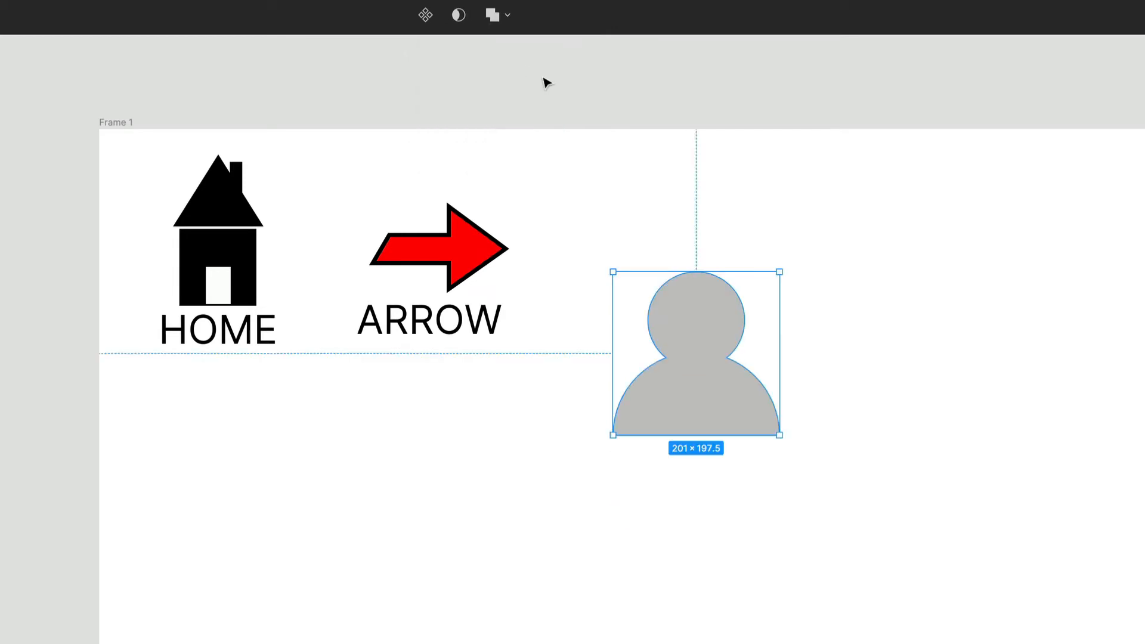
Give the merged profile figure a golden-yellow fill and a black stroke, and position it beside the arrow near the frame's upper edge
left_click_drag(703, 430, 735, 373)
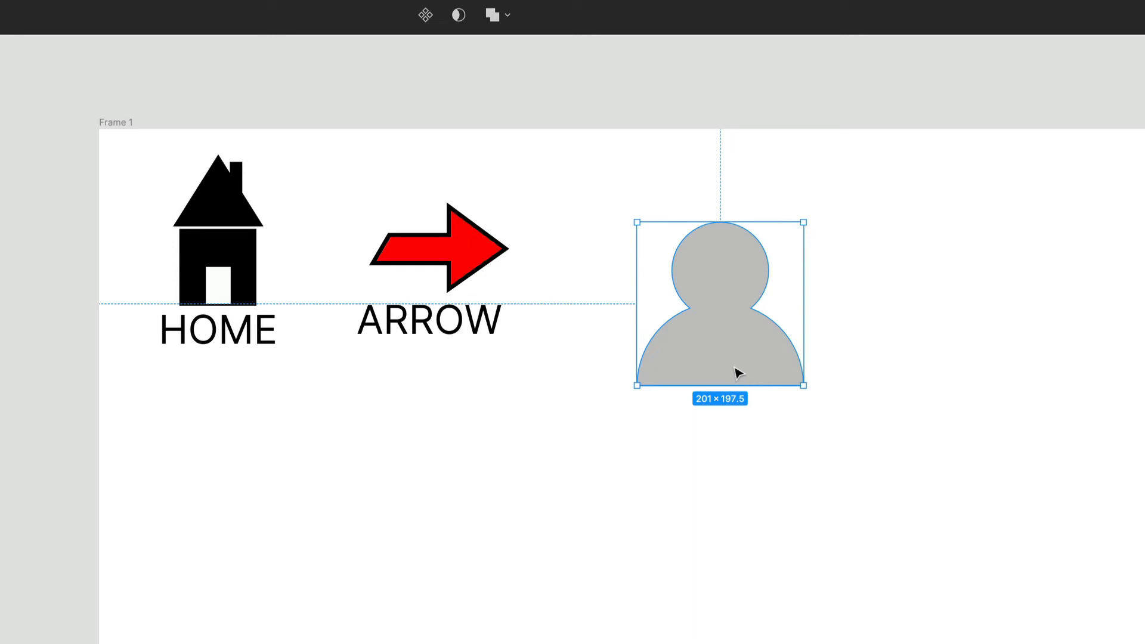
left_click_drag(726, 366, 705, 374)
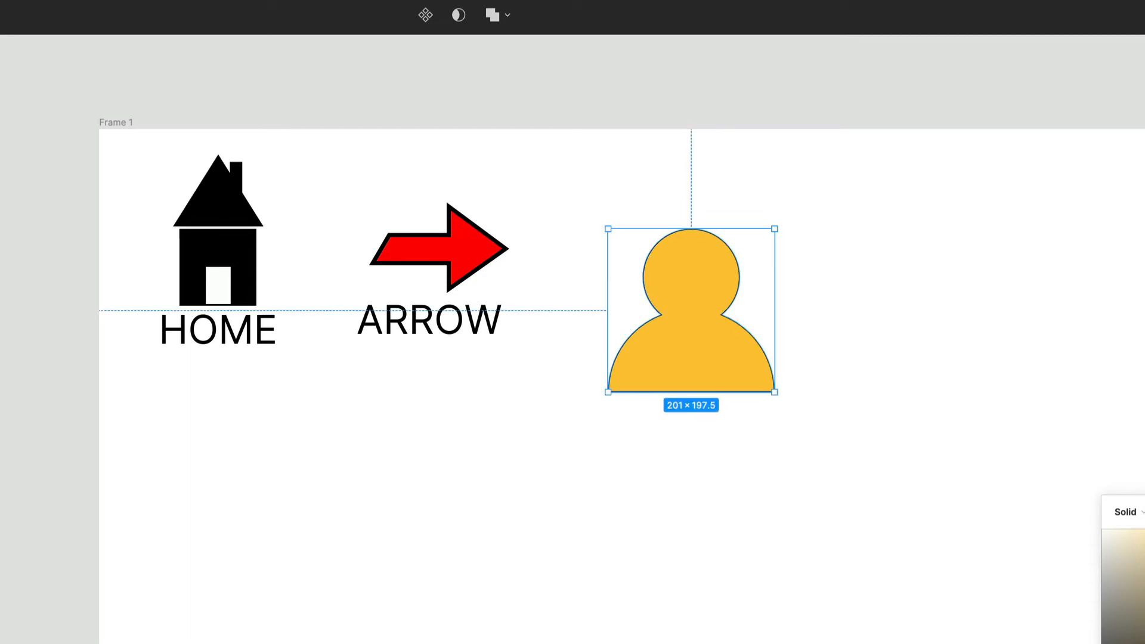
key("Return")
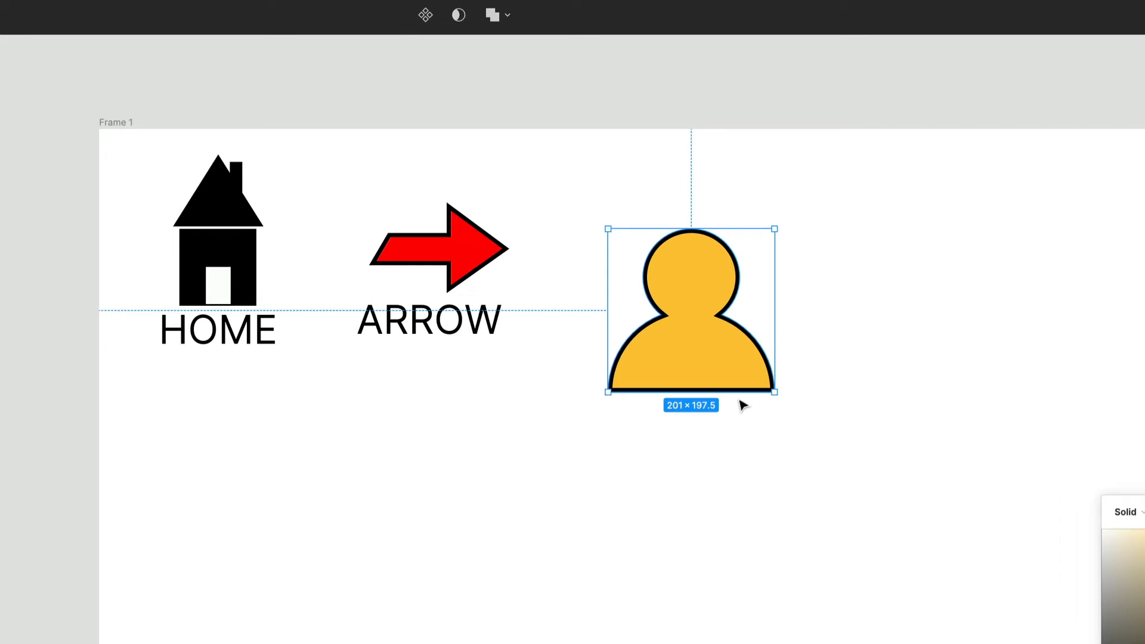
left_click_drag(715, 378, 700, 327)
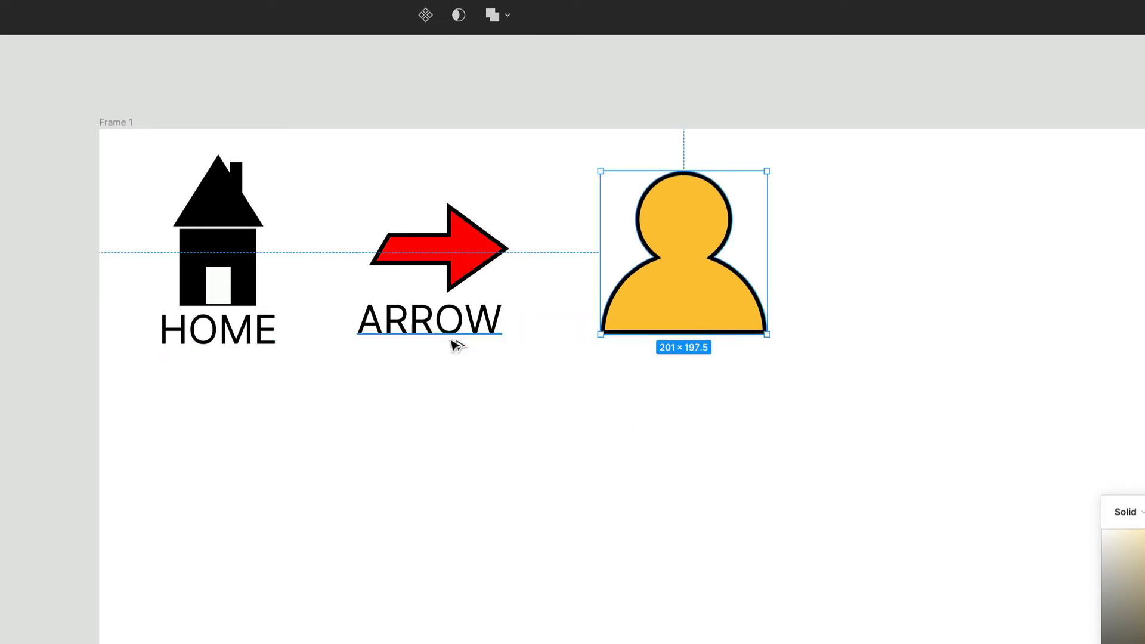
Place a copy of the ARROW label beneath the profile figure and change its text to PROFILE
left_click_drag(442, 335, 692, 378)
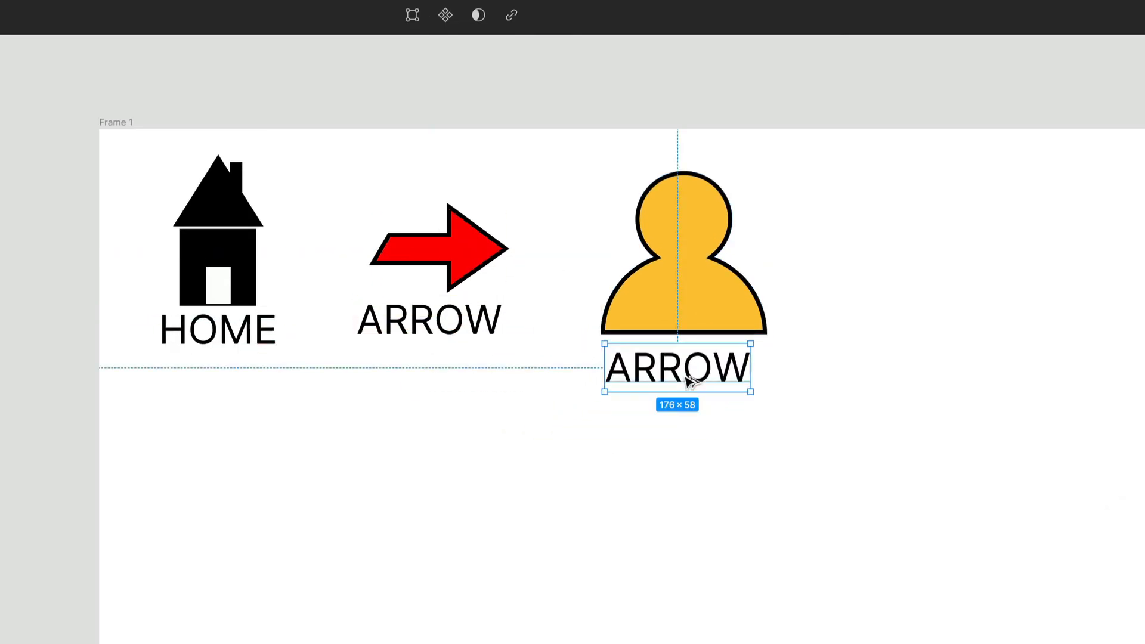
double_click(682, 368)
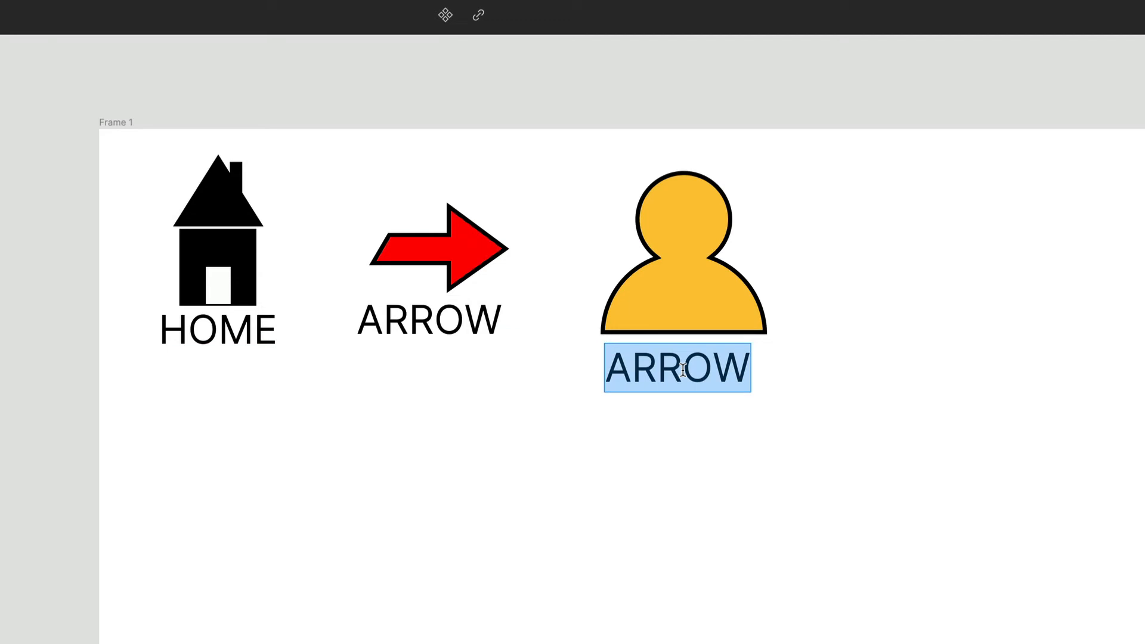
type("PROFILE")
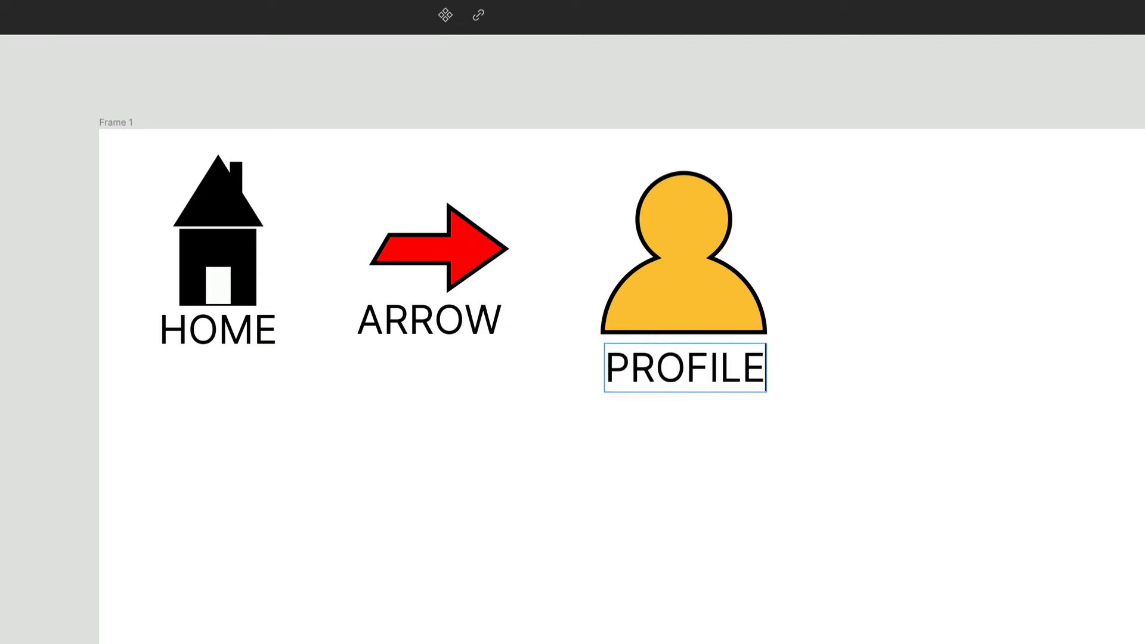
key("Escape")
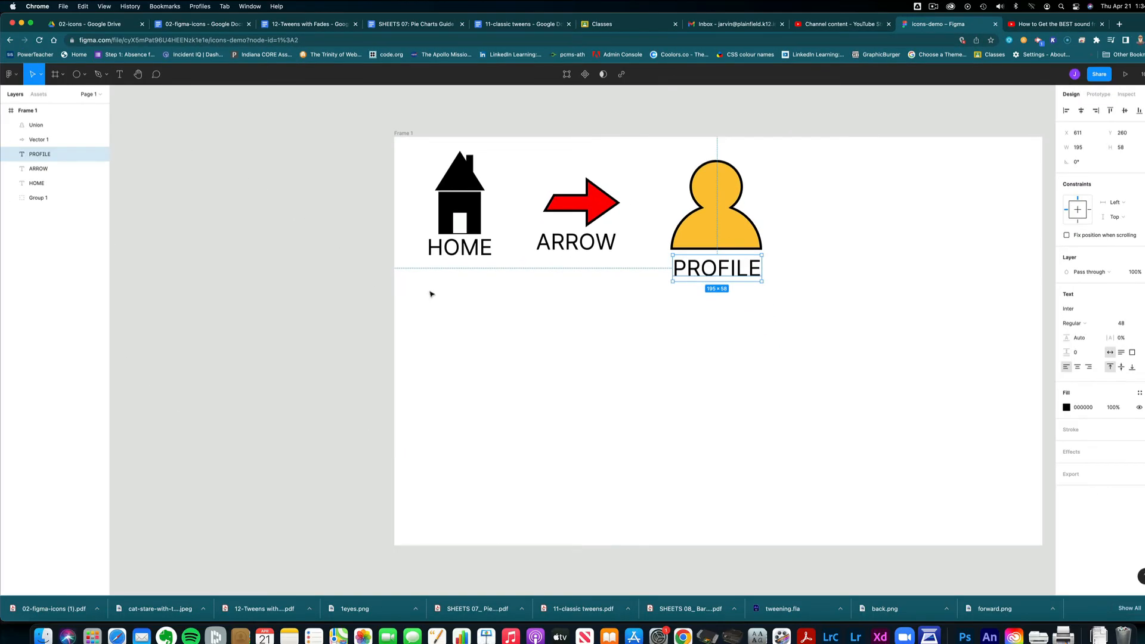
Draw a rectangle about 239 × 171 to the right of the profile figure and round its corners to a radius of about 30
key("r")
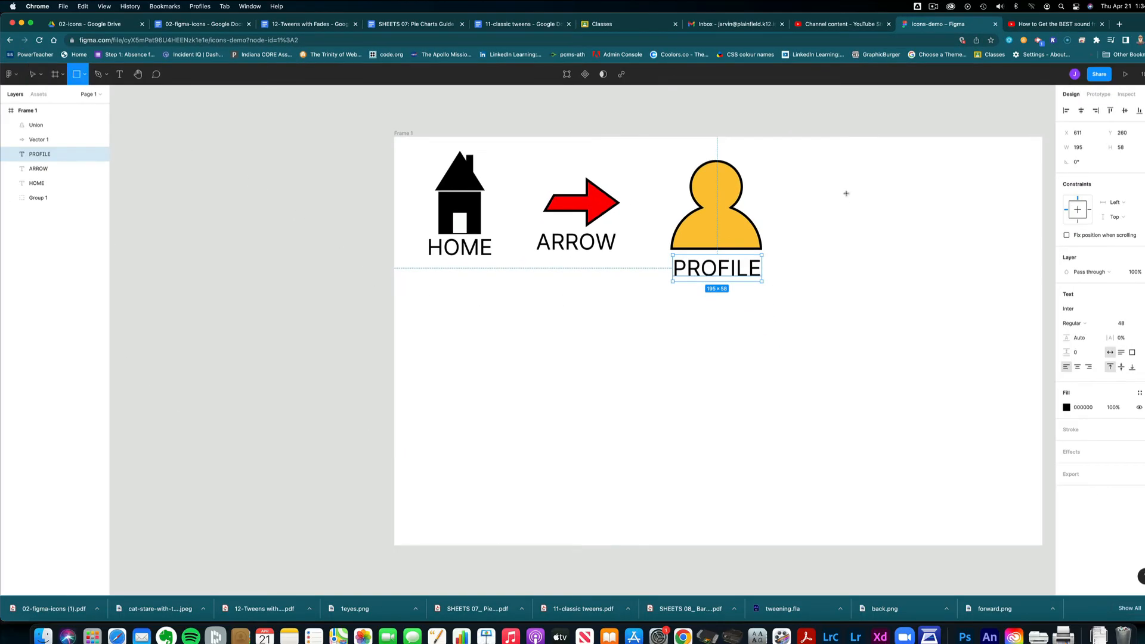
left_click_drag(831, 177, 940, 257)
left_click_drag(840, 184, 847, 195)
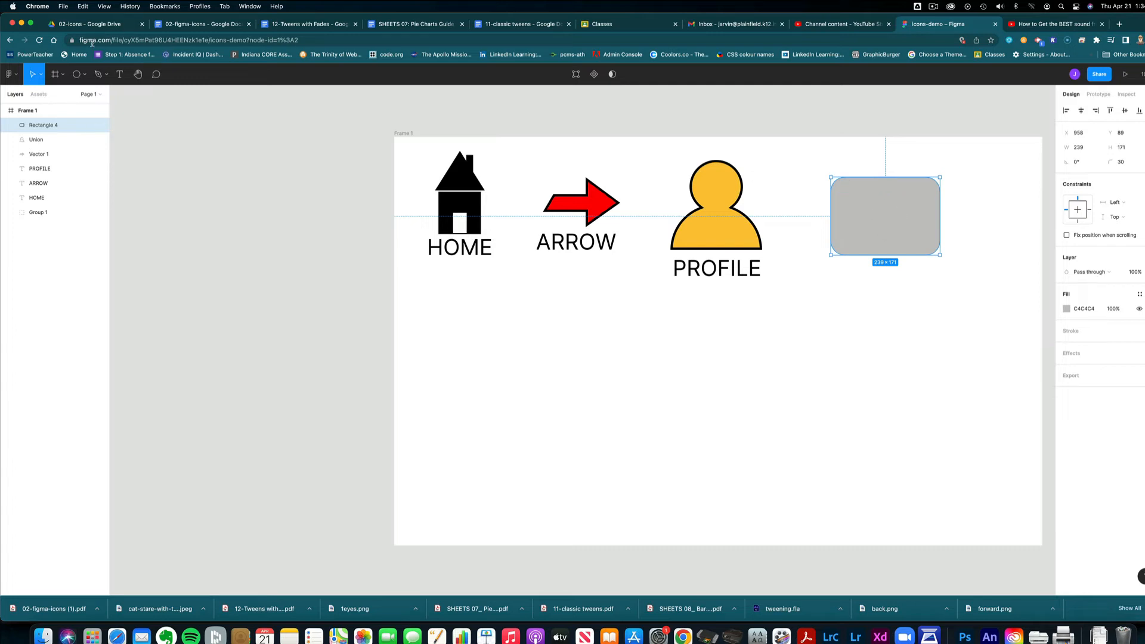
Draw a vertical line about 40 long above the rounded rectangle with stroke weight 5, and place a copy beside it
left_click(84, 74)
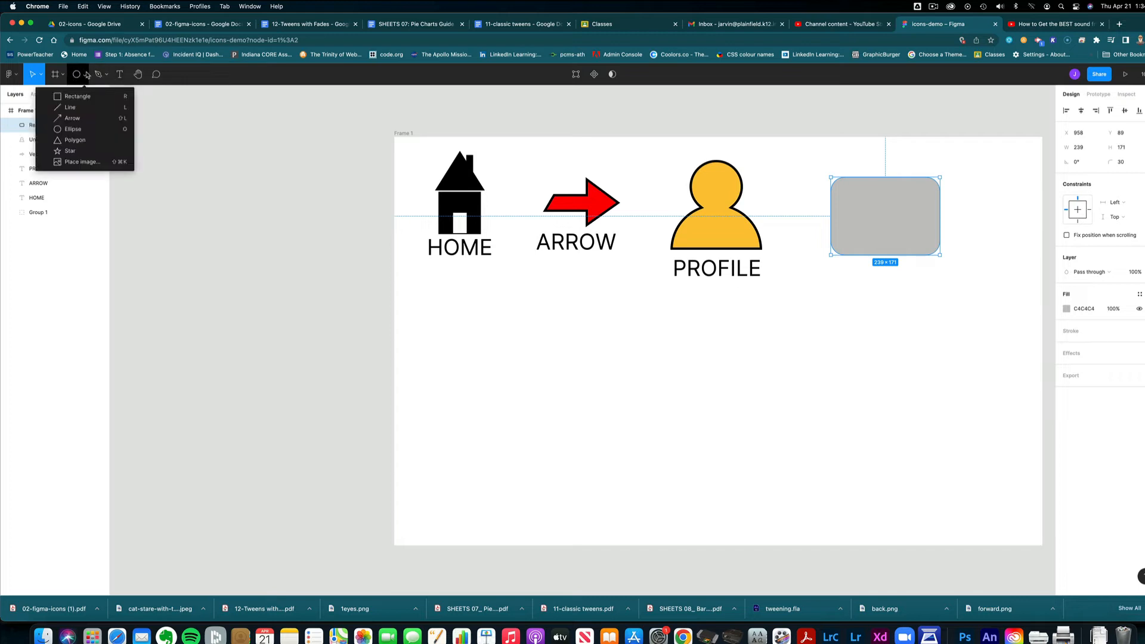
left_click(80, 110)
left_click_drag(862, 151, 862, 170)
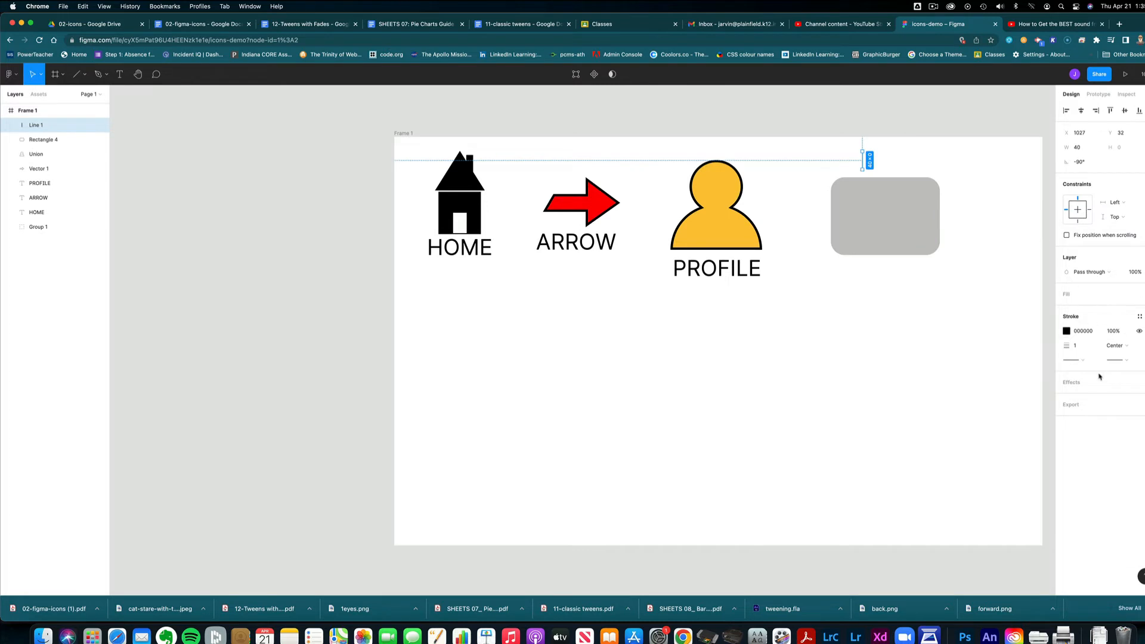
left_click(1076, 347)
type("5")
key("Return")
left_click_drag(866, 161, 898, 164)
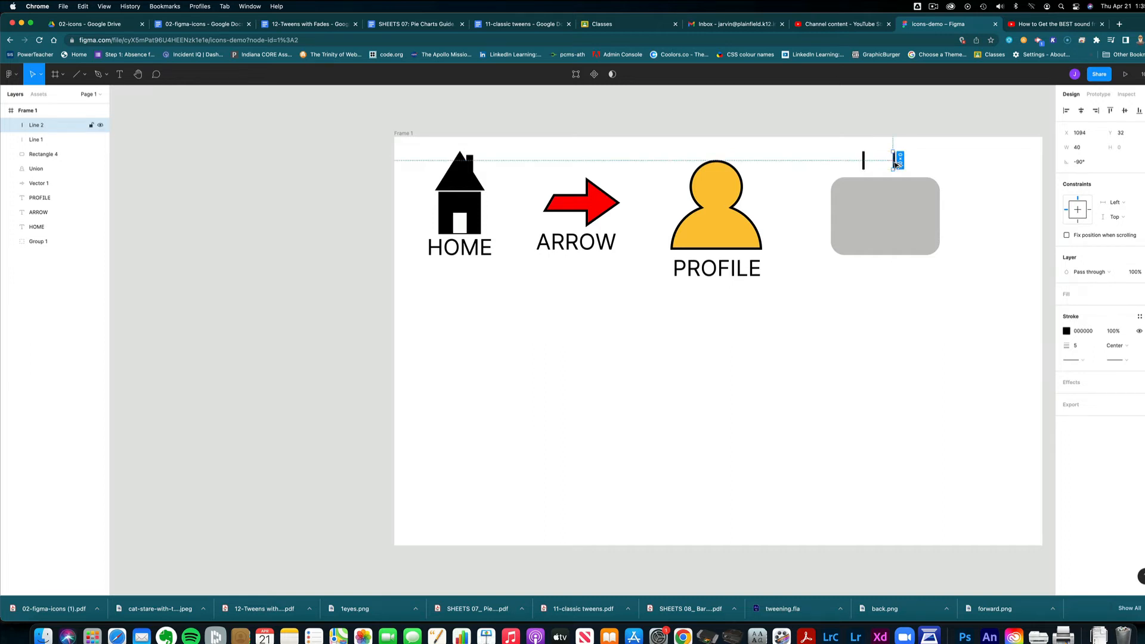
Fill the calendar's rounded rectangle with white (FFFFFF) and give it a black stroke of weight 5
left_click(910, 222)
left_click(1068, 310)
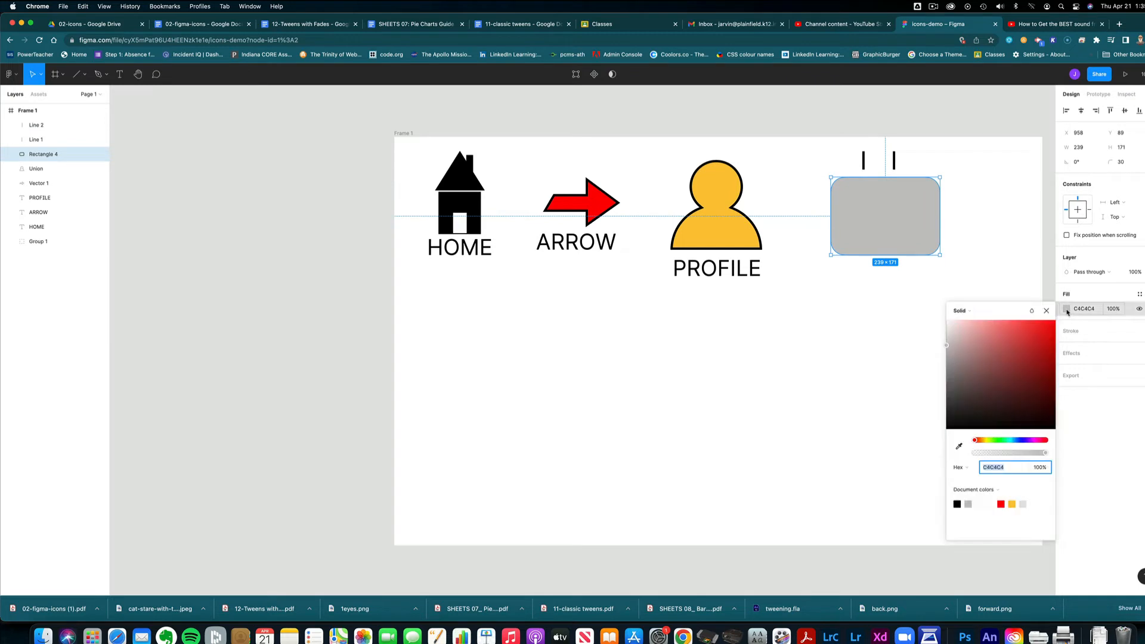
left_click_drag(960, 339, 947, 320)
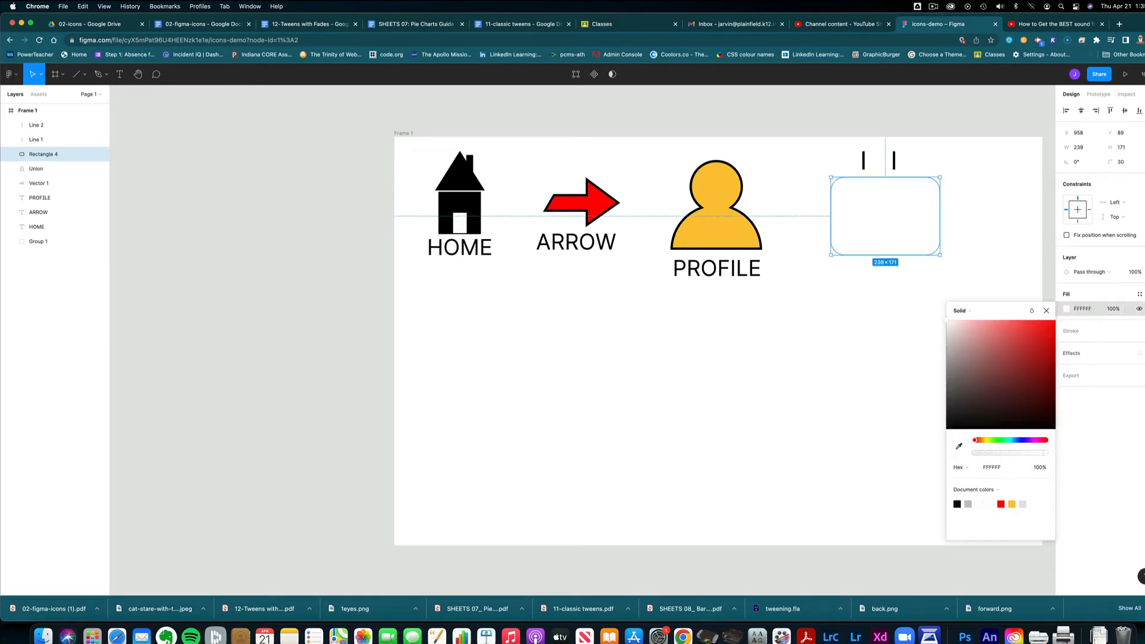
left_click(1140, 331)
left_click(1077, 361)
type("5")
key("Return")
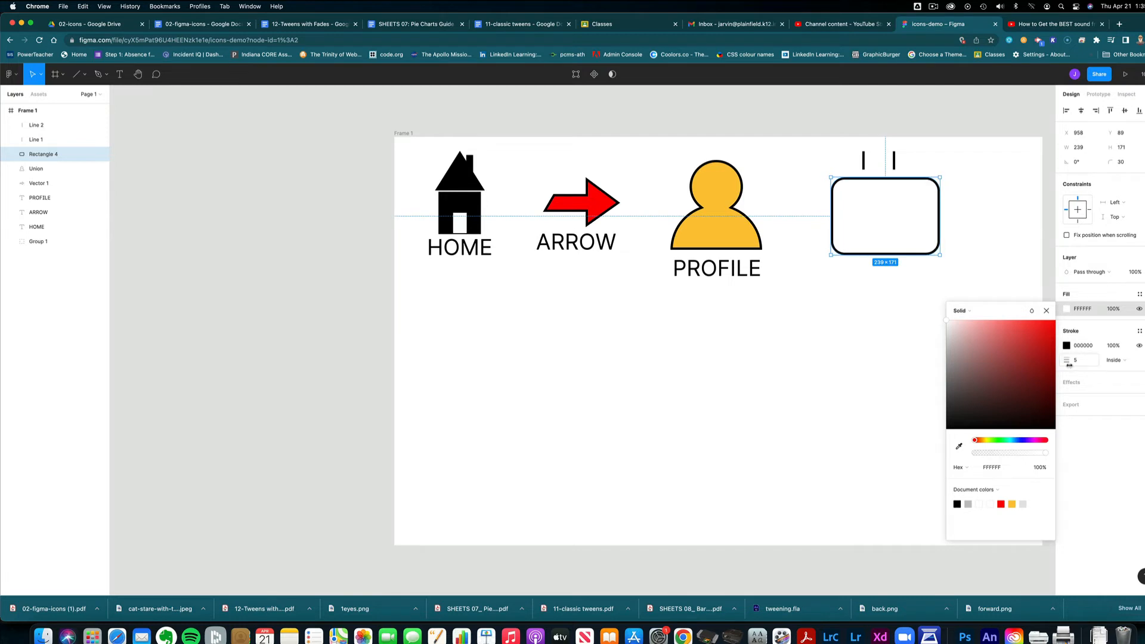
Move the two short vertical lines onto the upper edge of the rounded rectangle as calendar rings, spaced slightly wider apart
left_click(962, 196)
left_click_drag(868, 155, 907, 181)
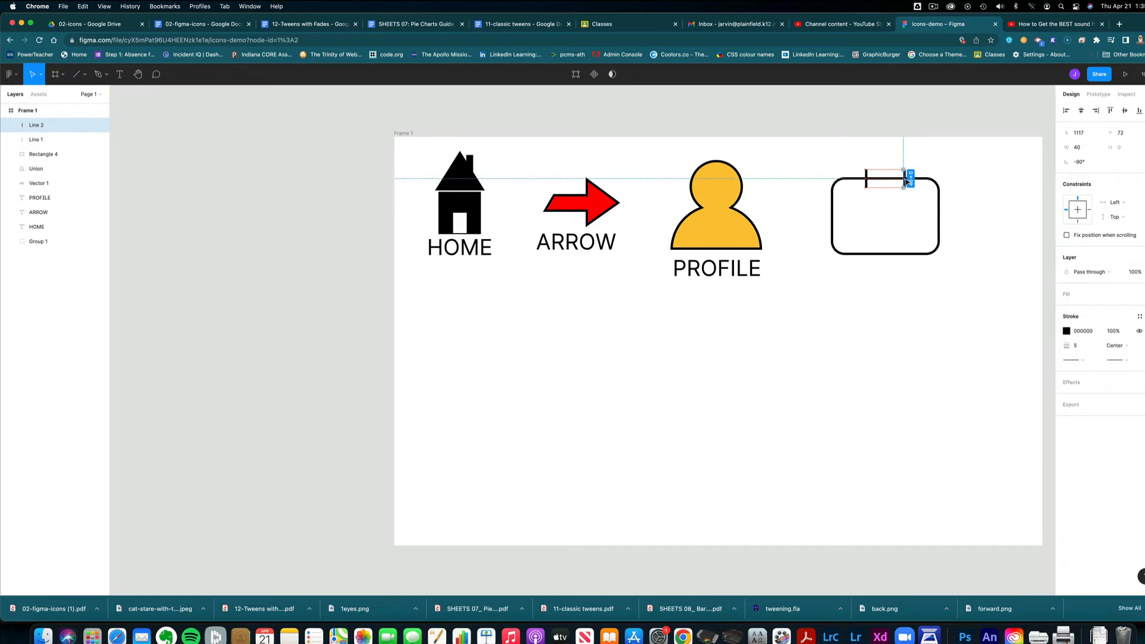
left_click_drag(906, 180, 906, 181)
Following the worksheet's calendar example, draw a horizontal line about 232 long across the rectangle below the rings, with stroke weight 5
key("super+Tab")
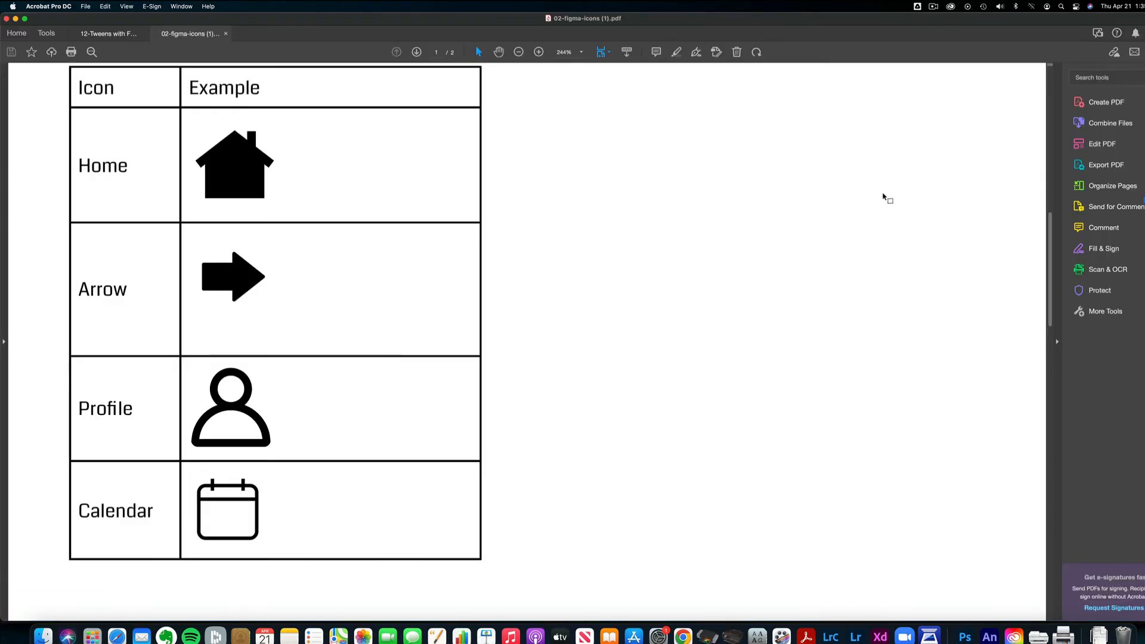
key("super+Tab")
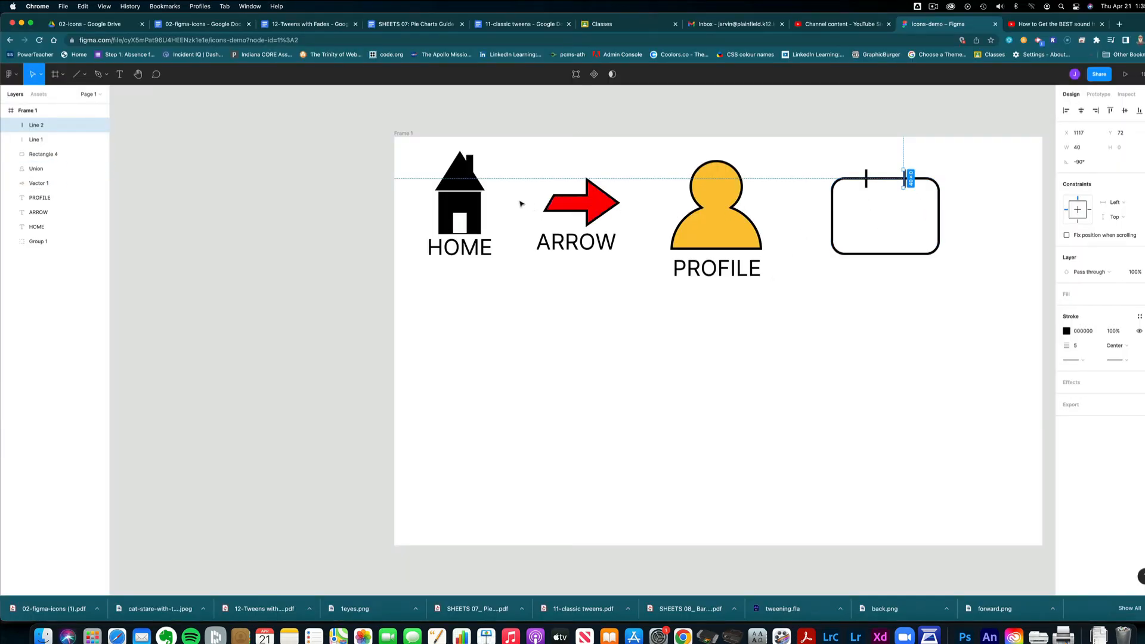
left_click(83, 75)
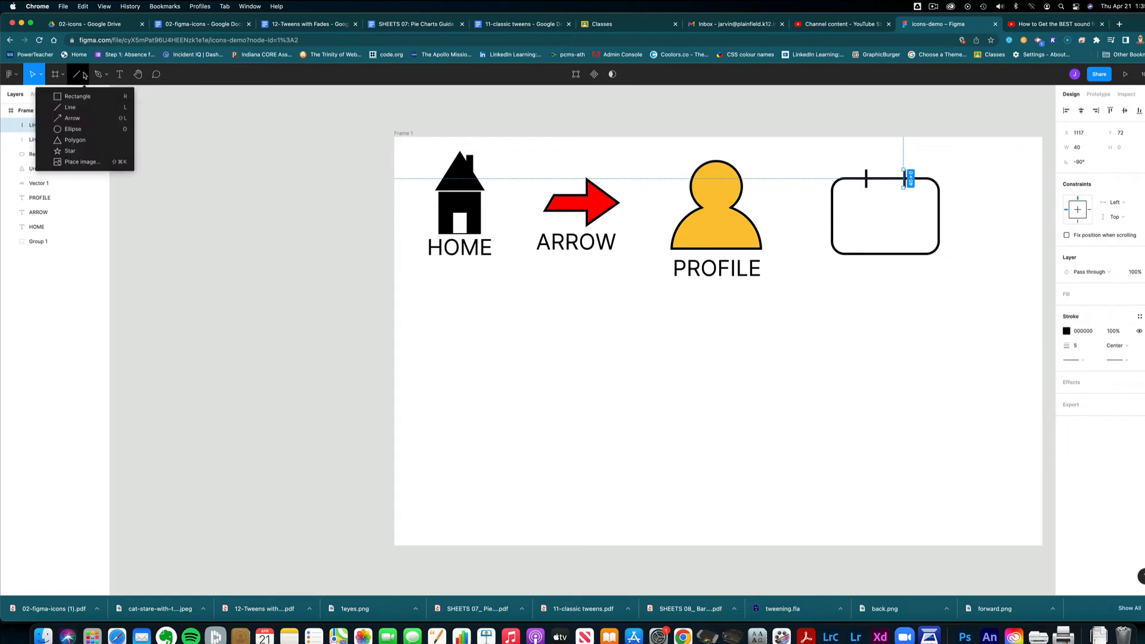
left_click(121, 108)
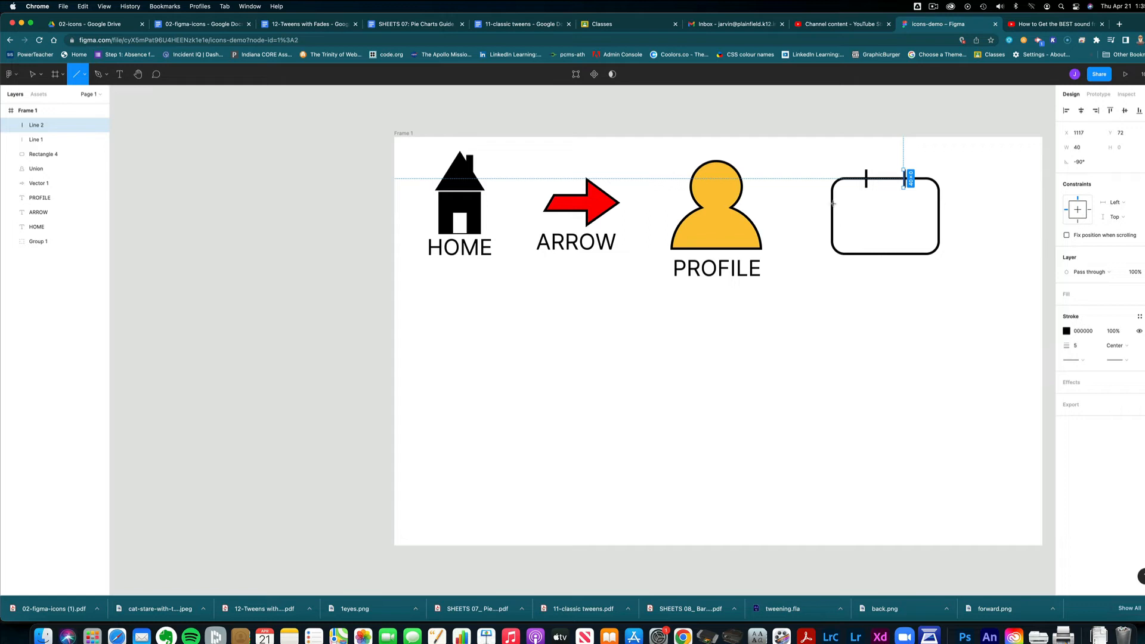
left_click_drag(832, 204, 937, 205)
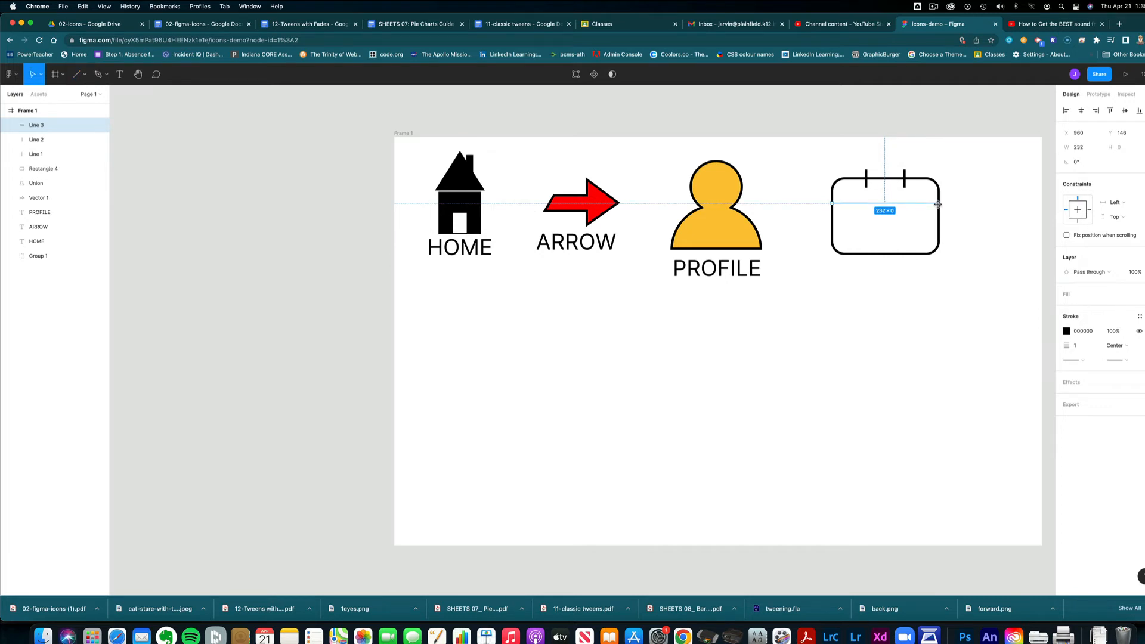
left_click(1076, 346)
type("5")
key("Return")
Group the rounded rectangle and the three lines into one calendar icon
left_click(904, 357)
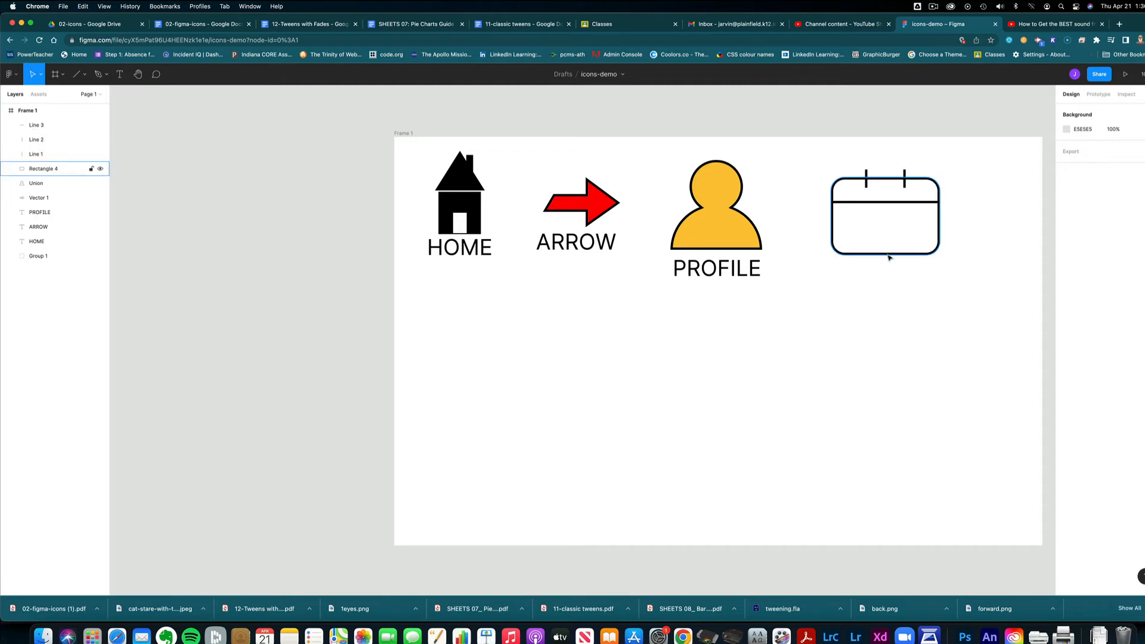
left_click_drag(824, 158, 965, 283)
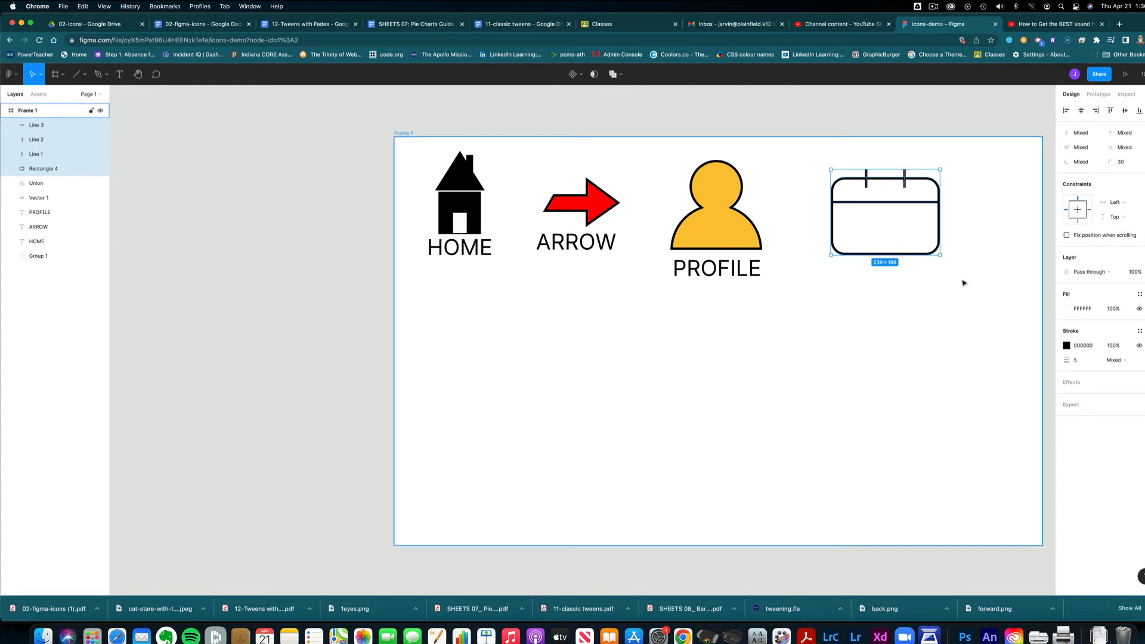
key("super+g")
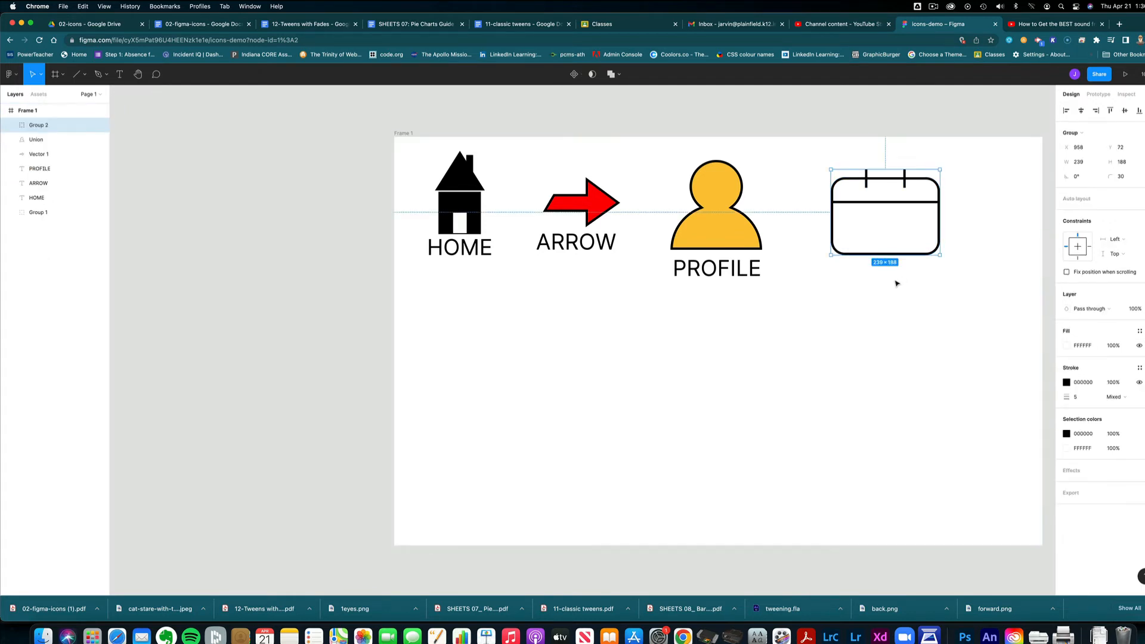
Place a copy of the PROFILE label beneath the calendar icon, change its text to CALENDAR and center it under the icon
left_click_drag(742, 283, 887, 275)
double_click(887, 275)
type("CALENDAR")
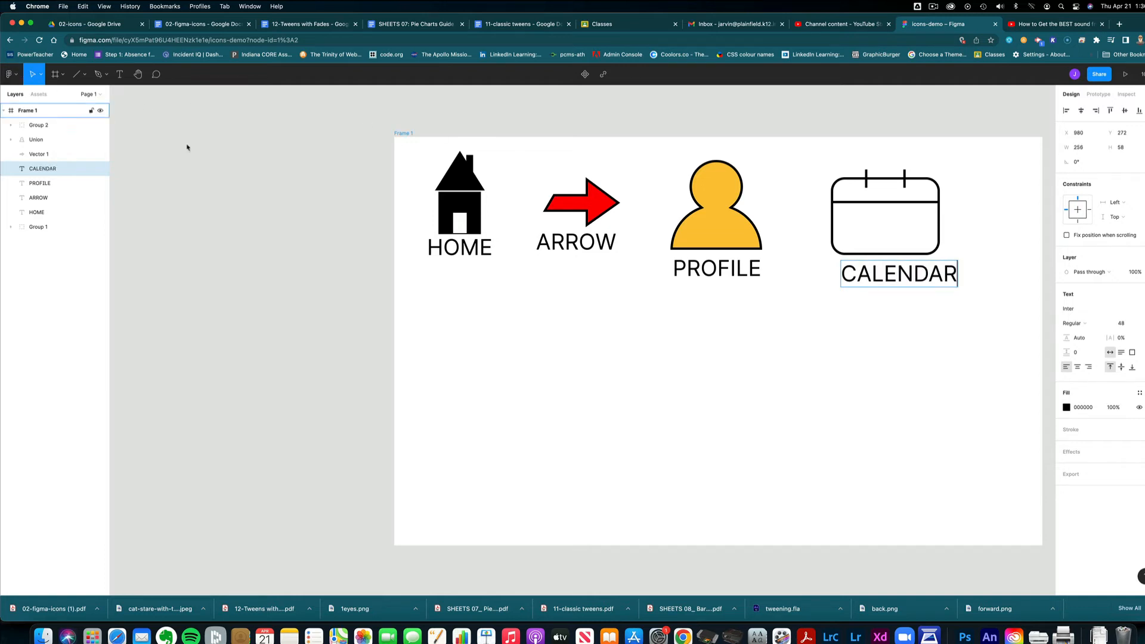
key("Escape")
left_click_drag(871, 285, 857, 286)
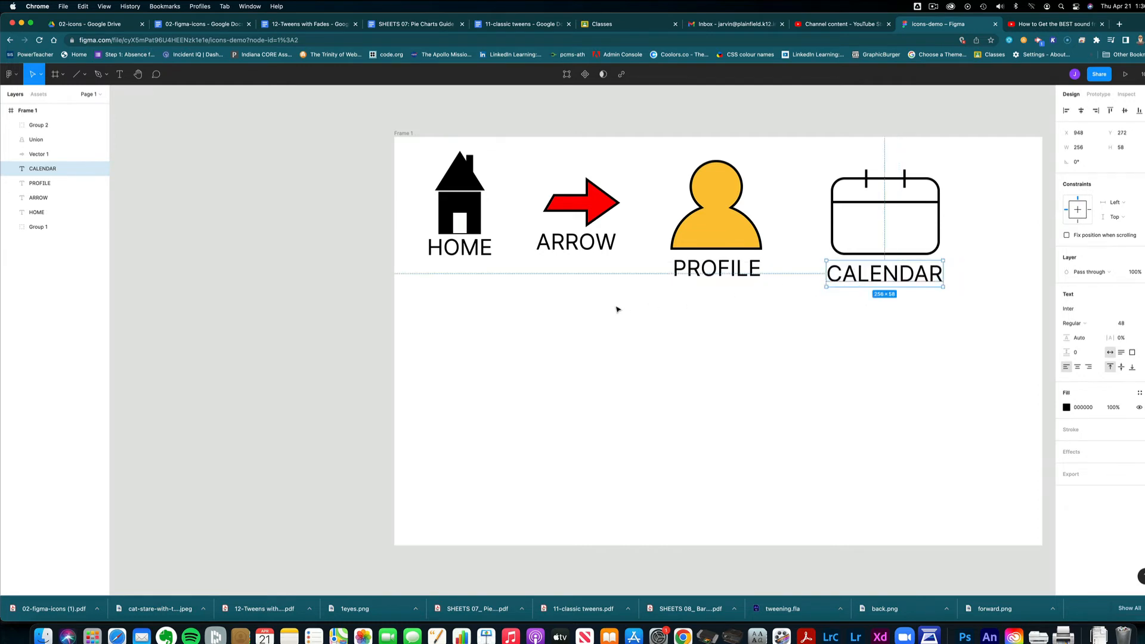
Following the worksheet's Mail example, draw a rectangle about 223 × 153 below the HOME icon and round its corners to a radius of about 30
key("super+Tab")
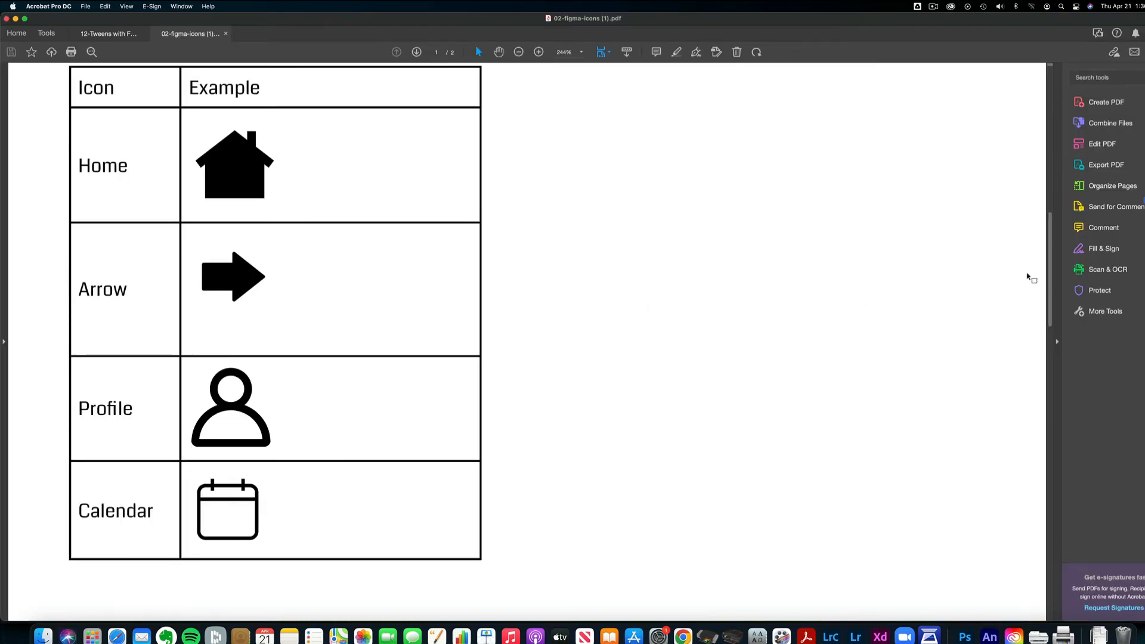
scroll(1047, 316, "down", 3)
left_click_drag(1047, 316, 1043, 412)
key("super+Tab")
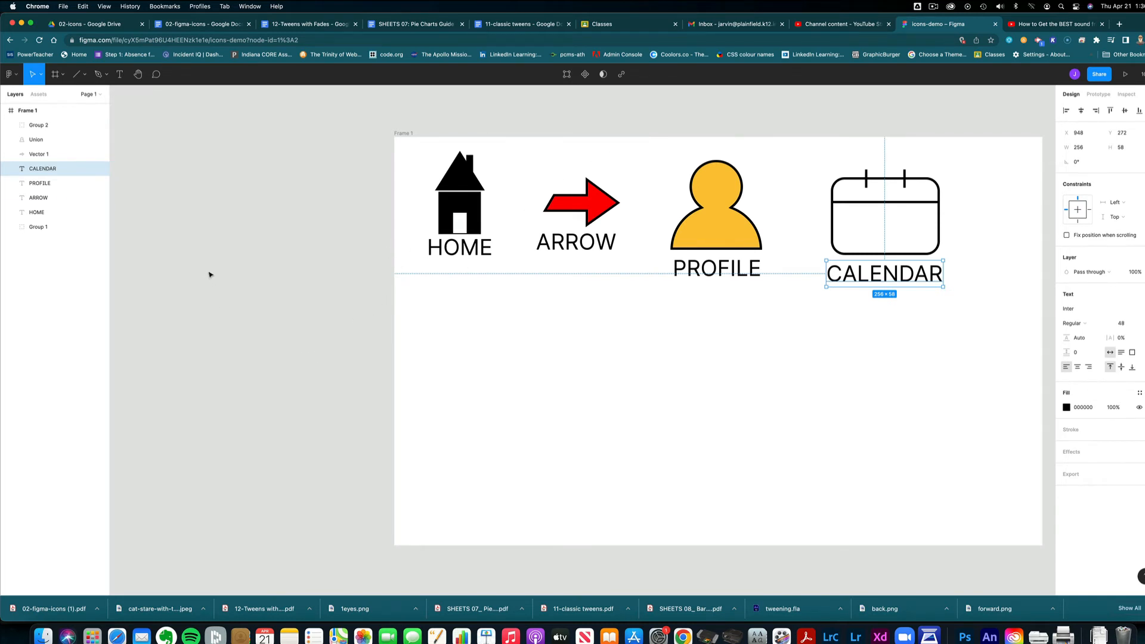
key("r")
left_click_drag(429, 347, 537, 419)
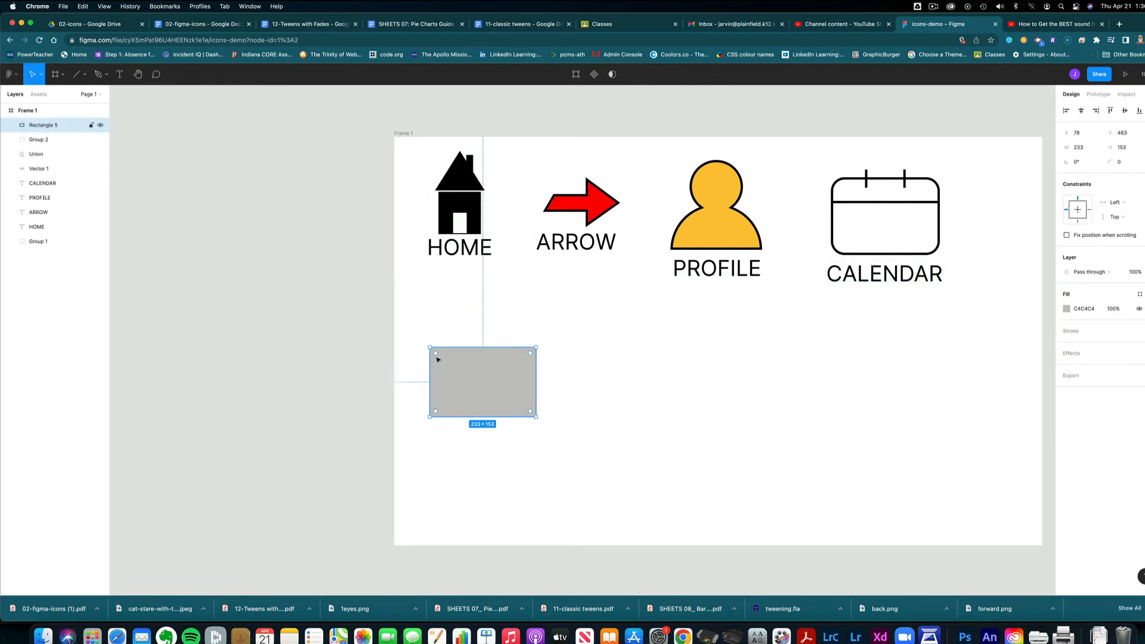
left_click_drag(437, 359, 443, 363)
Add a black stroke of weight 5 to the envelope's rounded rectangle
left_click(1142, 331)
left_click(1076, 360)
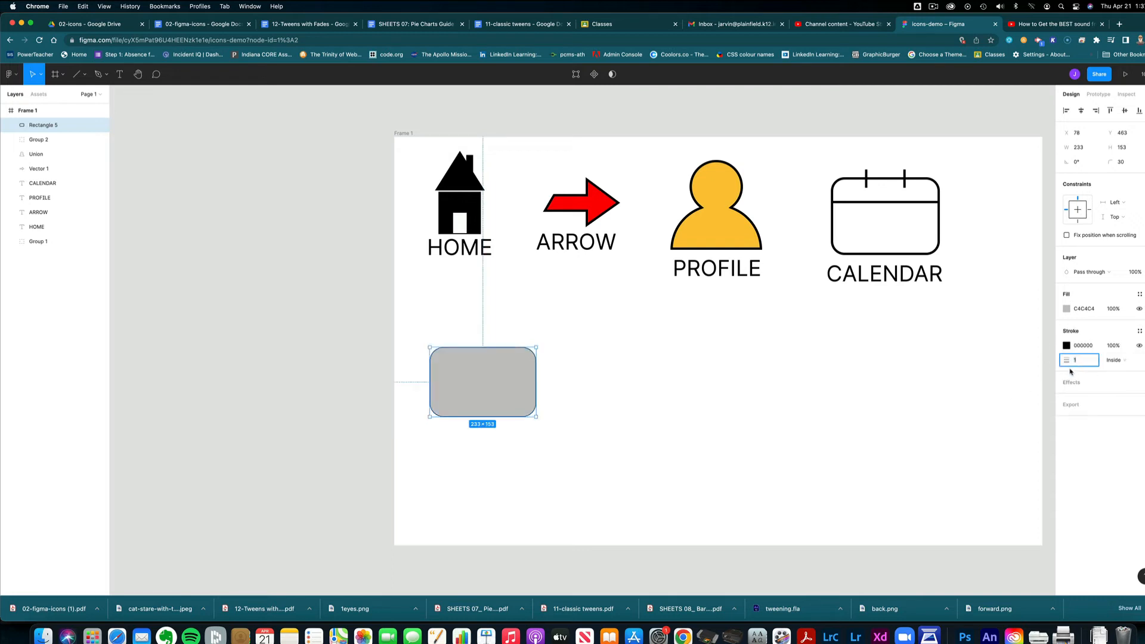
key("Return")
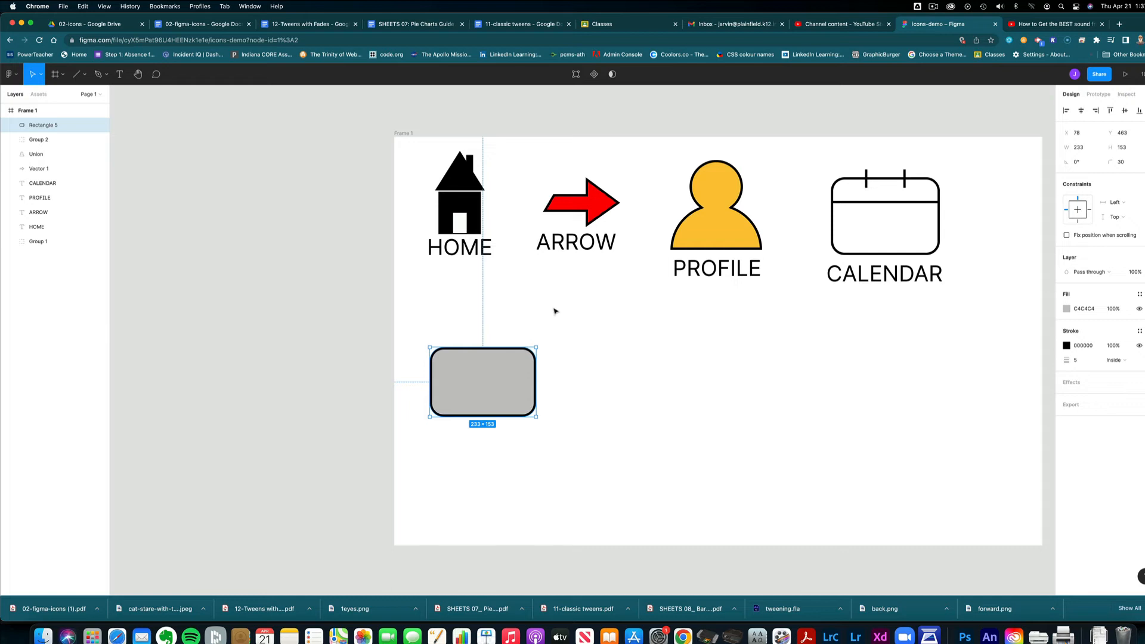
Draw a V-shaped envelope flap about 195 × 57 with the Pen tool, running between the rectangle's upper corners through its middle
key("p")
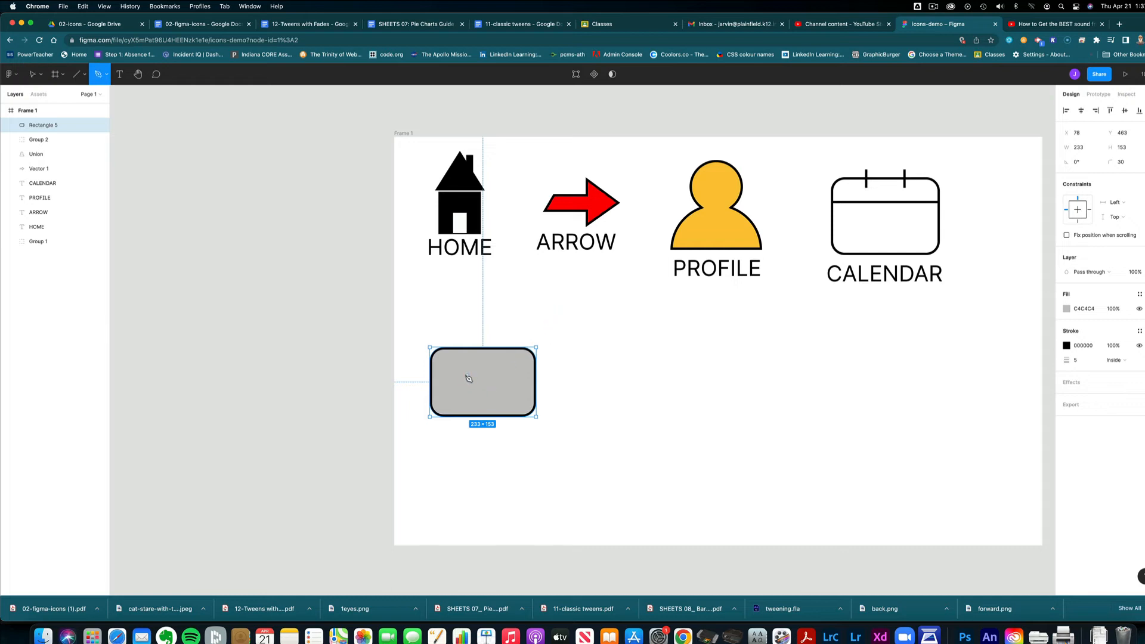
left_click(437, 358)
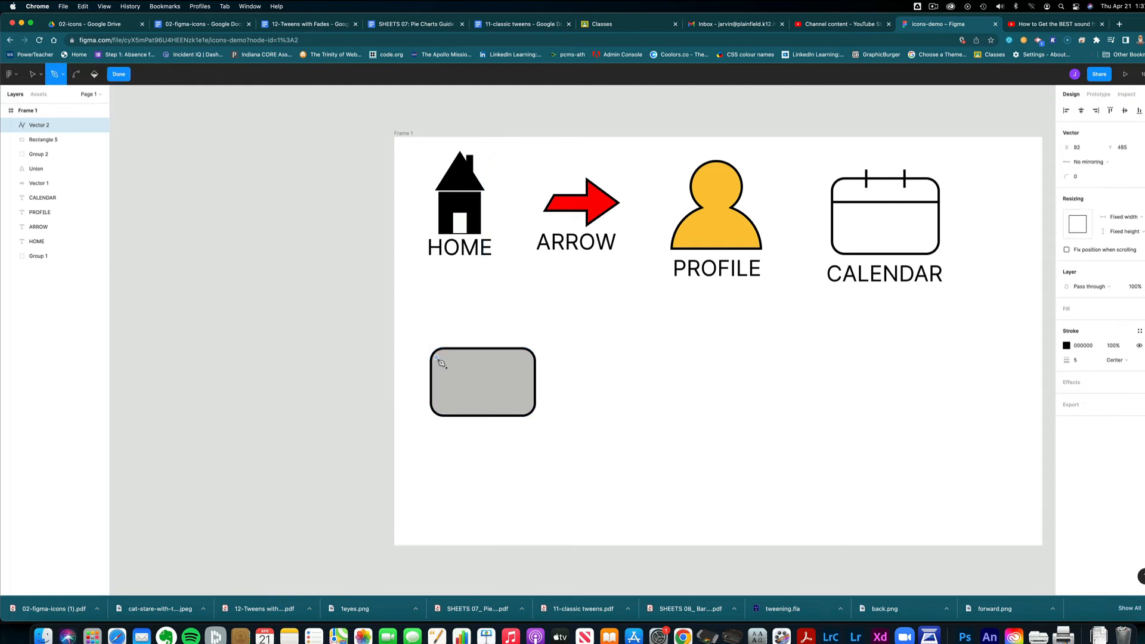
left_click(483, 383)
left_click(526, 359)
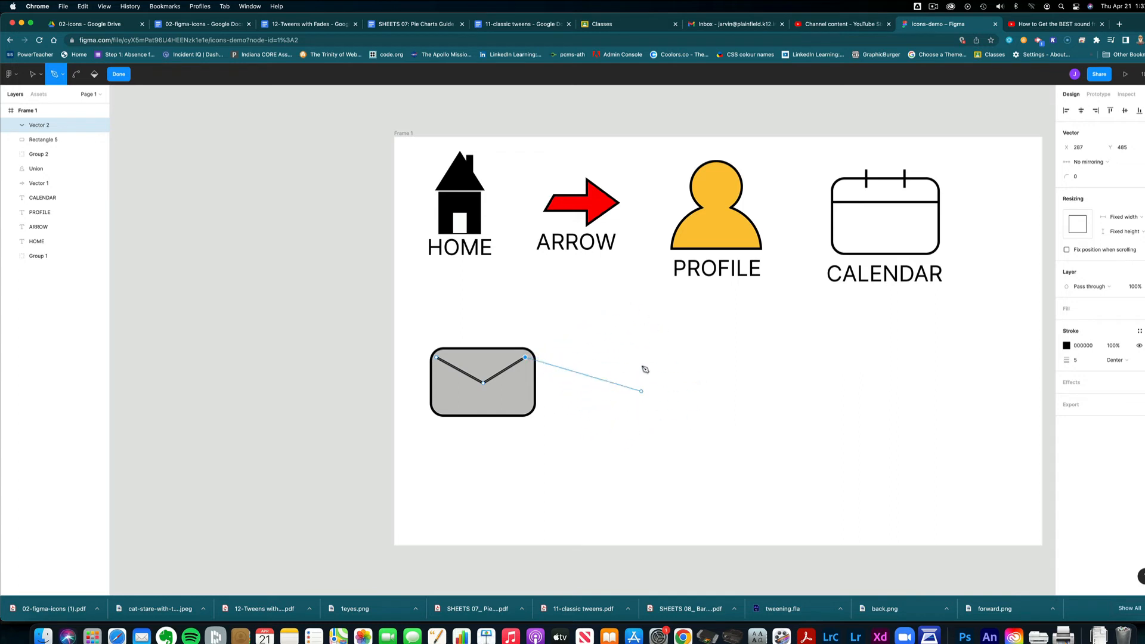
key("Escape")
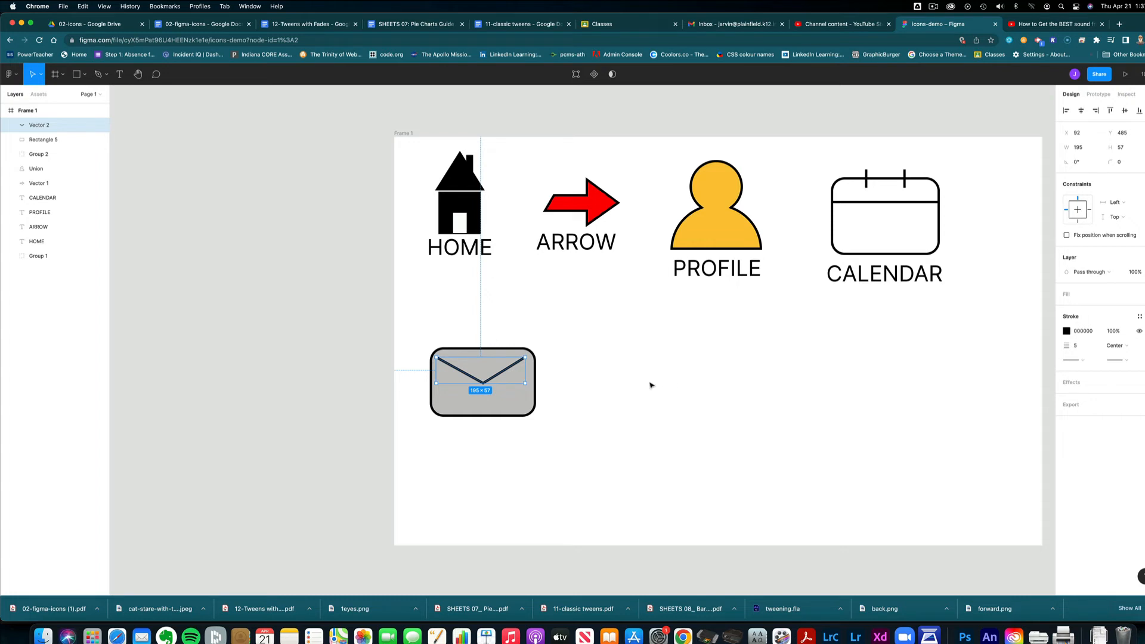
Group the envelope's rectangle and flap, and move the group up closer beneath the HOME label
left_click(599, 424)
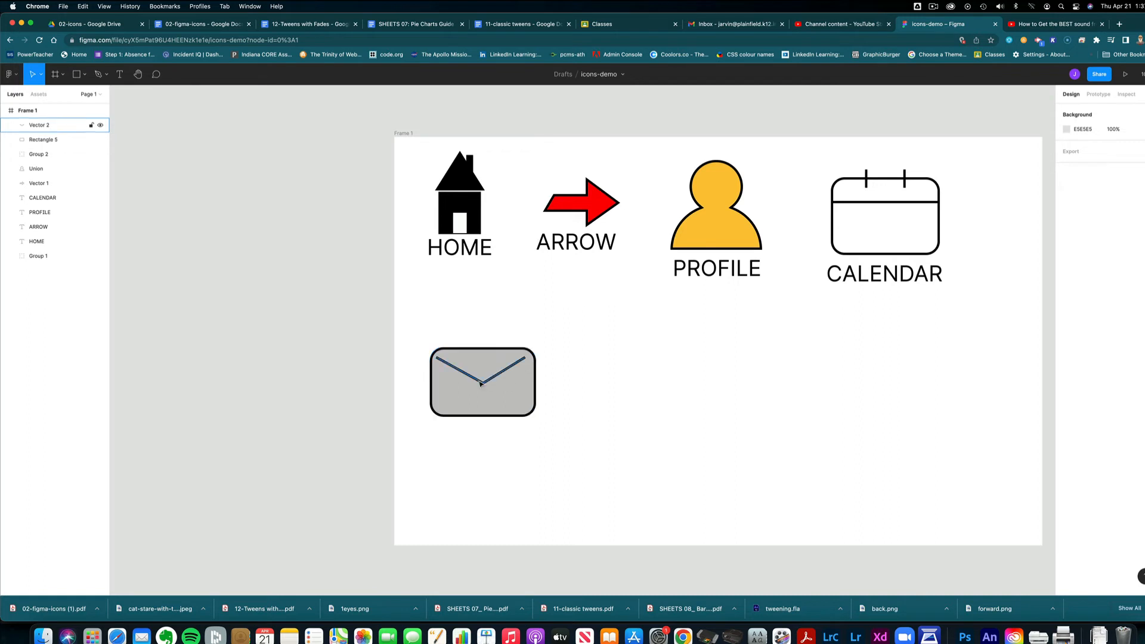
left_click_drag(424, 340, 577, 447)
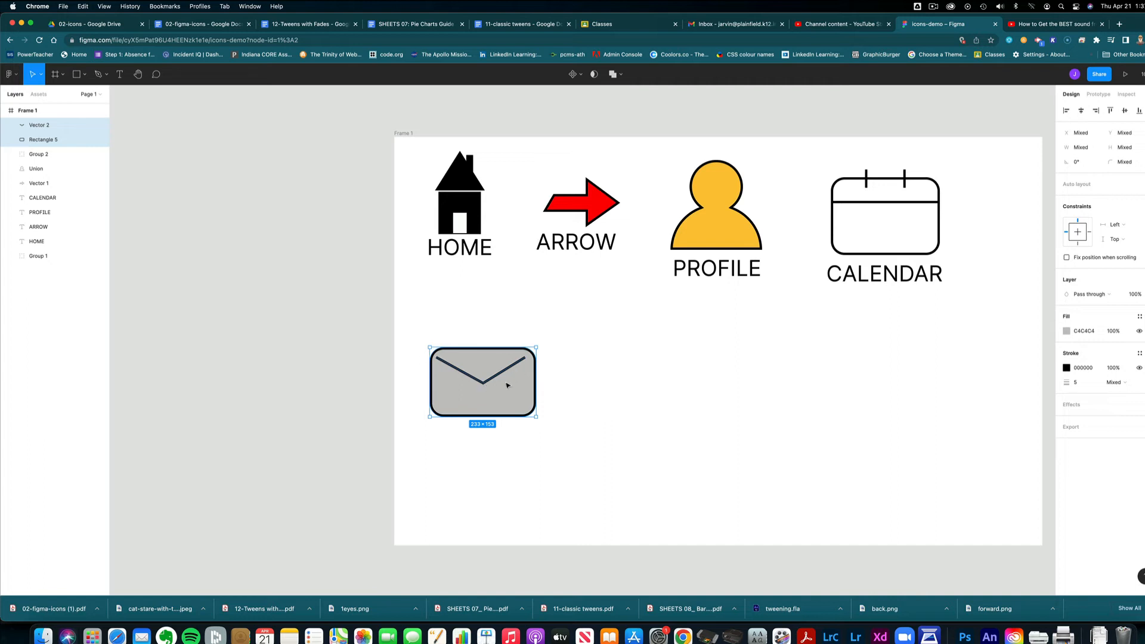
left_click_drag(416, 329, 589, 461)
key("super+g")
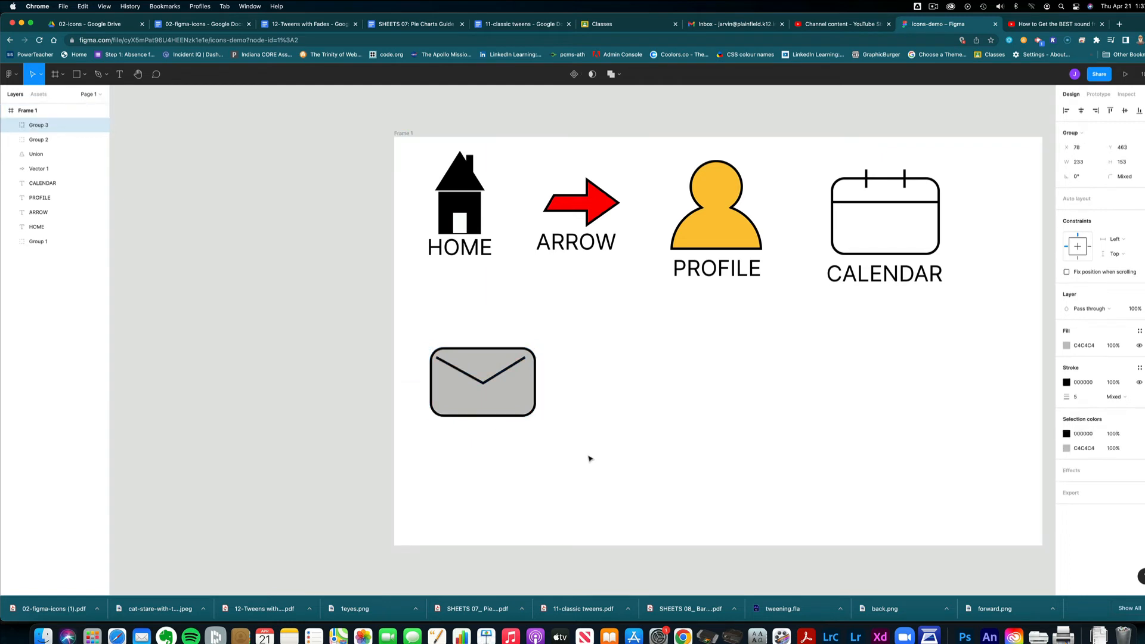
left_click_drag(491, 404, 486, 363)
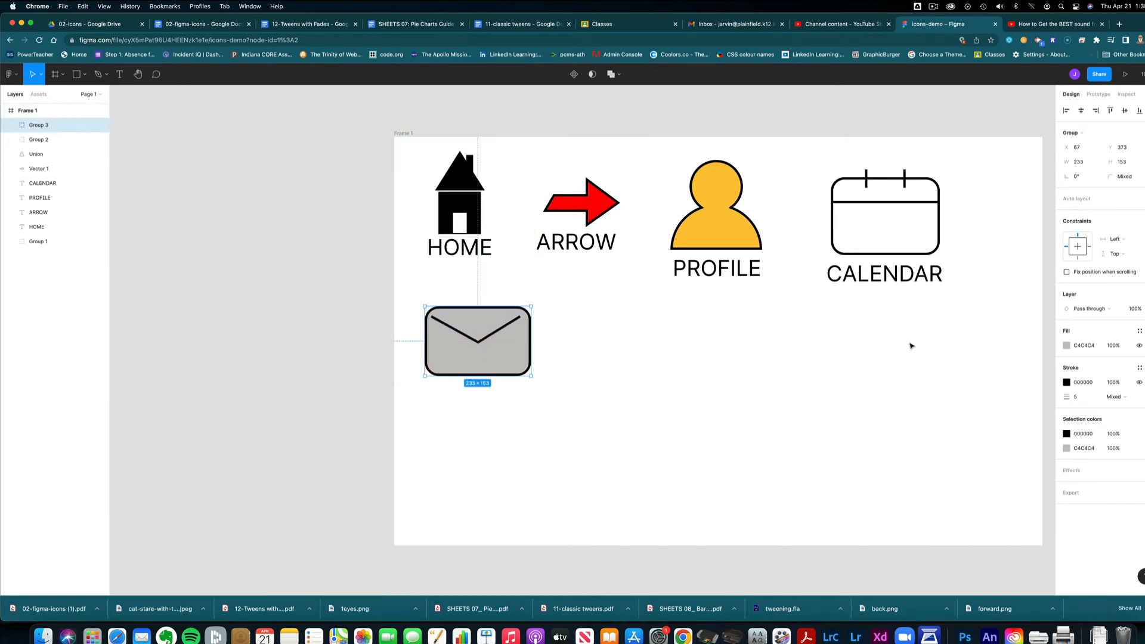
Place a copy of the CALENDAR label beneath the envelope, change its text to MESSAGE and shift it roughly under the icon's center
left_click(901, 275)
left_click_drag(901, 276, 470, 401)
double_click(470, 400)
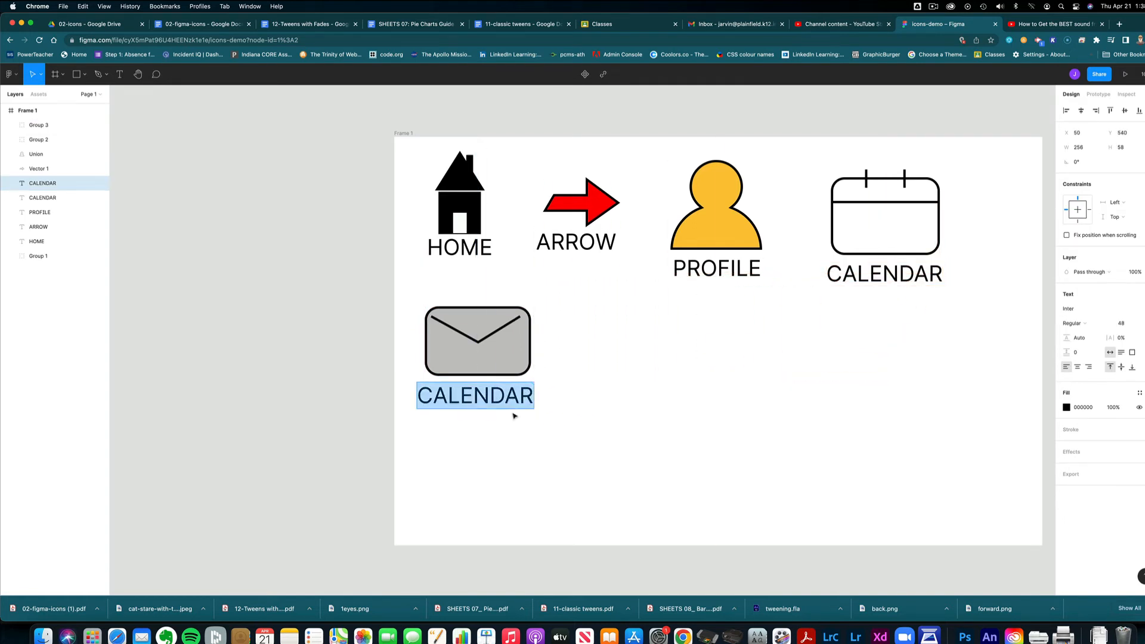
type("MESSAGE")
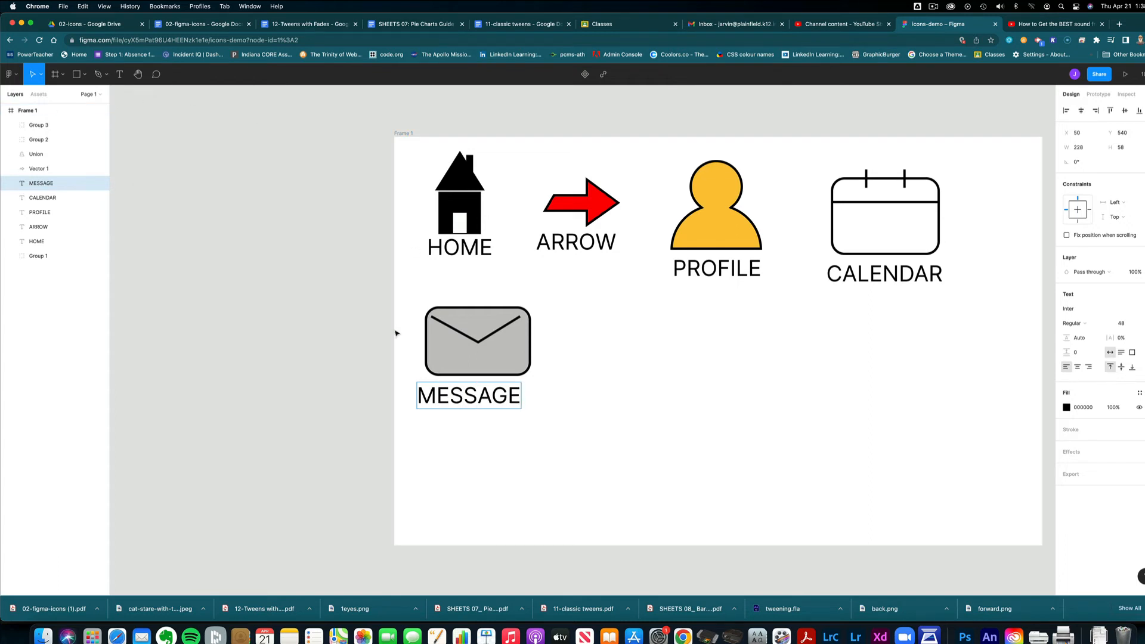
key("Escape")
left_click_drag(471, 395, 484, 395)
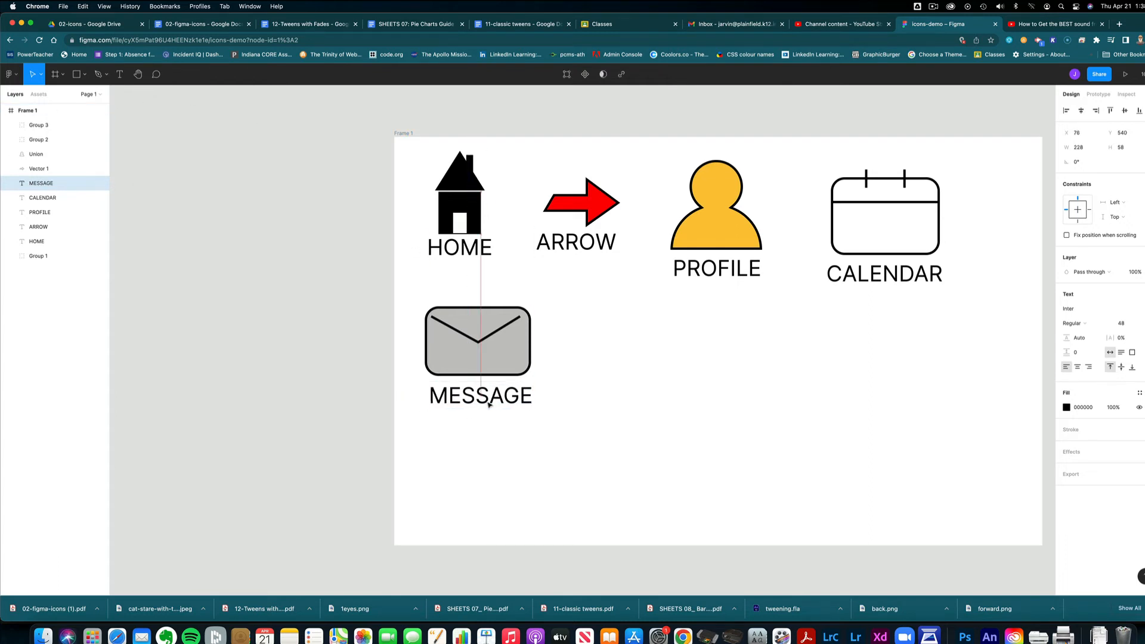
Check the icon worksheet PDF in Acrobat for the example that follows Mail
key("super+Tab")
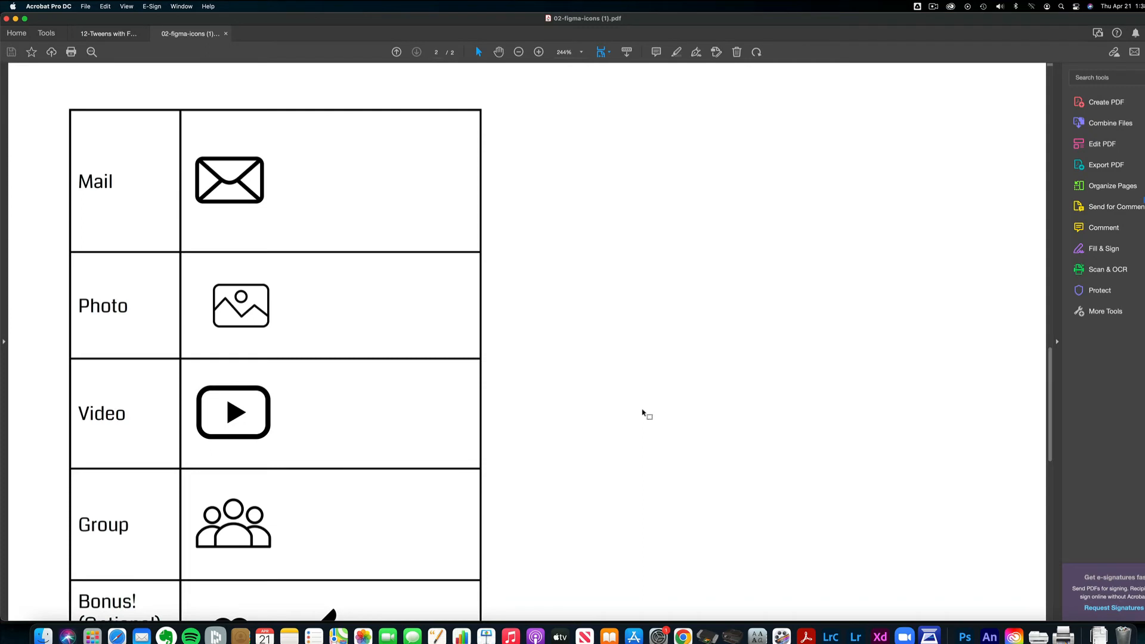
key("super+Tab")
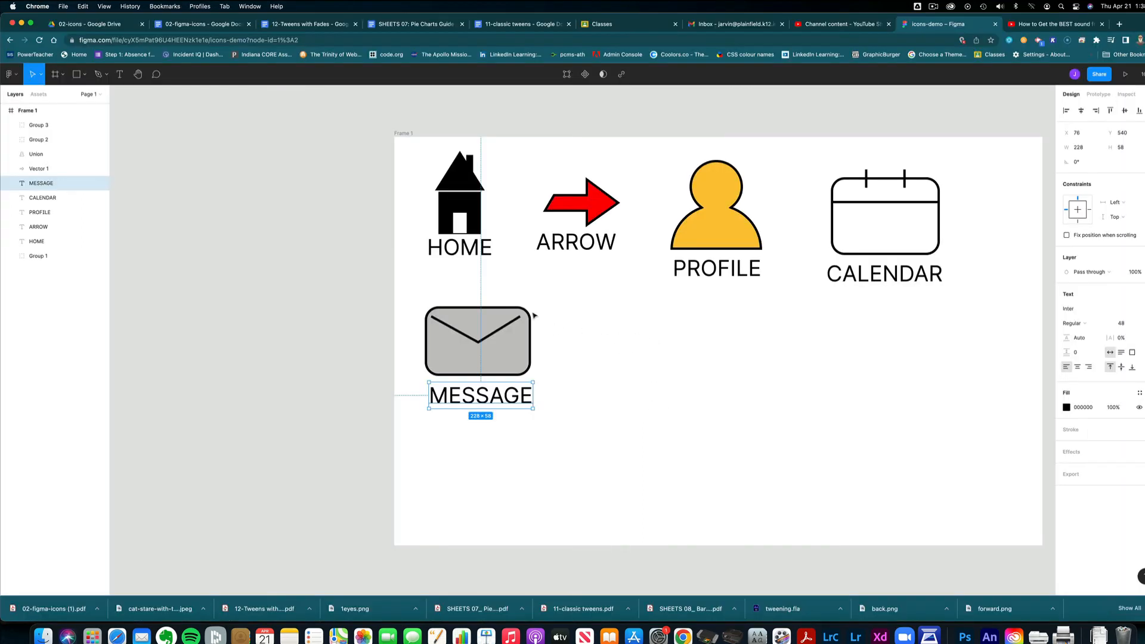
Draw a rectangle about 274 × 175 beside the envelope, under the ARROW and PROFILE icons, and round its corners to about 27
key("r")
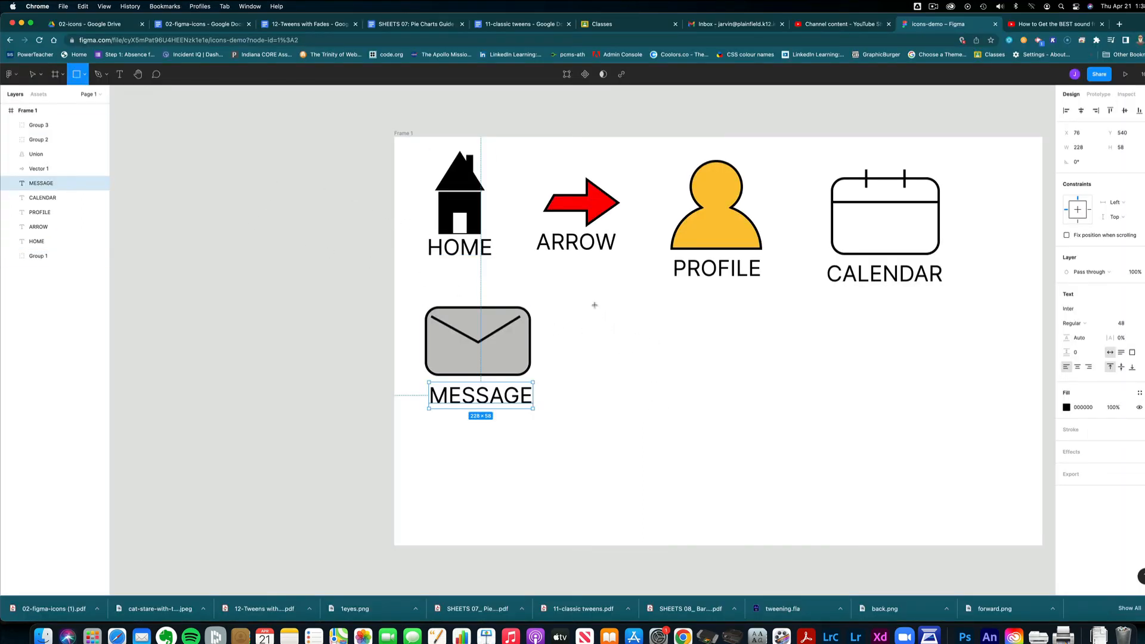
left_click_drag(594, 306, 719, 385)
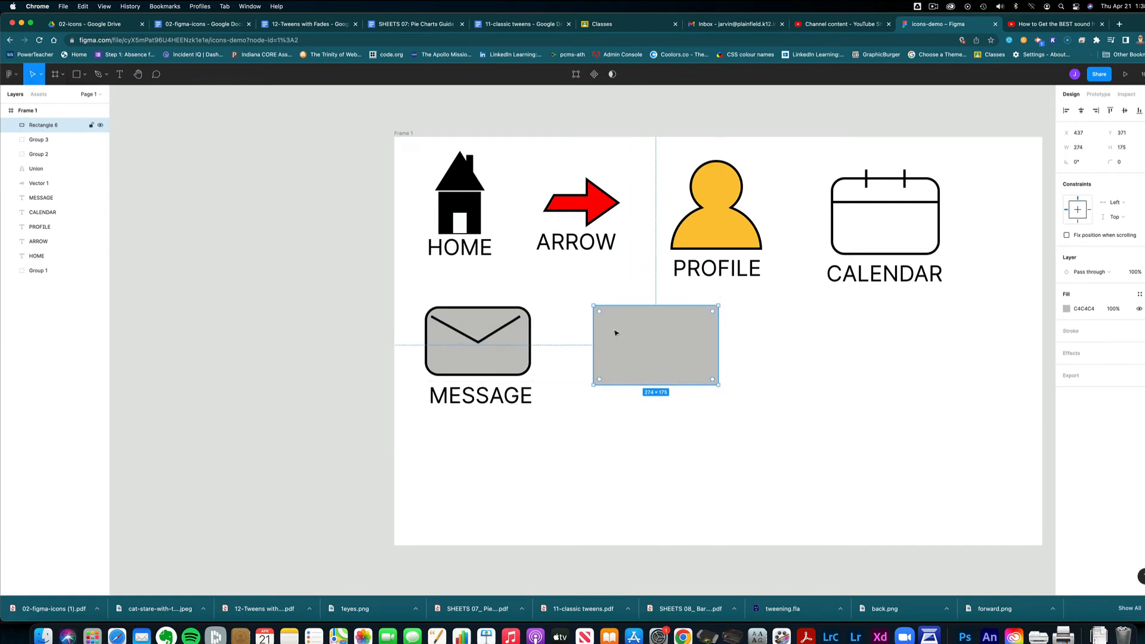
left_click_drag(600, 312, 612, 336)
Check the Photo example in the Acrobat worksheet, and give the rounded rectangle in Figma an FFFFFF fill and a black stroke of 5
key("super+Tab")
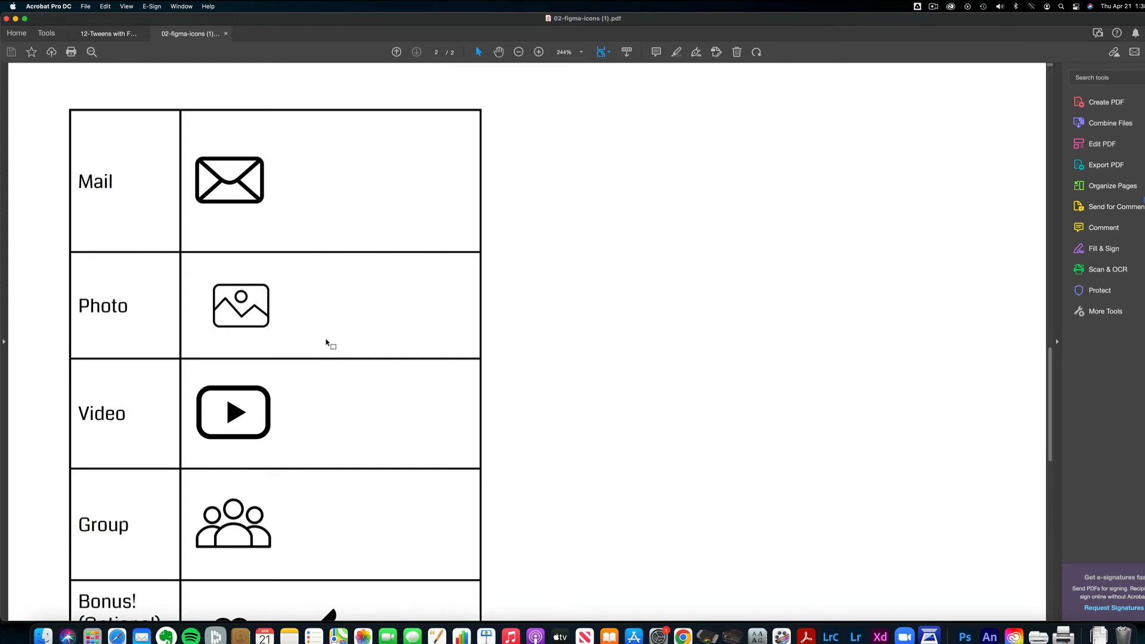
key("super+Tab")
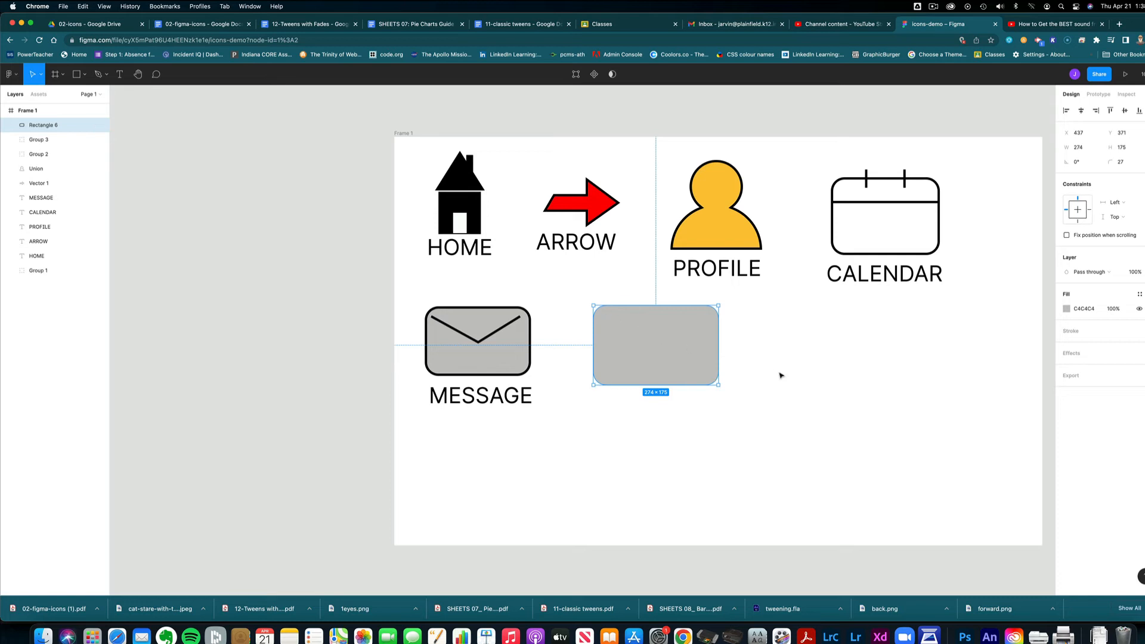
left_click(1067, 309)
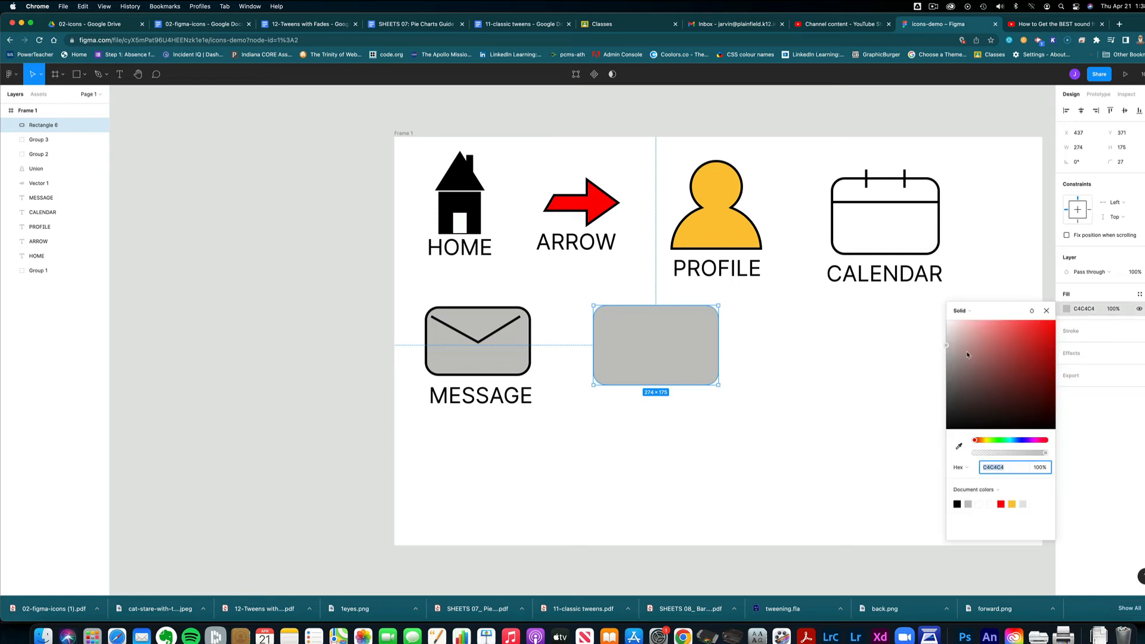
type("ffffff")
key("Return")
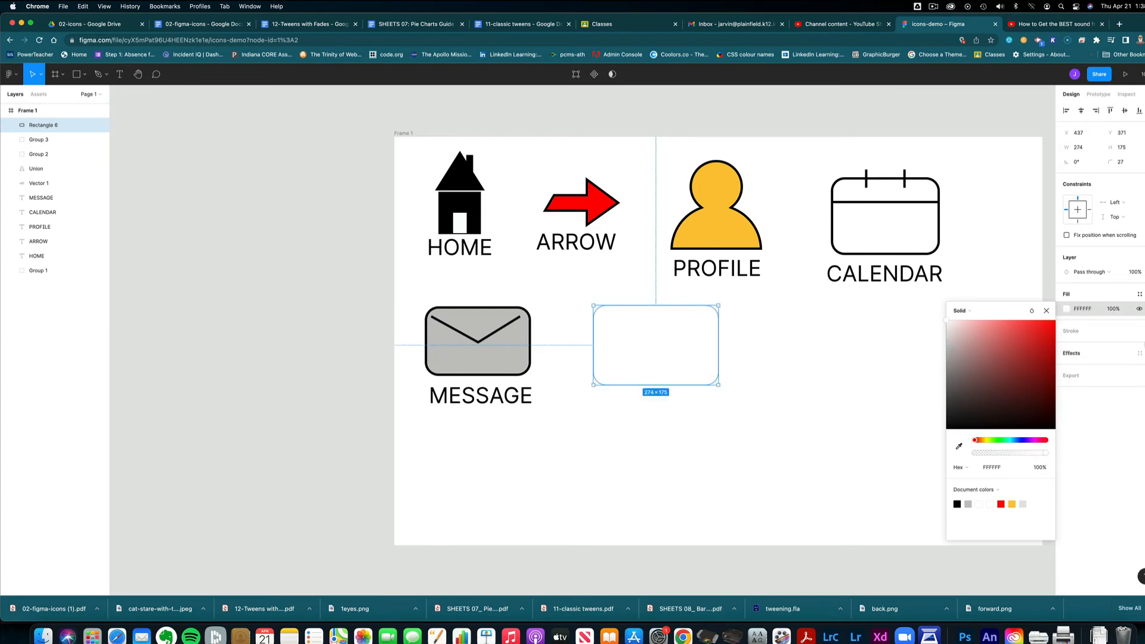
left_click(1139, 331)
left_click(1076, 361)
key("Return")
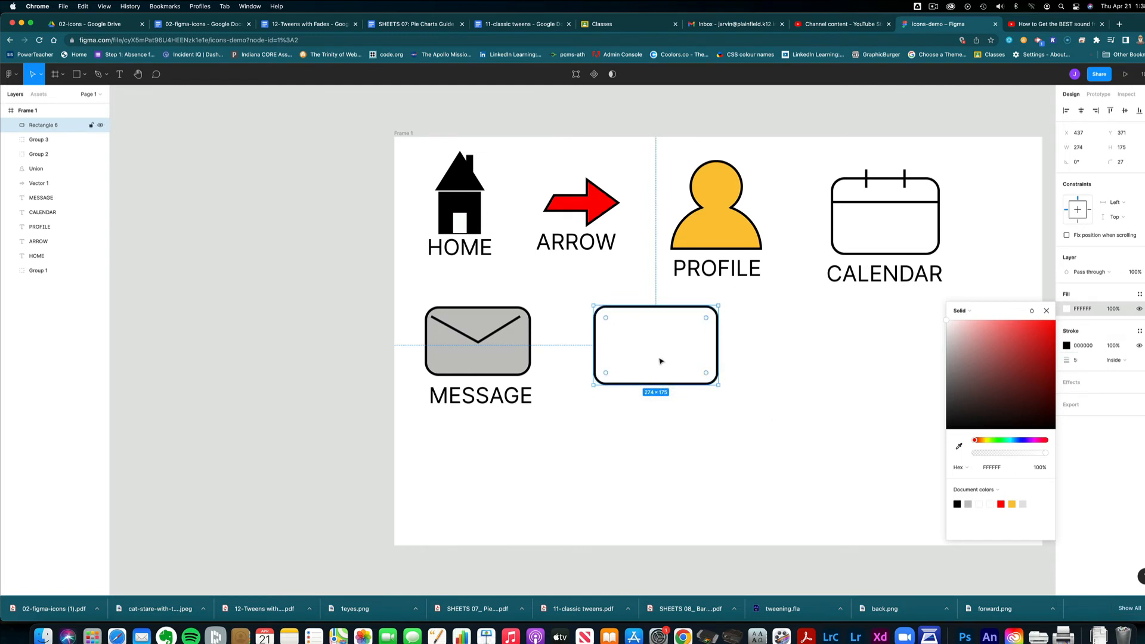
Draw an open two-peaked mountain line about 237 × 142 with the Pen tool inside the white rounded rectangle
key("p")
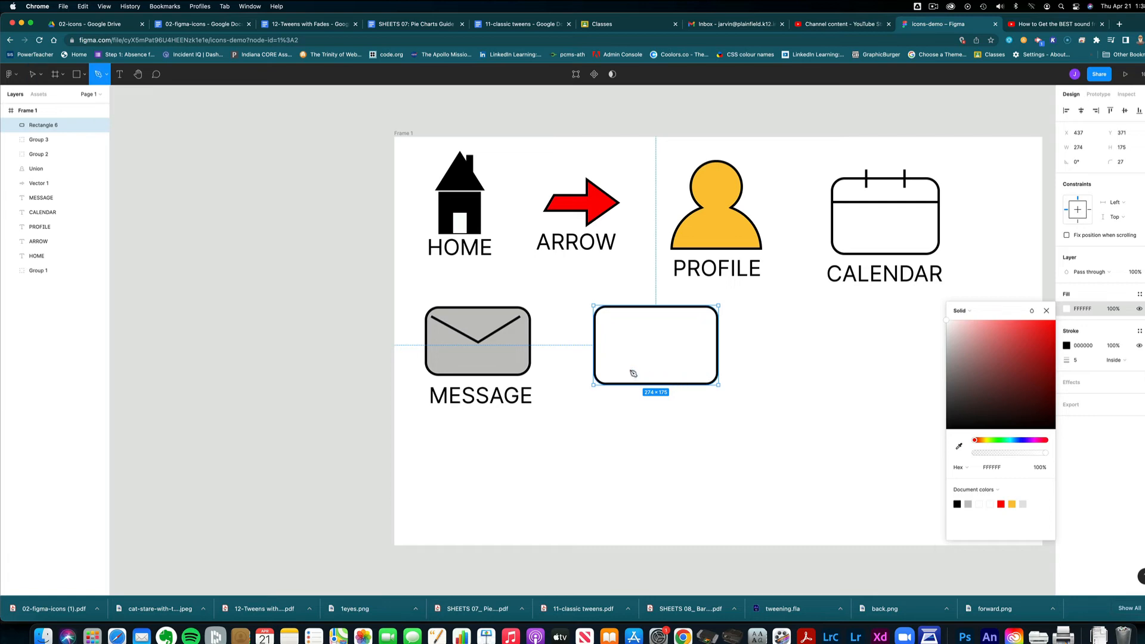
left_click(599, 367)
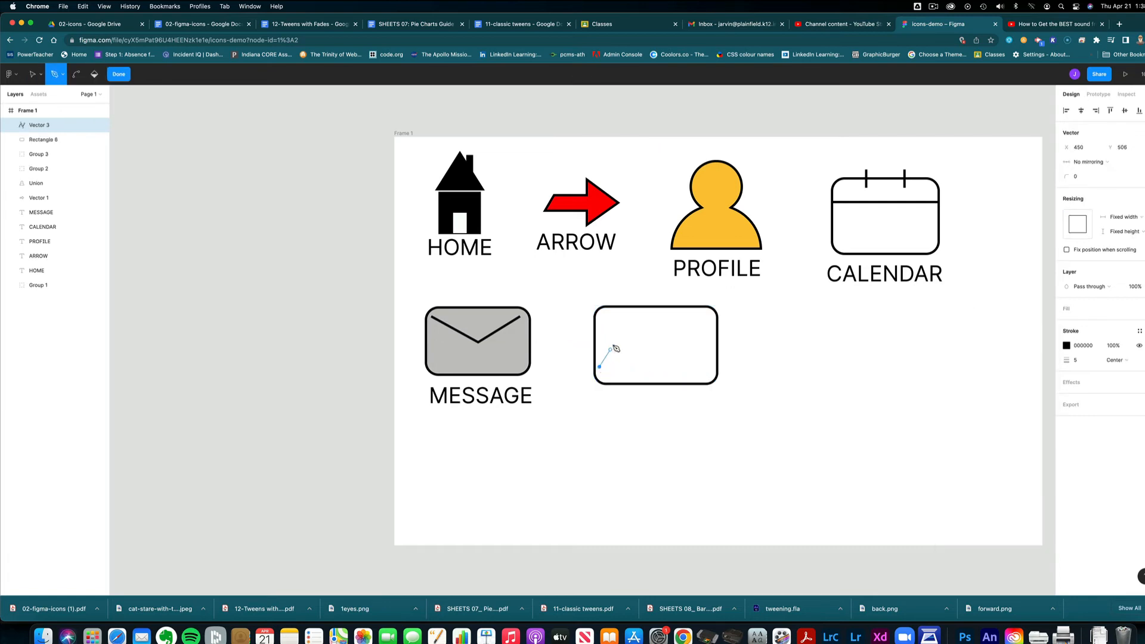
left_click(625, 324)
left_click(648, 346)
left_click(683, 315)
left_click(708, 378)
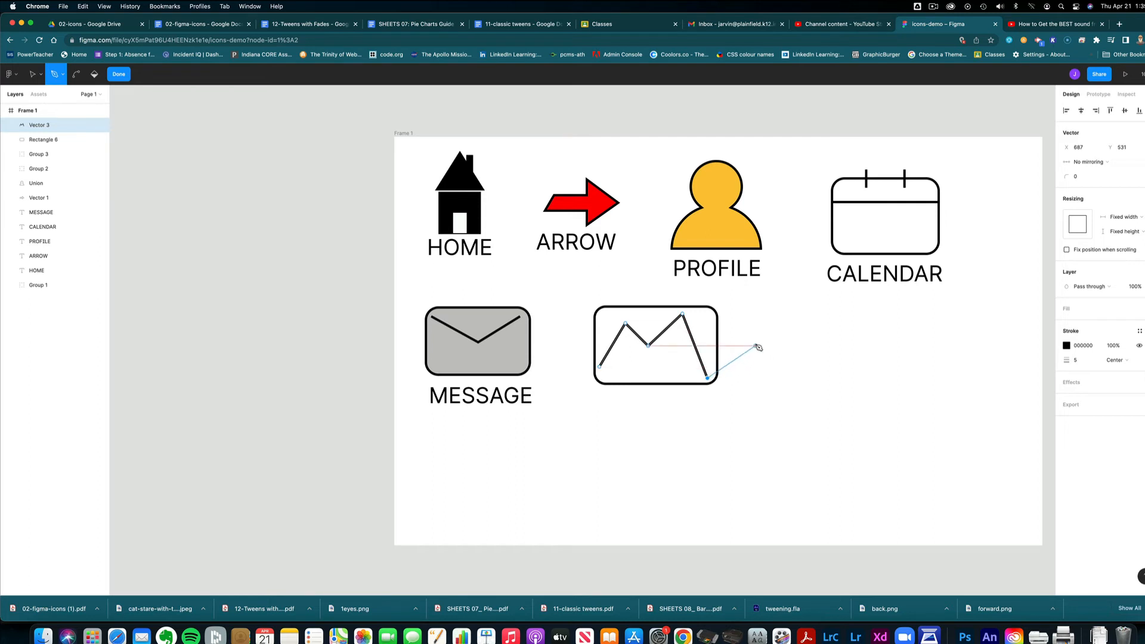
key("Escape")
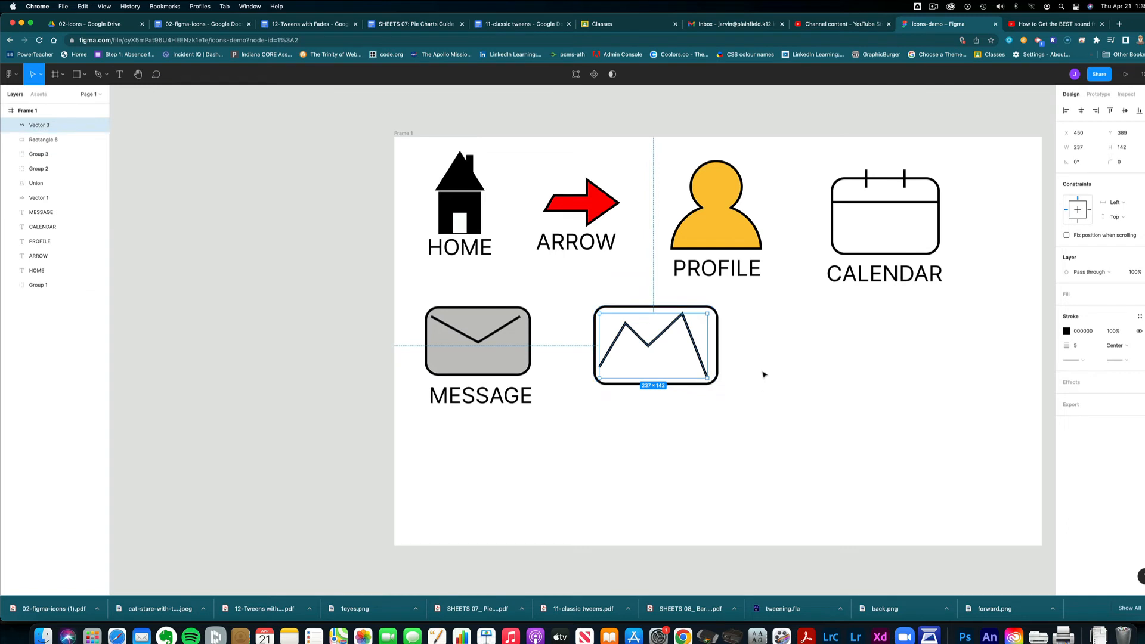
Edit the mountain line's points, moving the valley between the peaks down and to the right to about X 598, Y 506
double_click(698, 354)
left_click_drag(650, 349, 668, 370)
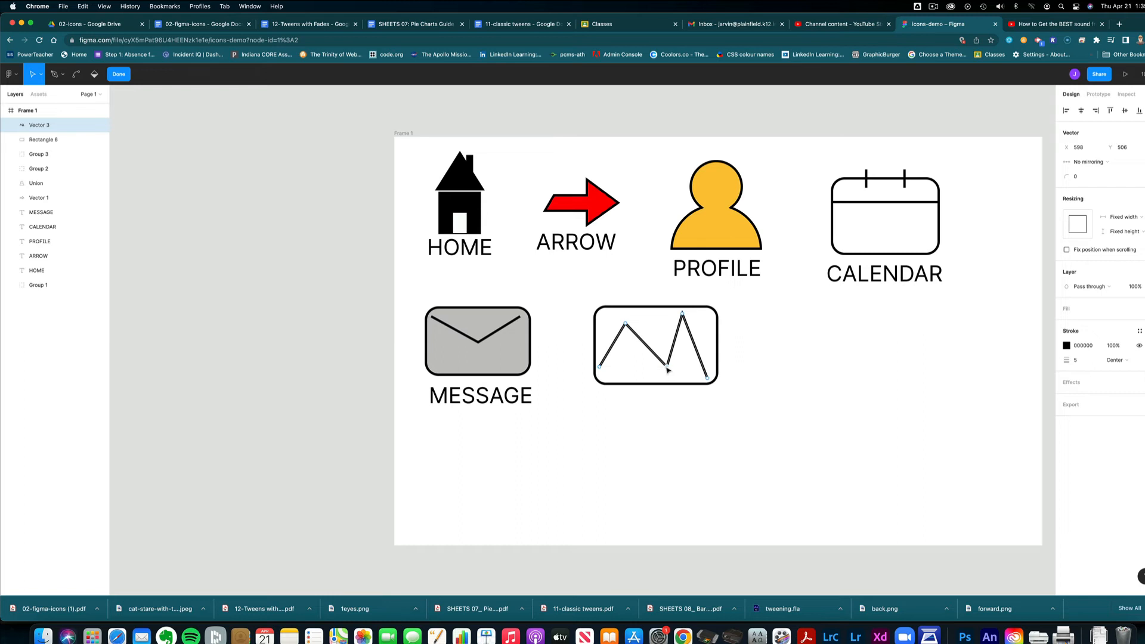